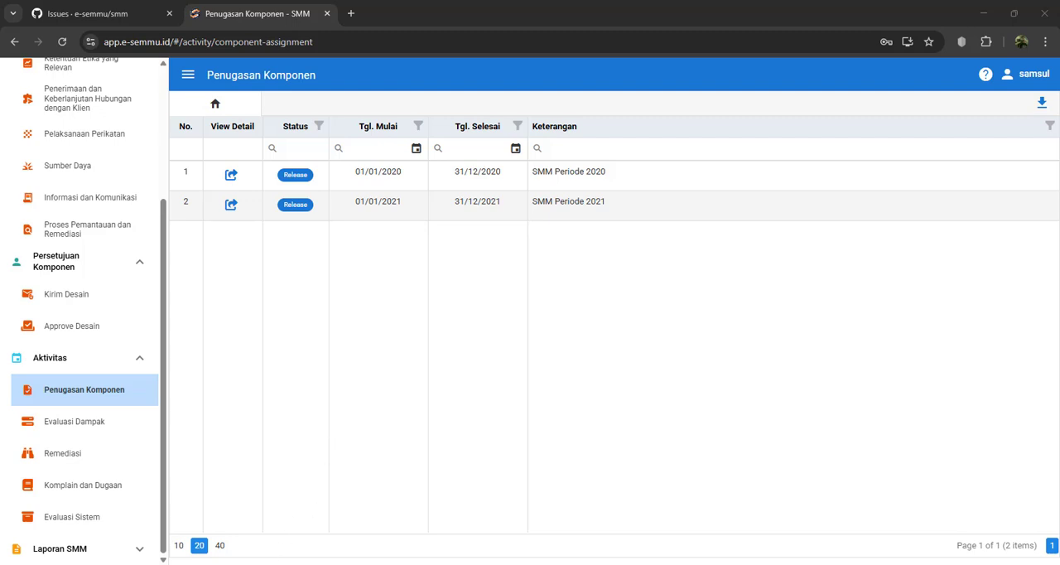
Step: Switch to the other Chrome window and open the SMM Periode 2021 detail in Aktivitas PJ Komponen
mouse_move(245, 564)
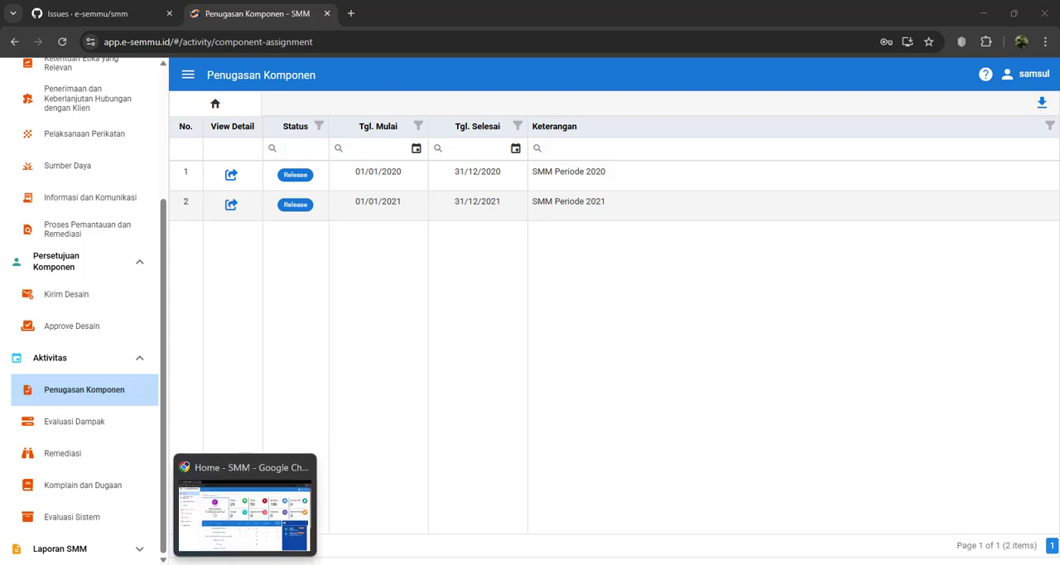
left_click(245, 505)
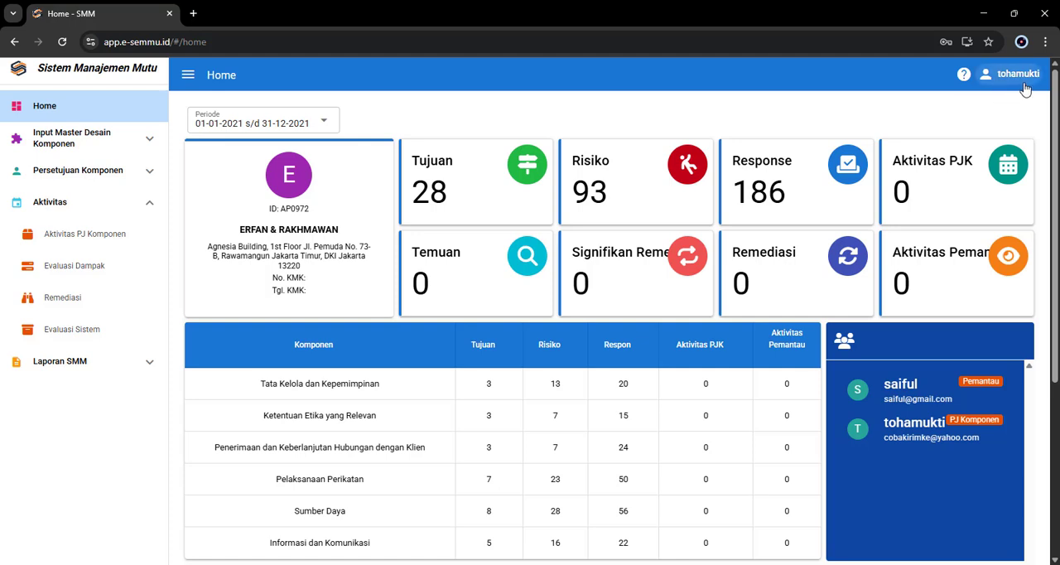
left_click(117, 240)
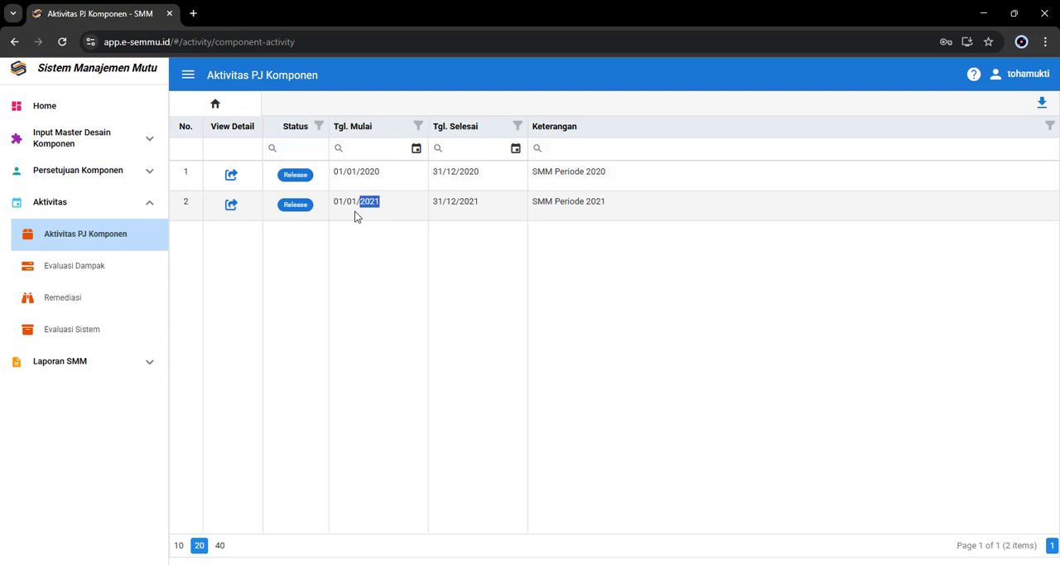
left_click(231, 205)
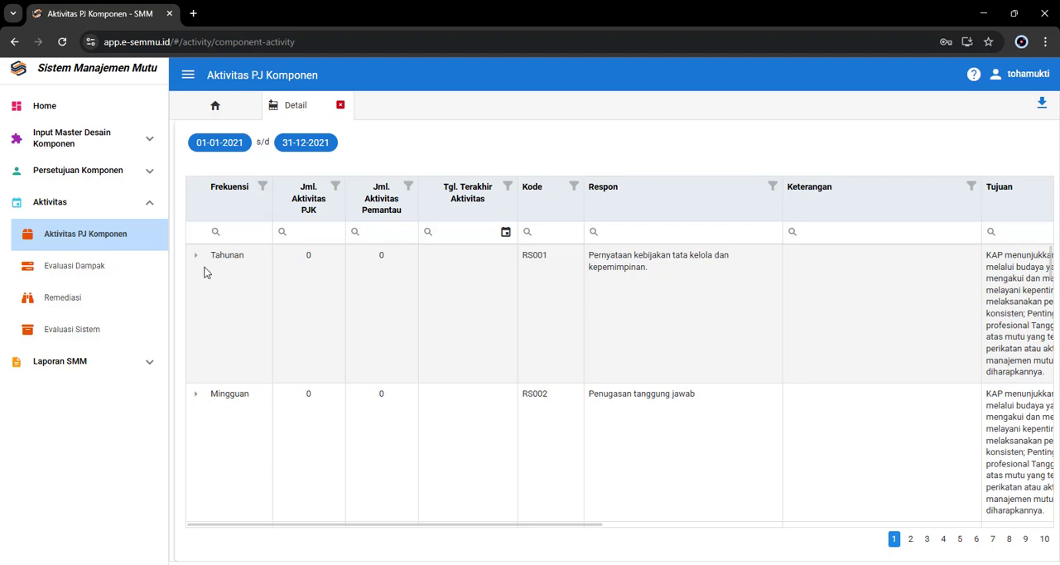
Step: Examine the detail grid's response rows, from frequency and activity counts across to the Risk Assesment columns
scroll(229, 326, "down", 4)
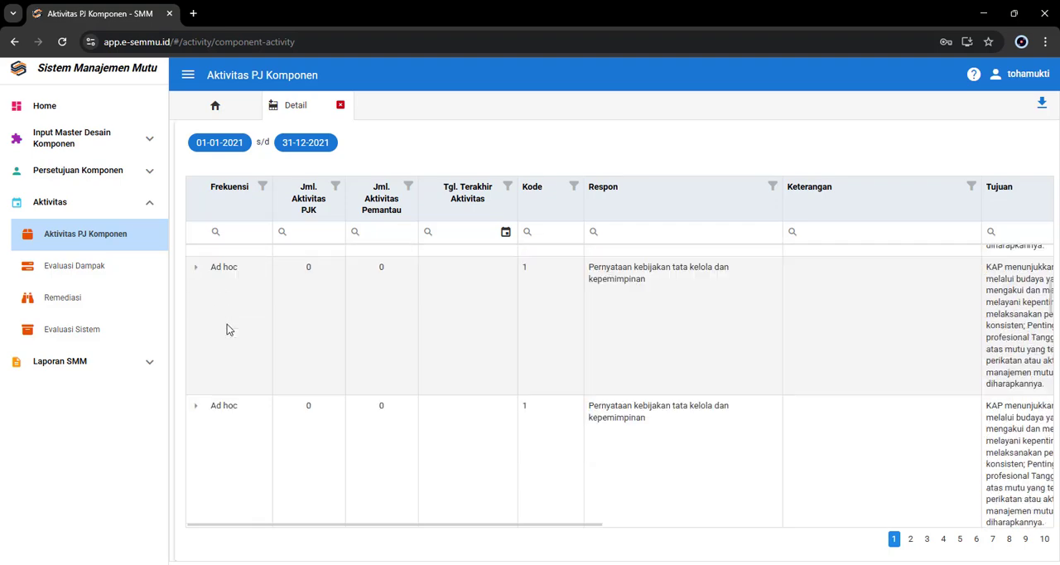
scroll(229, 329, "up", 4)
scroll(232, 304, "down", 1)
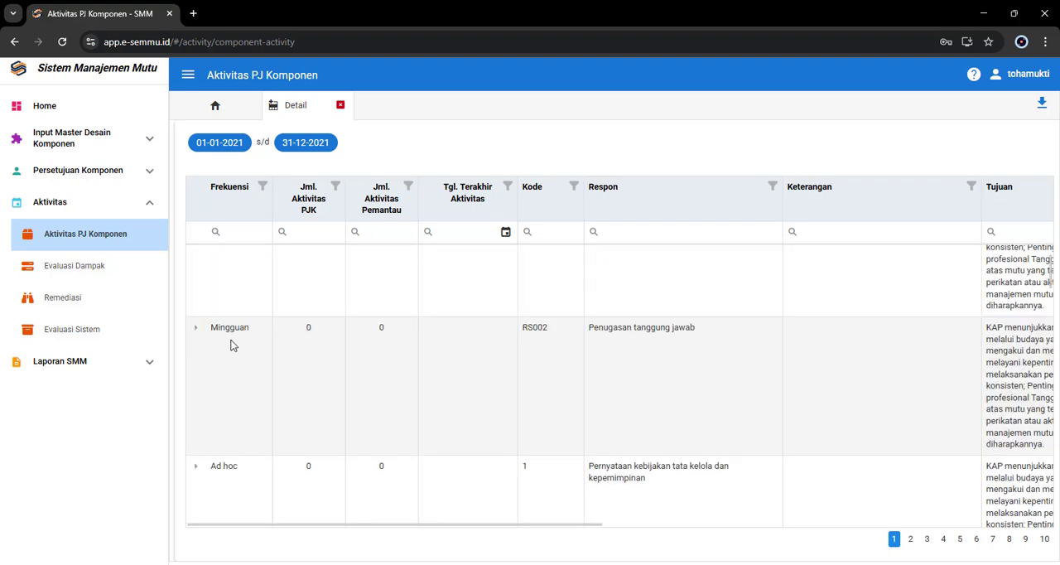
scroll(229, 355, "down", 2)
scroll(216, 376, "up", 3)
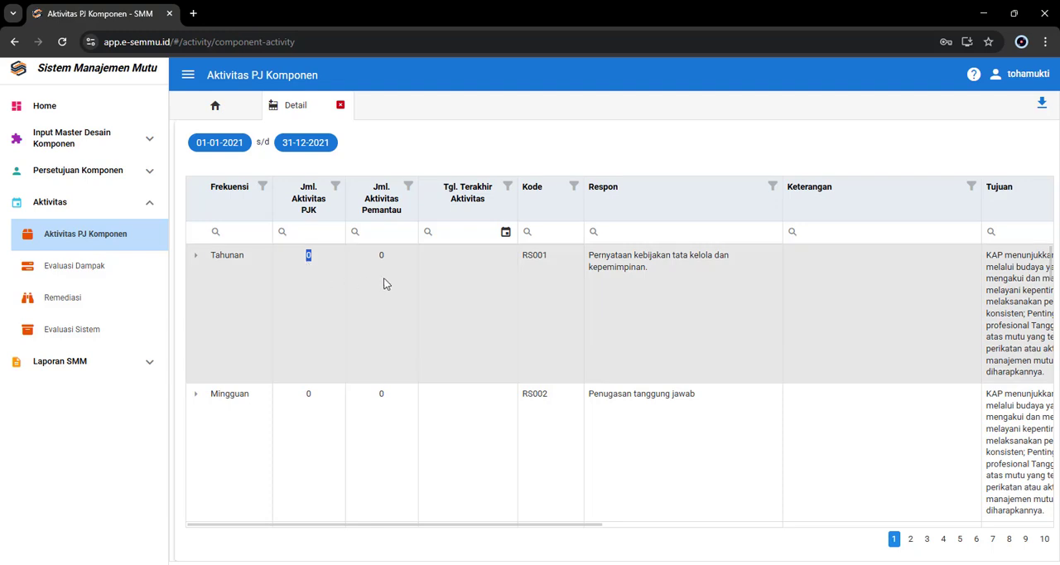
double_click(380, 258)
left_click(472, 296)
left_click(196, 259)
left_click(196, 259)
left_click_drag(574, 524, 945, 525)
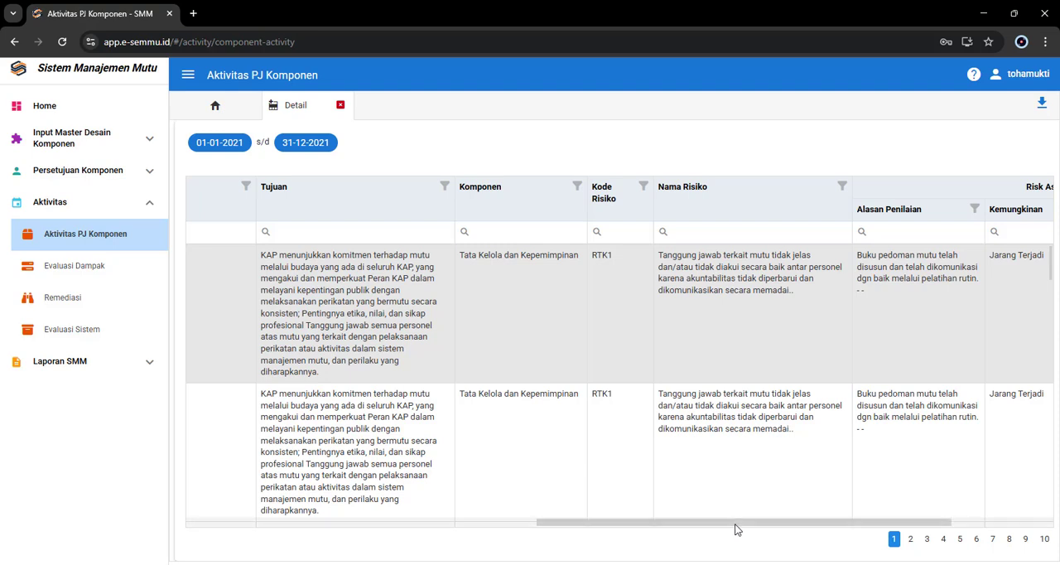
left_click_drag(737, 524, 847, 527)
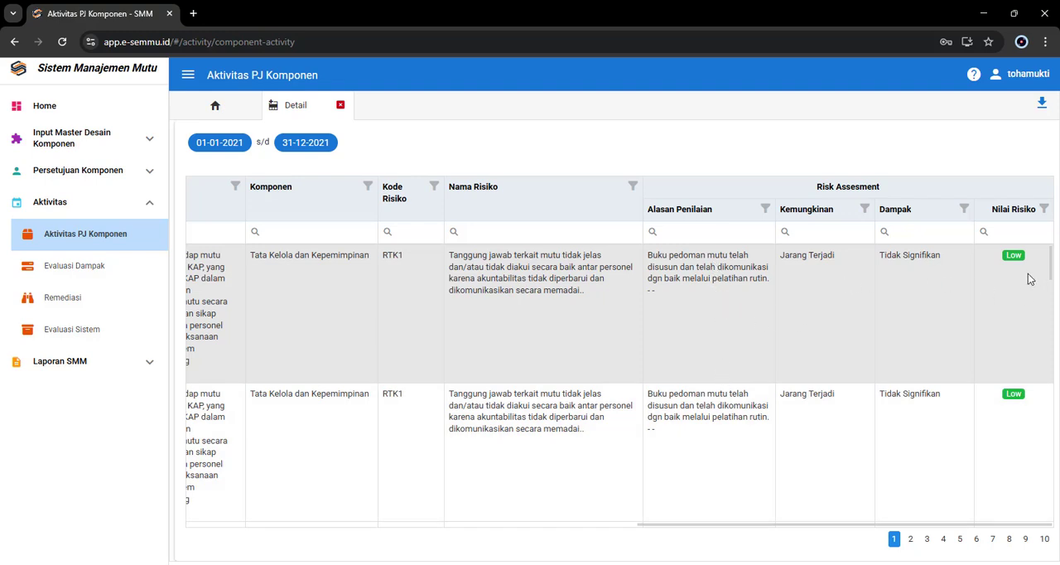
left_click_drag(966, 523, 428, 530)
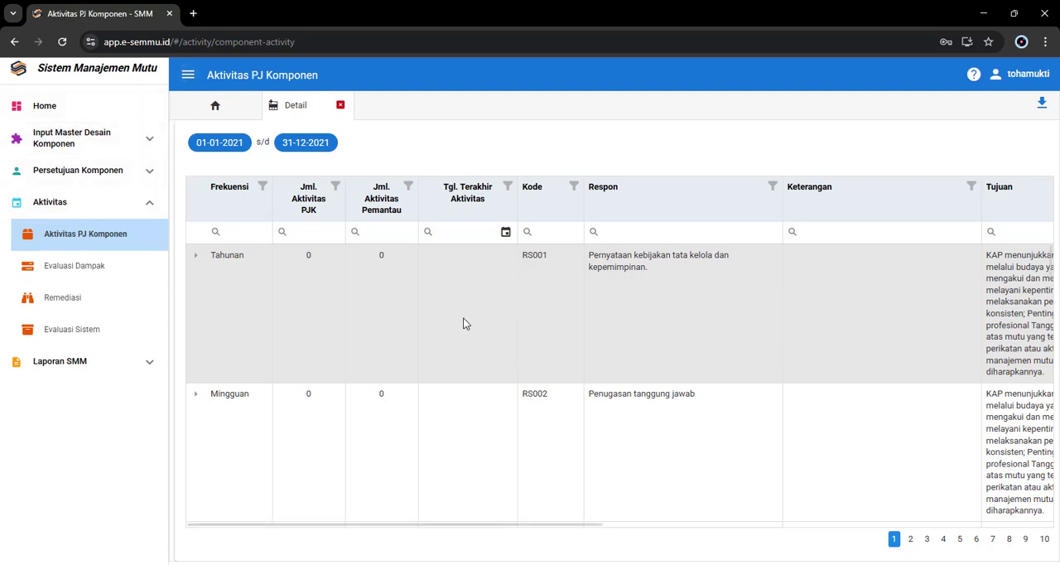
Step: Collapse the side navigation so the detail grid uses the full page width
left_click(189, 81)
right_click(207, 203)
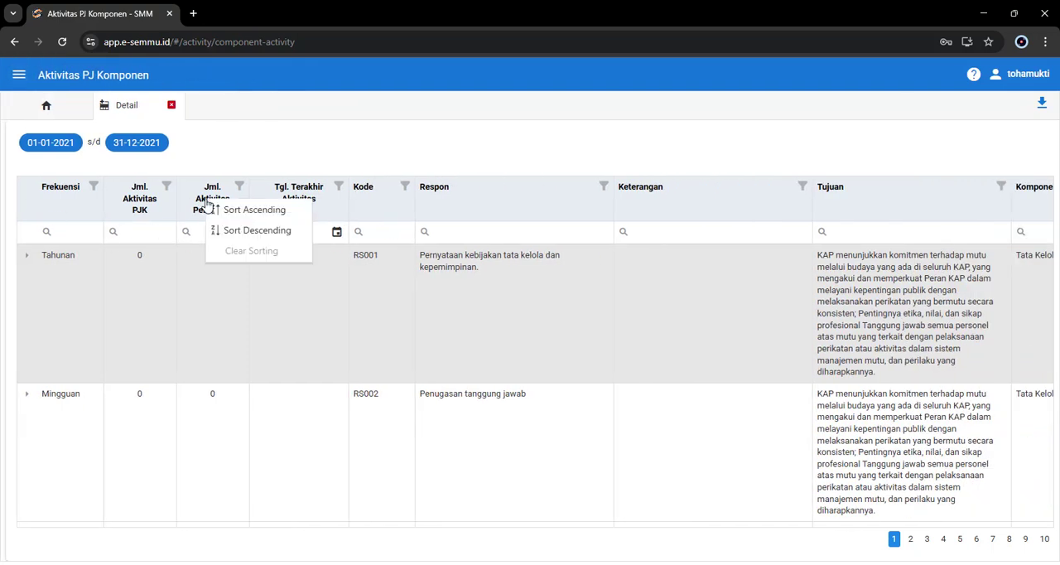
right_click(215, 292)
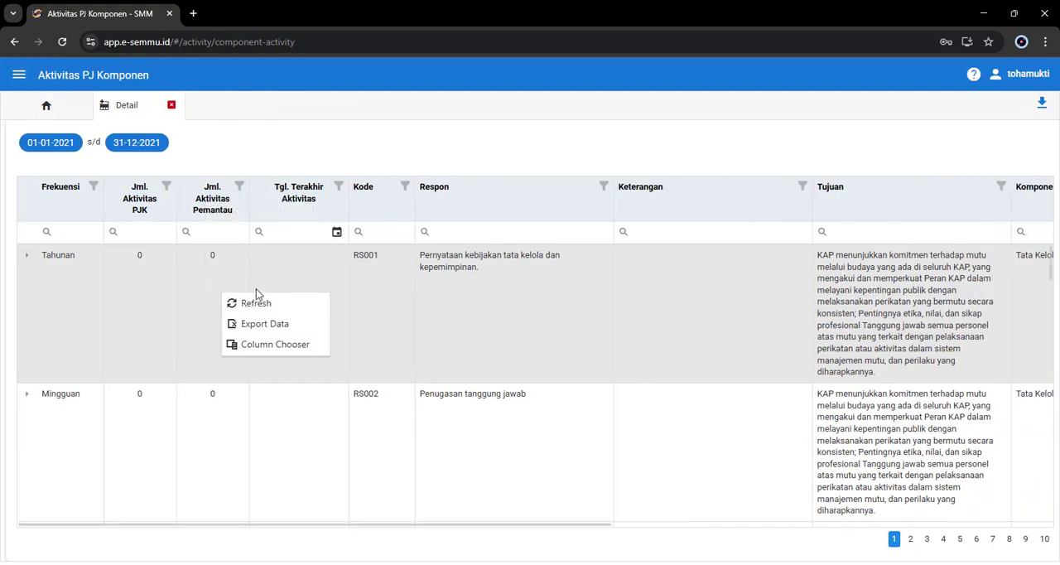
left_click(343, 151)
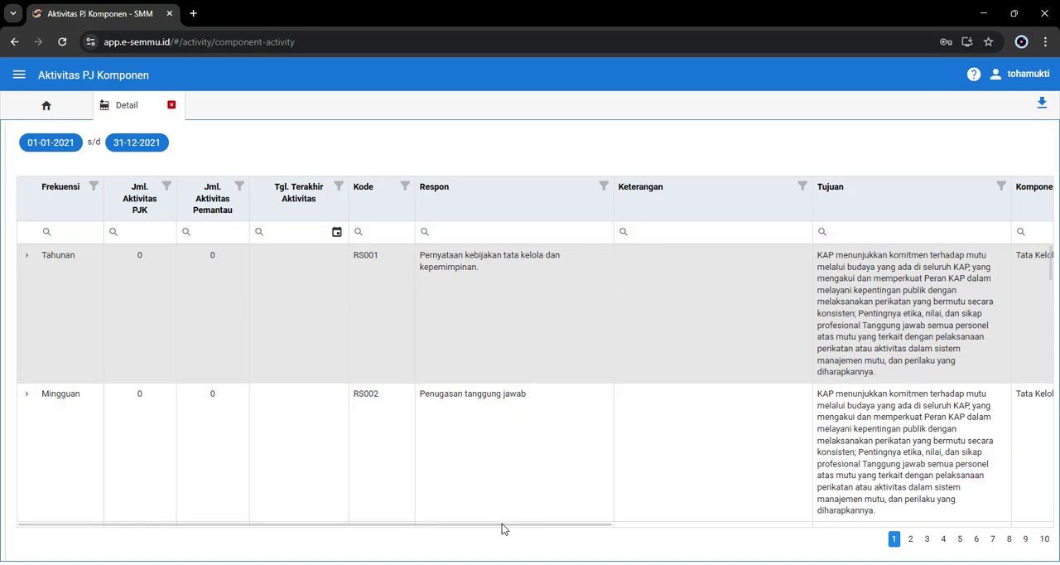
Step: Hide the Keterangan, Kode and Tujuan columns from the detail grid with the Column Chooser, and close it
mouse_move(589, 524)
left_mouse_down()
mouse_move(608, 524)
mouse_move(576, 523)
left_mouse_up()
right_click(293, 302)
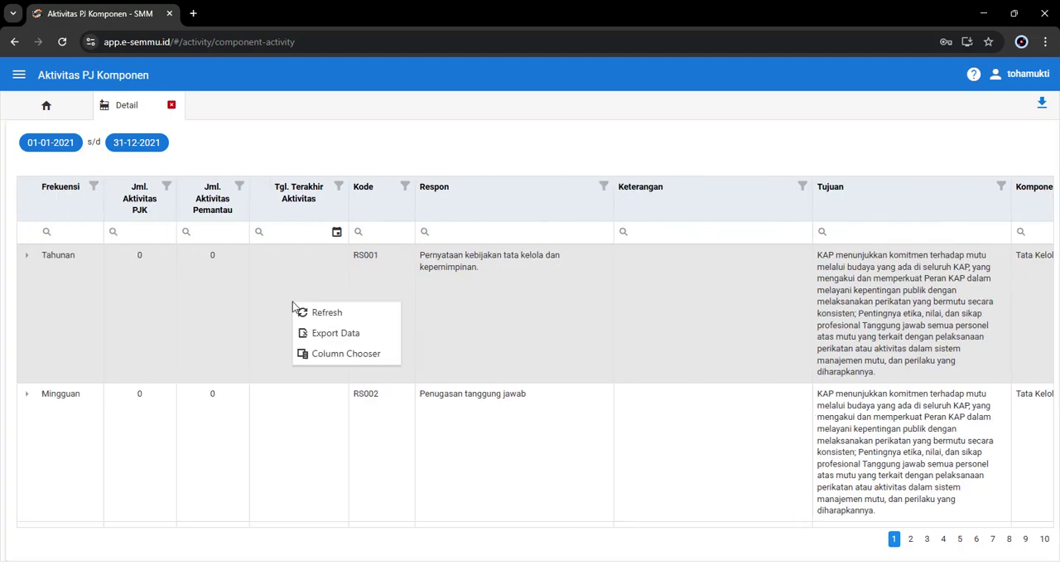
left_click(308, 149)
left_click_drag(458, 525, 390, 511)
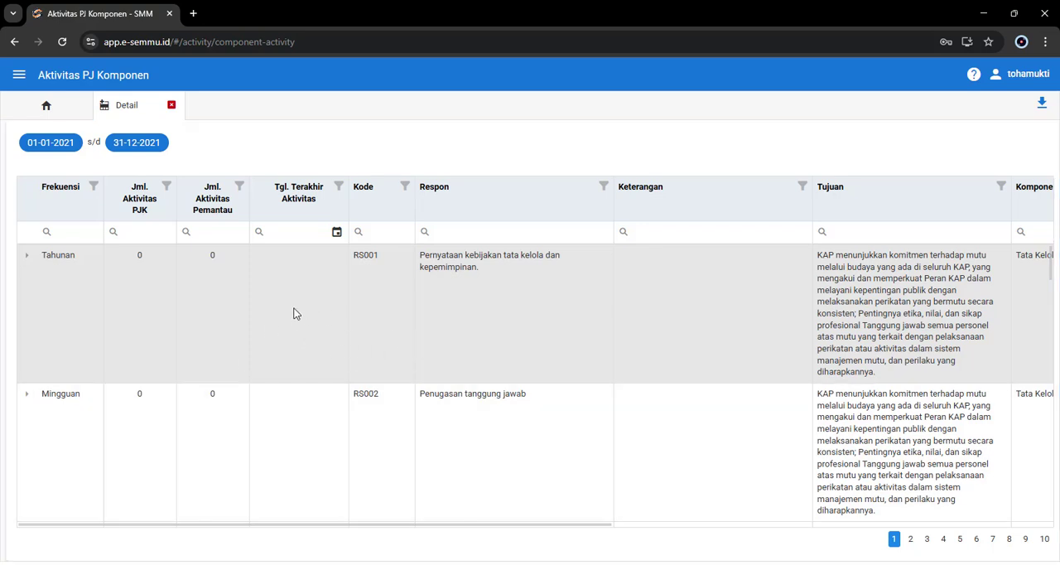
right_click(294, 311)
left_click(338, 369)
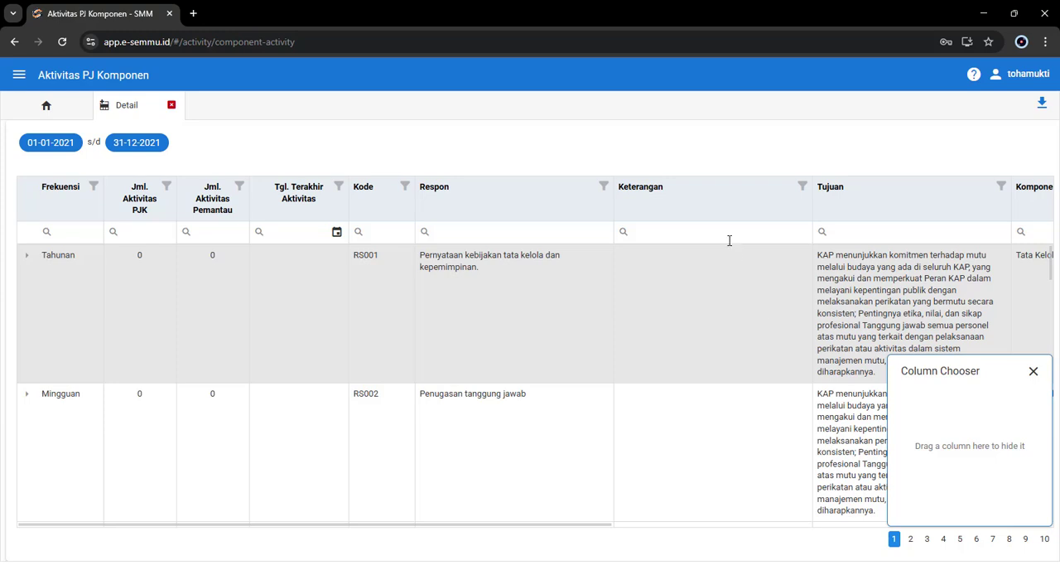
left_click_drag(684, 202, 976, 462)
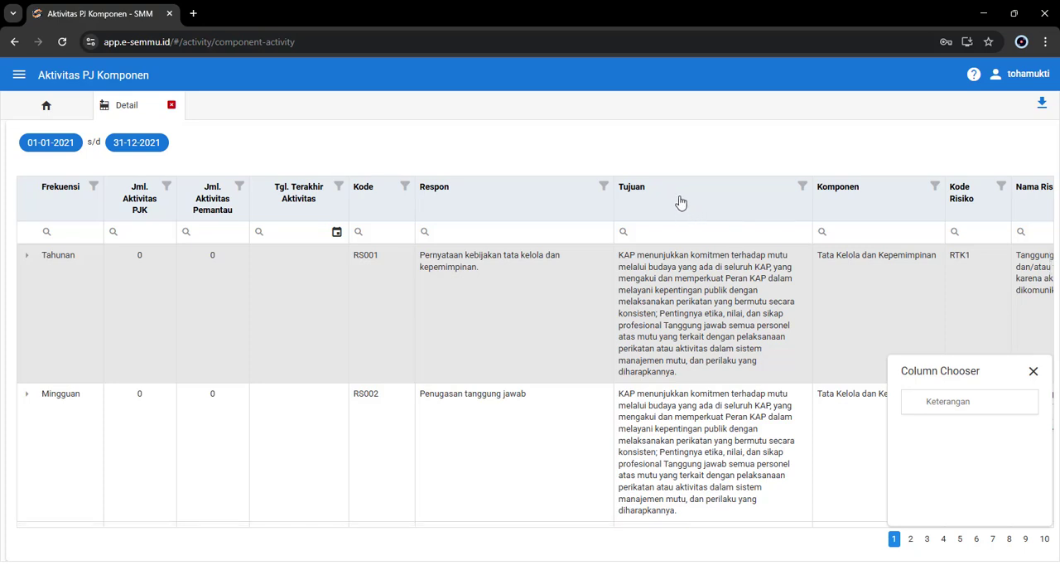
left_click_drag(376, 217, 965, 455)
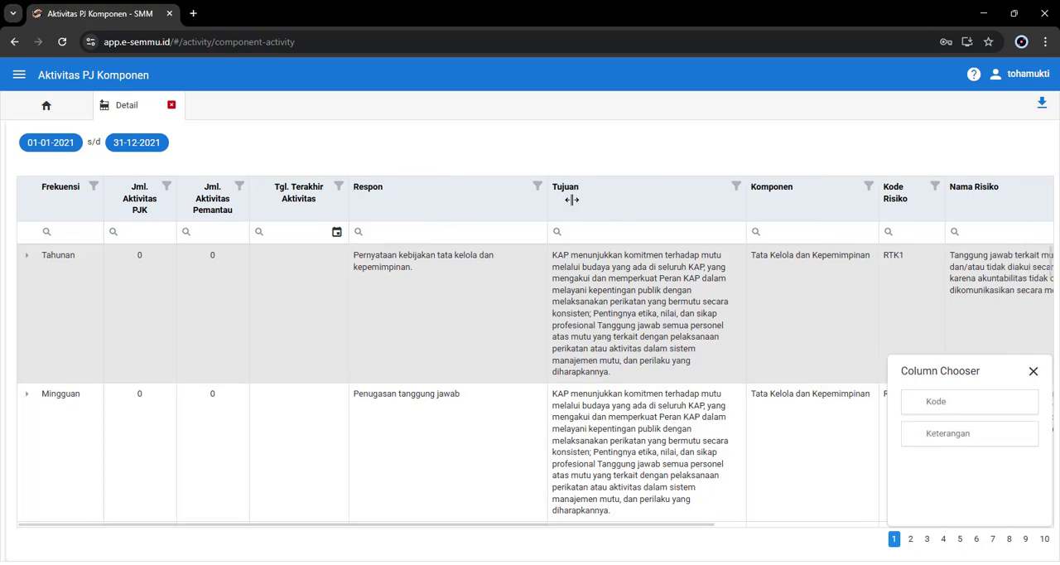
left_click_drag(603, 203, 942, 455)
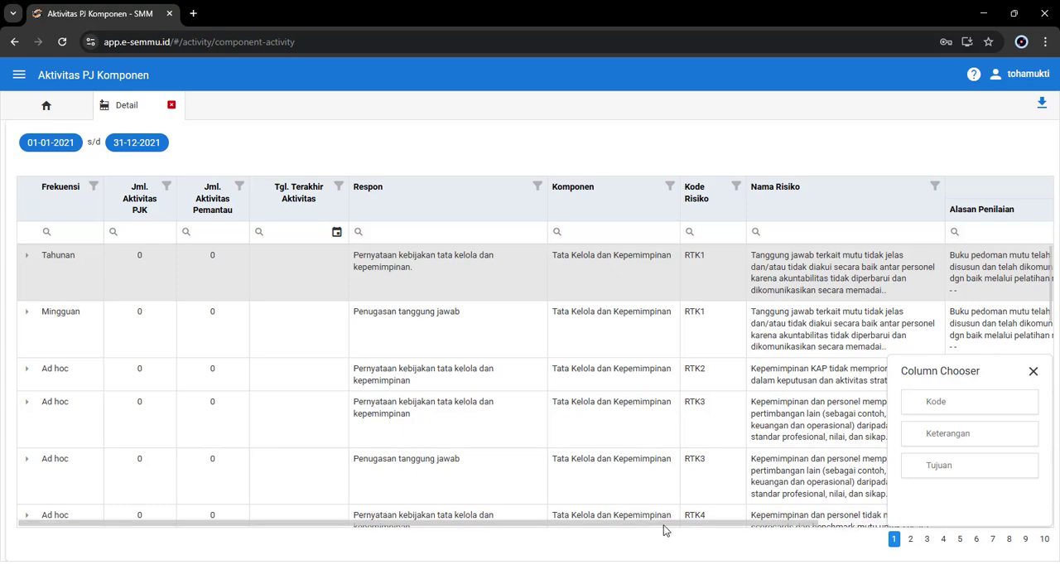
mouse_move(666, 523)
left_mouse_down()
mouse_move(903, 524)
mouse_move(667, 524)
left_mouse_up()
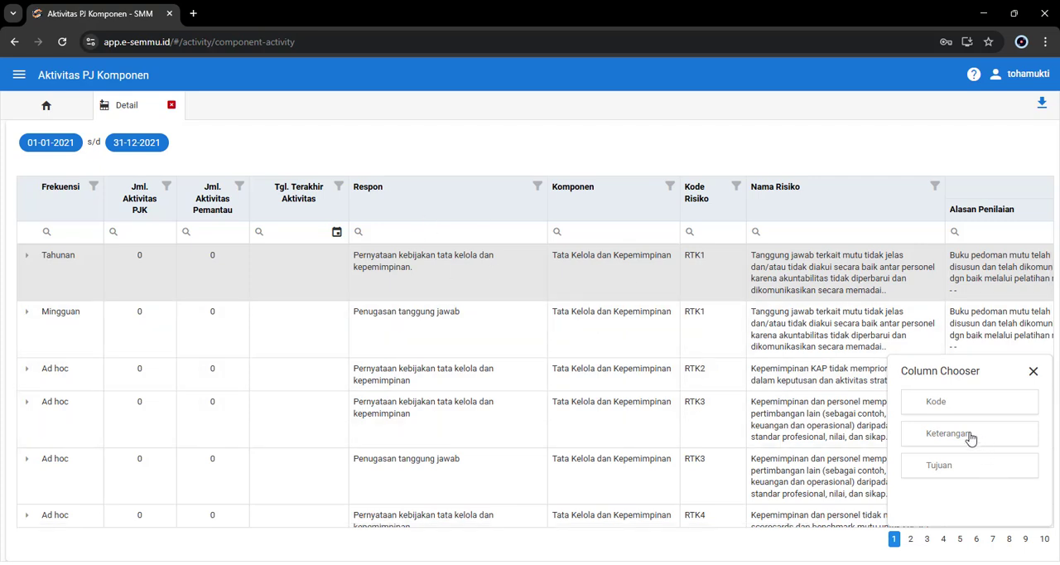
left_click(1033, 371)
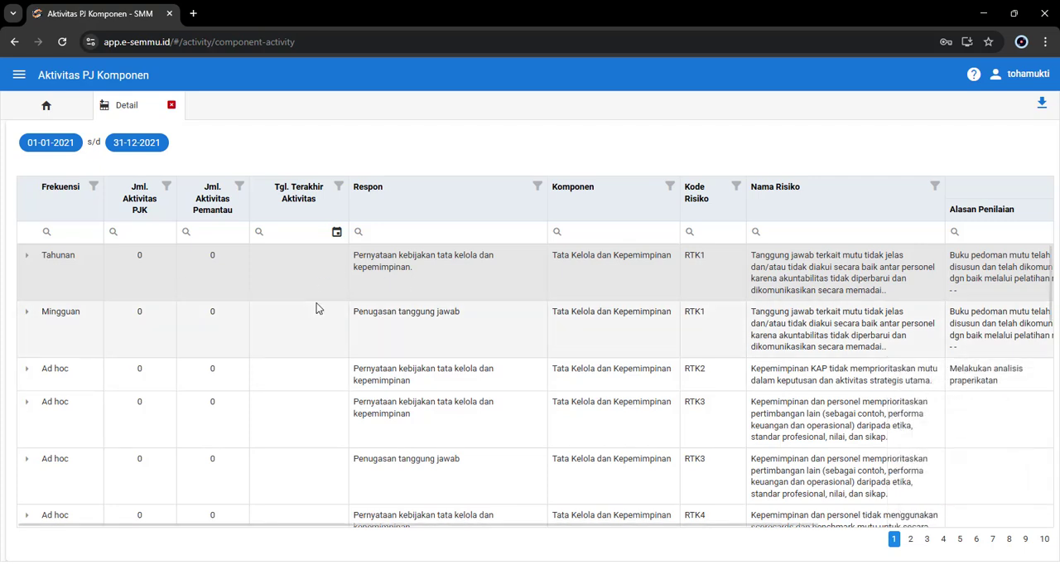
Step: Restore the Tujuan column between Komponen and Kode Risiko, and hide it again with the Column Chooser
right_click(279, 274)
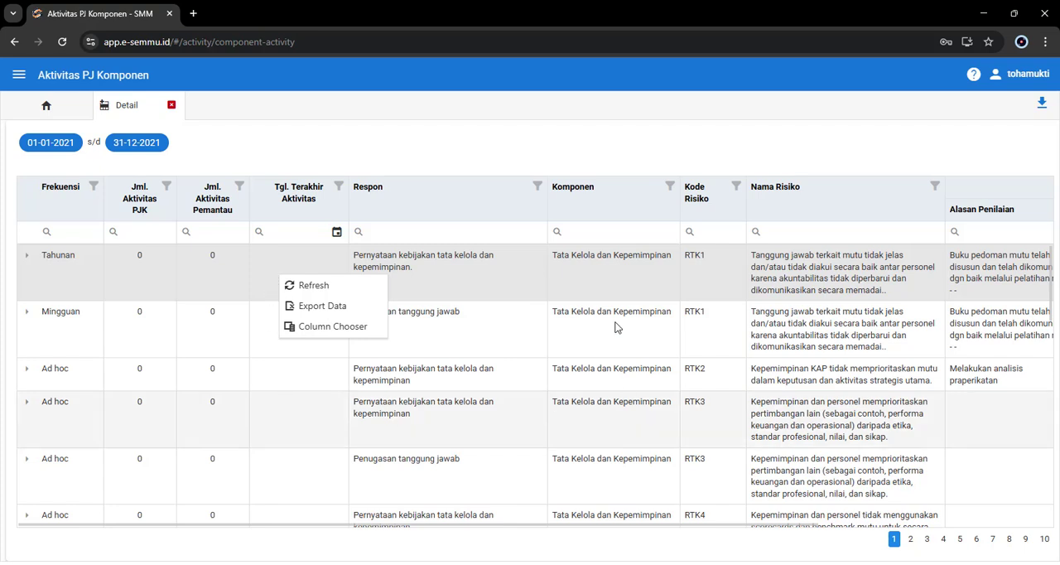
left_click(442, 133)
right_click(300, 330)
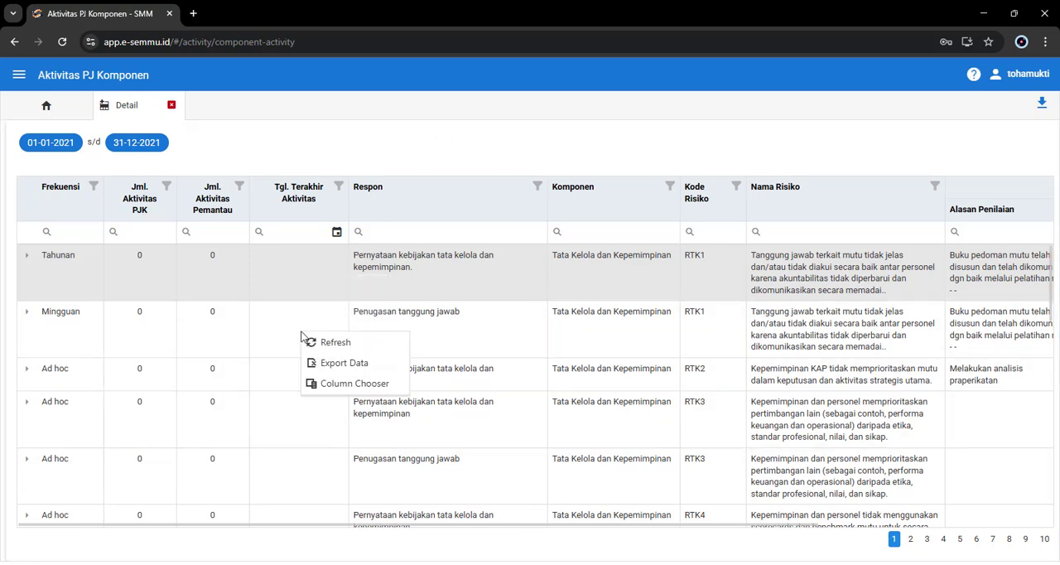
left_click(347, 450)
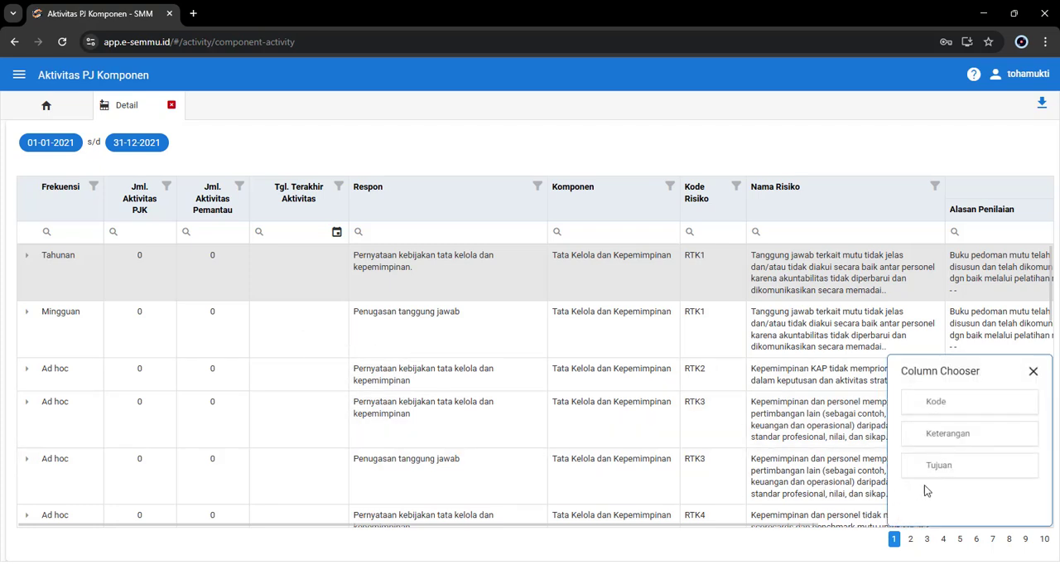
left_click_drag(953, 478, 679, 208)
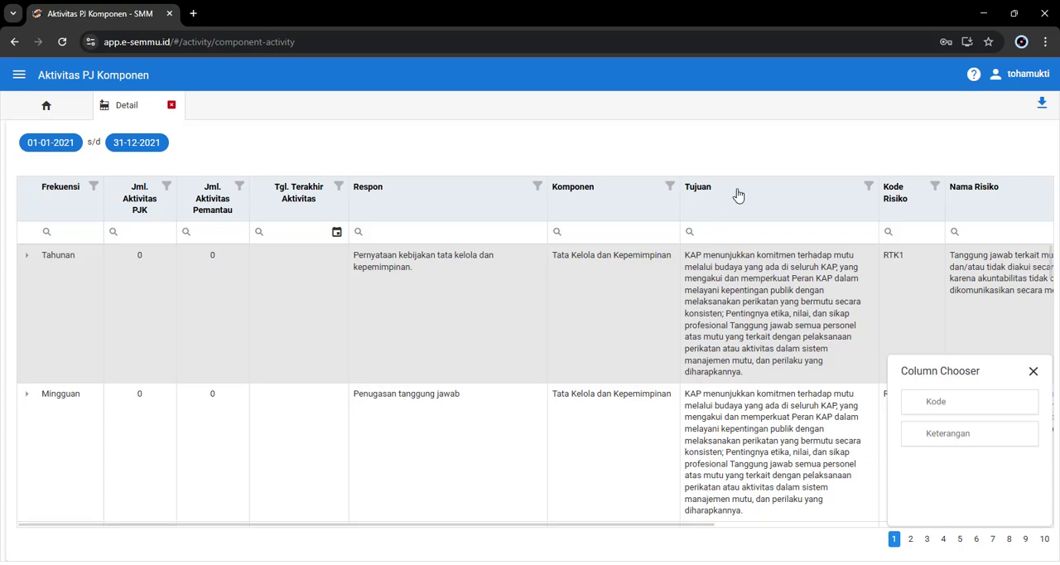
left_click_drag(743, 213, 958, 484)
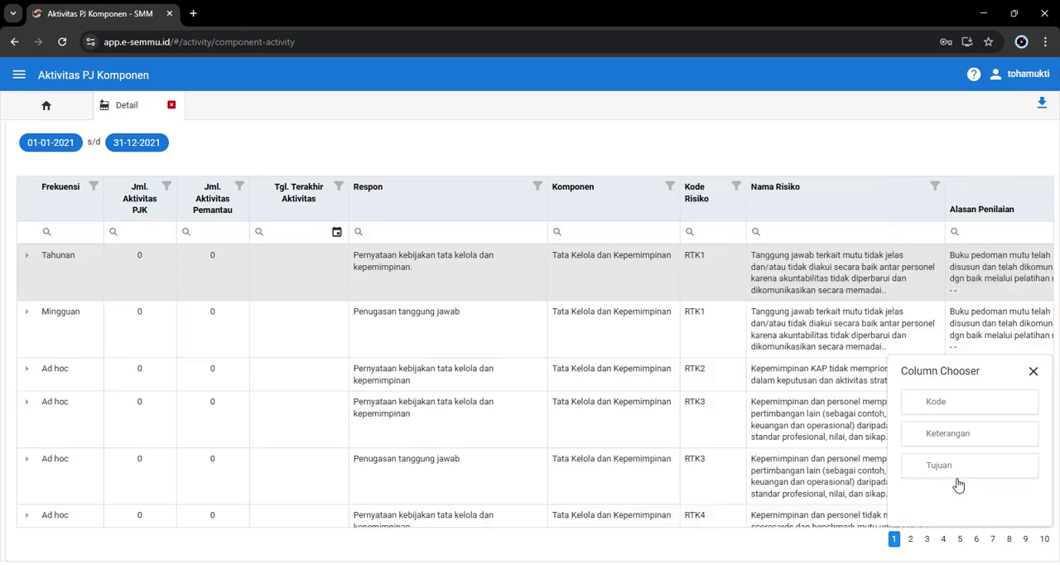
left_click(1033, 371)
left_click_drag(602, 534, 461, 547)
left_click(487, 146)
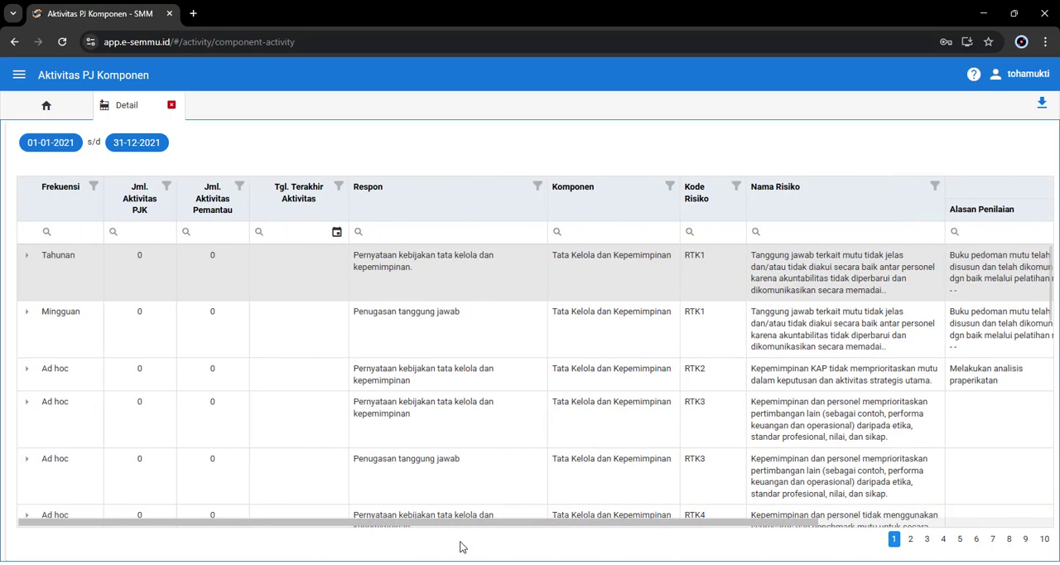
Step: Filter the Frekuensi column to show only Mingguan rows
left_click(94, 187)
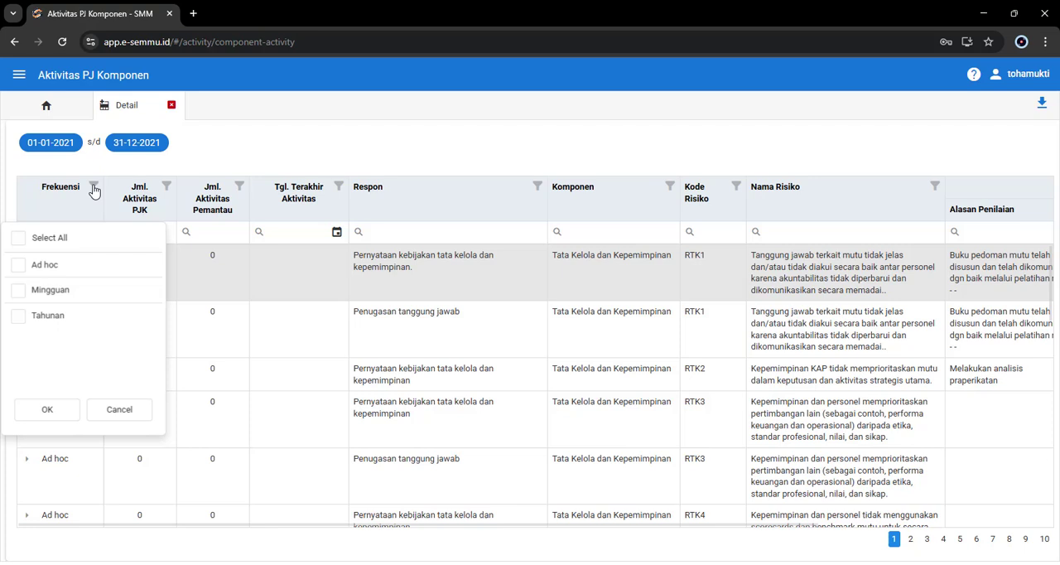
left_click(18, 289)
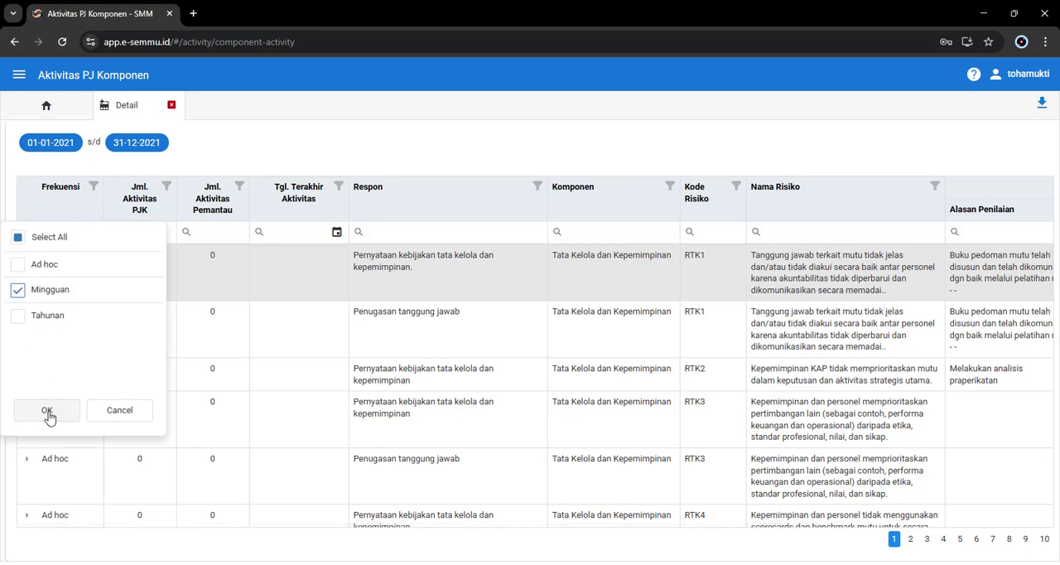
left_click(95, 190)
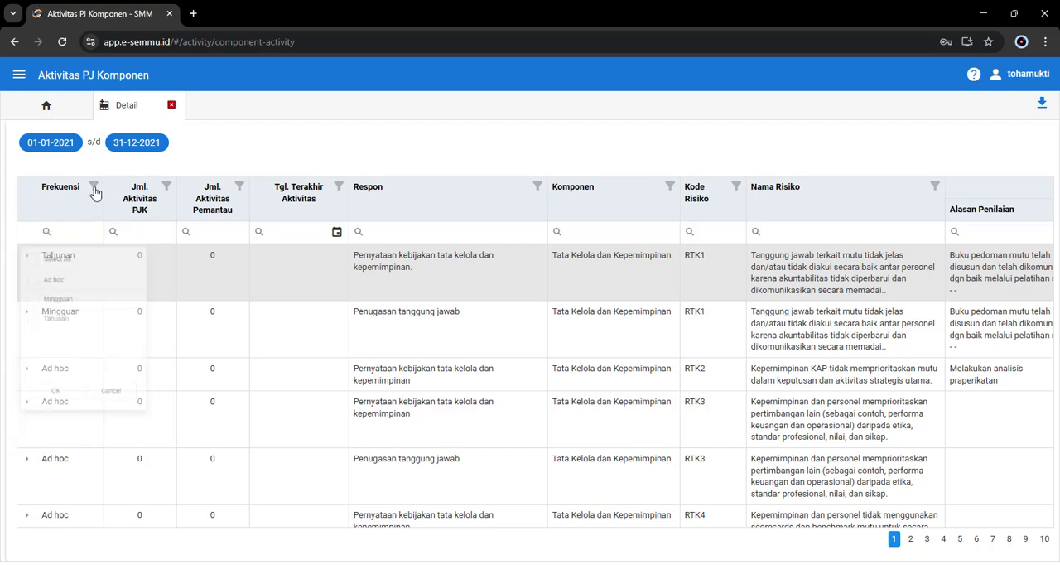
left_click(17, 289)
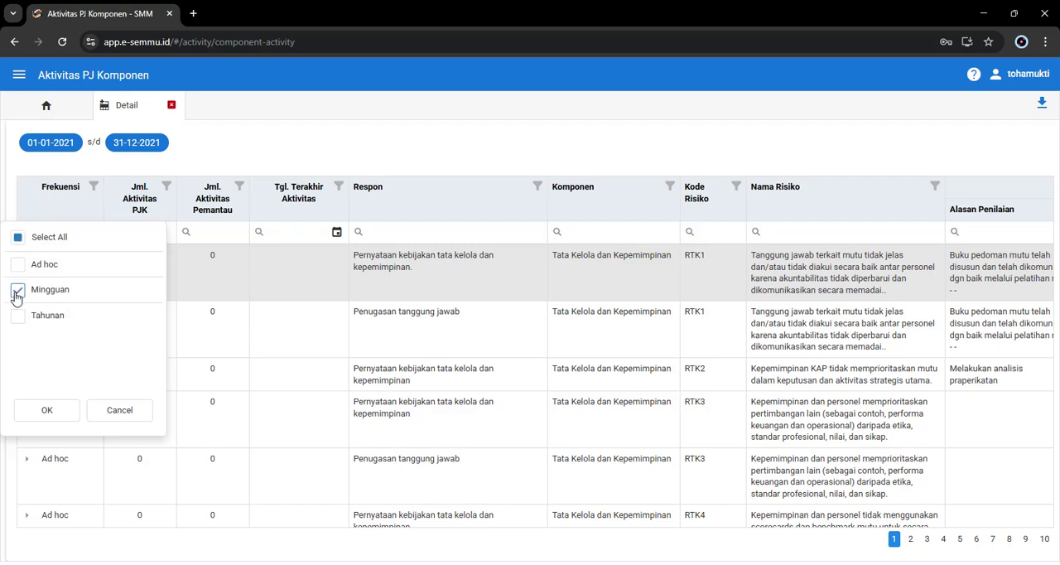
left_click(48, 414)
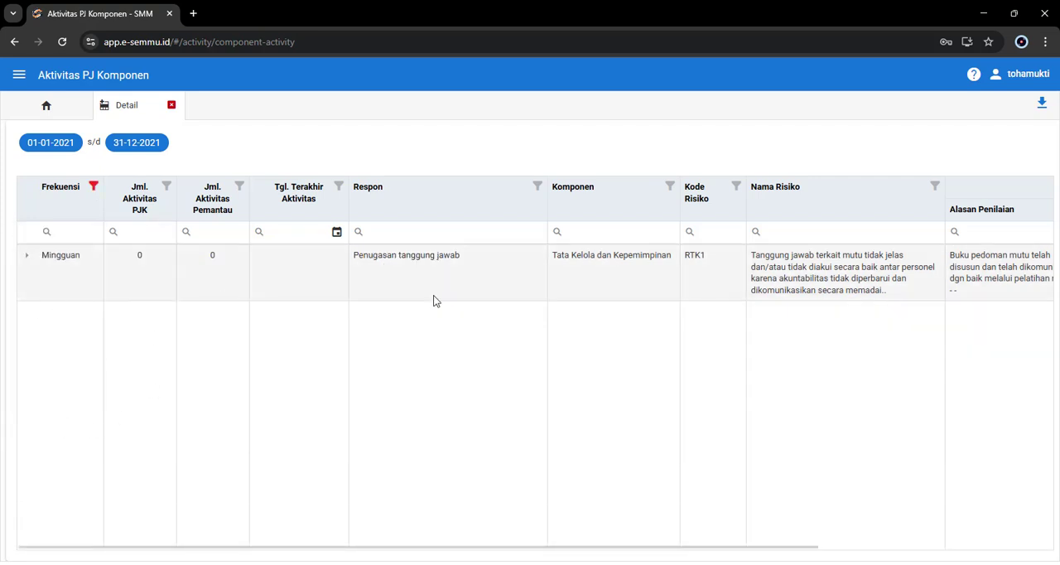
Step: Add Tahunan to the Frekuensi filter alongside Mingguan
left_click_drag(715, 550, 745, 544)
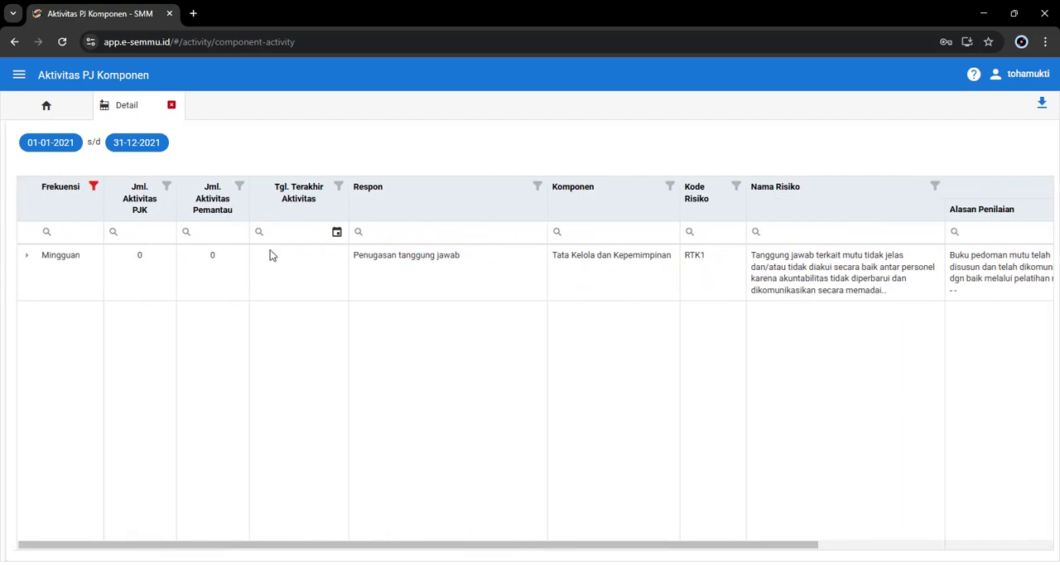
left_click(94, 189)
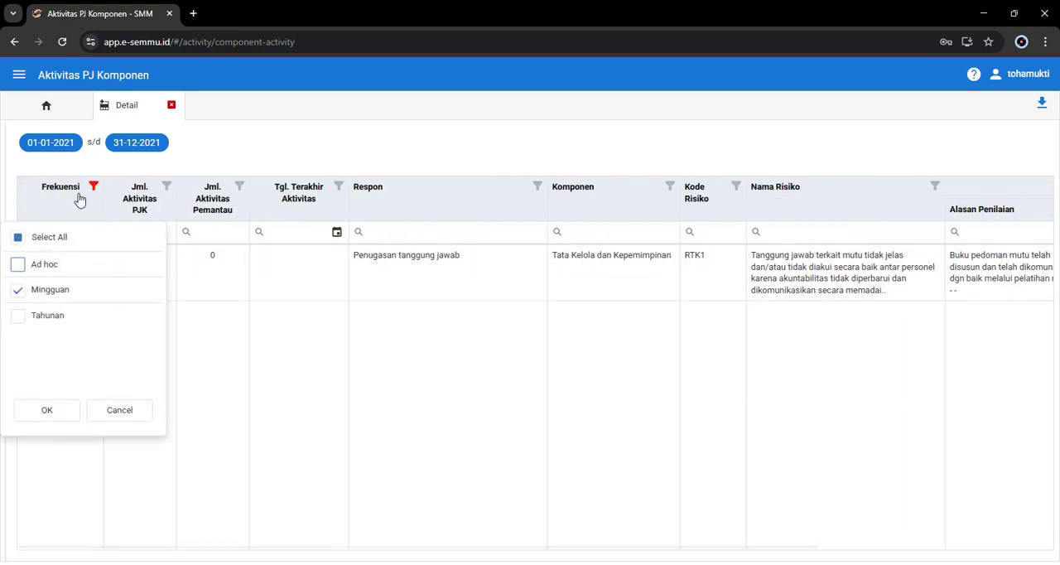
left_click(19, 317)
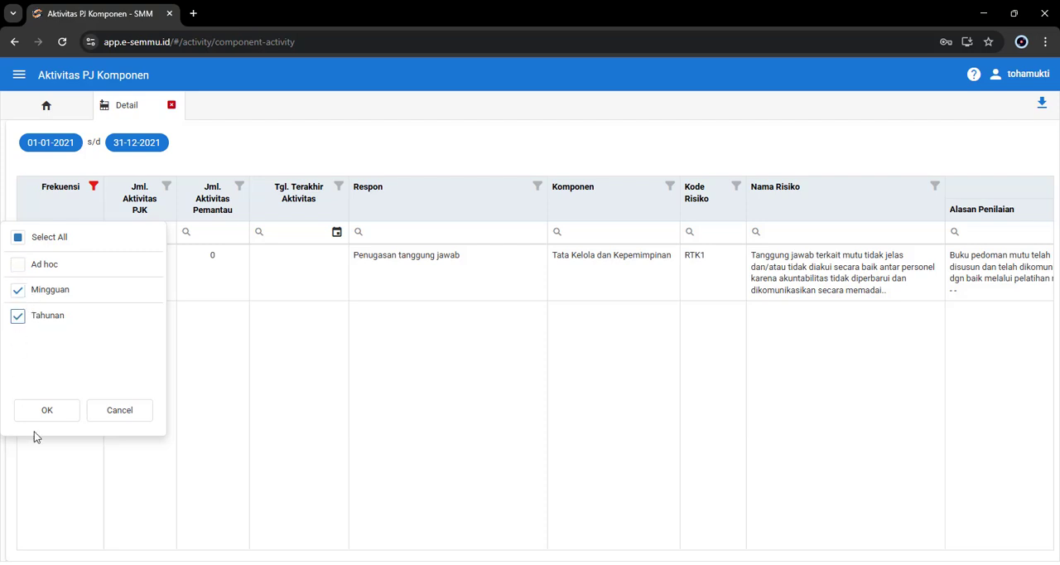
left_click(47, 411)
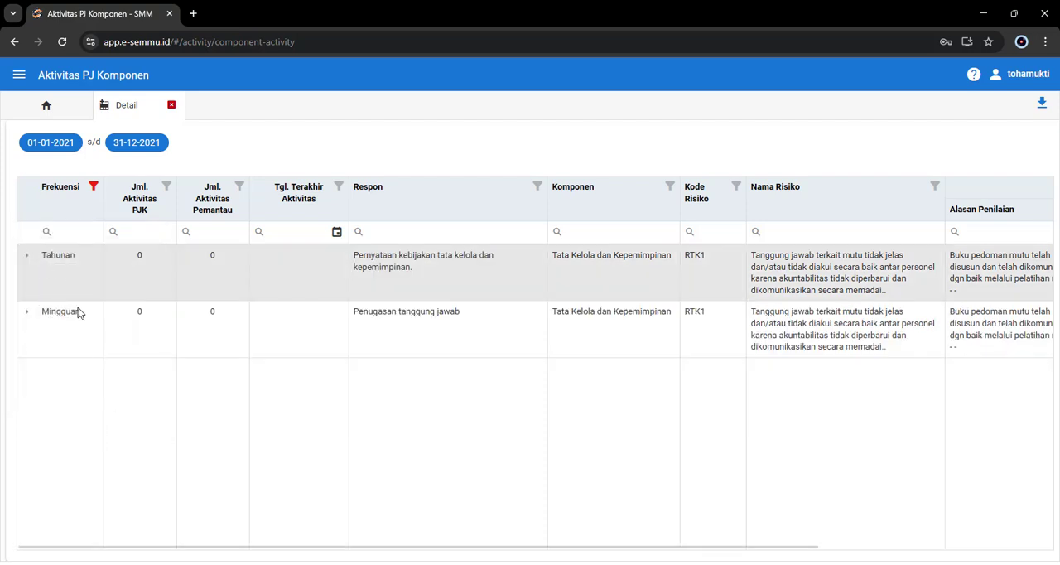
Step: Extend the Frekuensi filter to all frequencies so that Ad hoc rows are included again
left_click(93, 187)
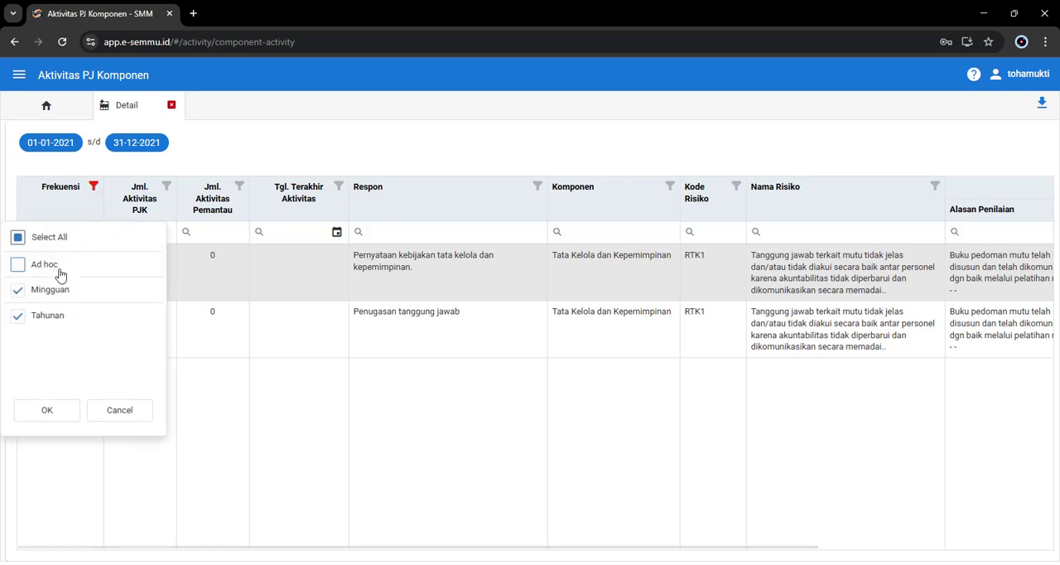
left_click(18, 238)
left_click(55, 419)
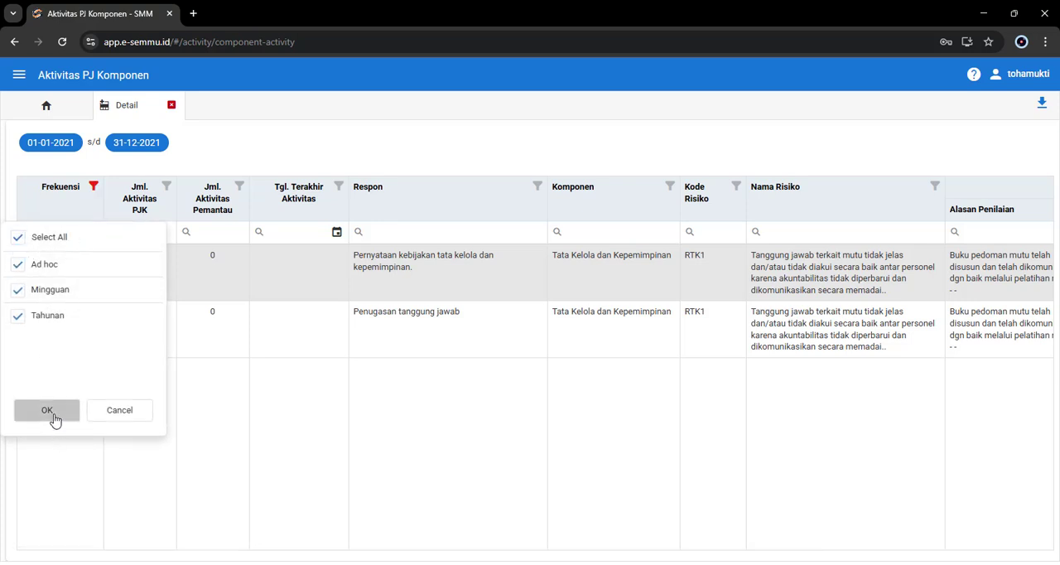
left_click(55, 420)
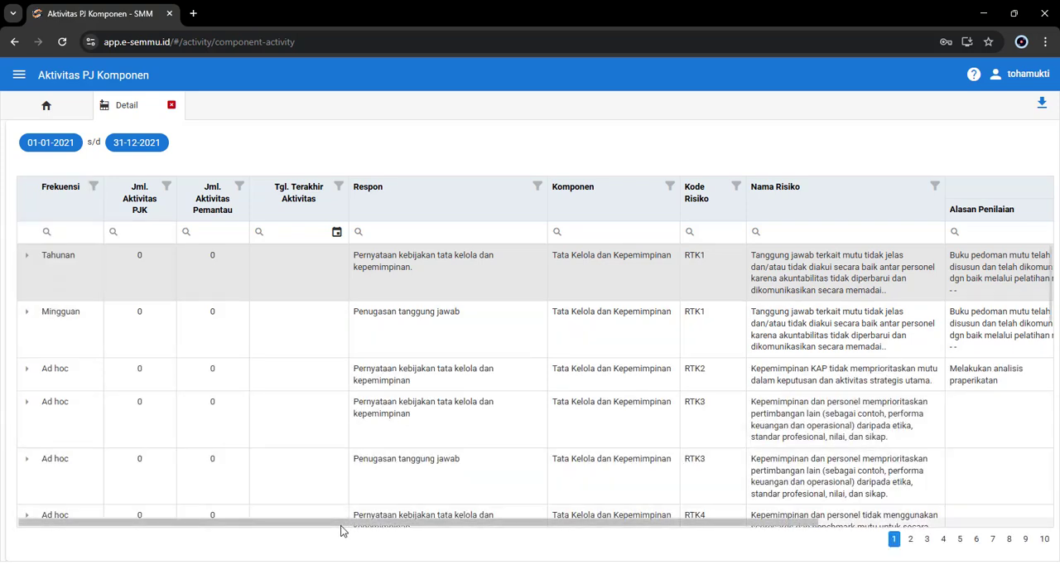
left_click_drag(340, 520, 439, 528)
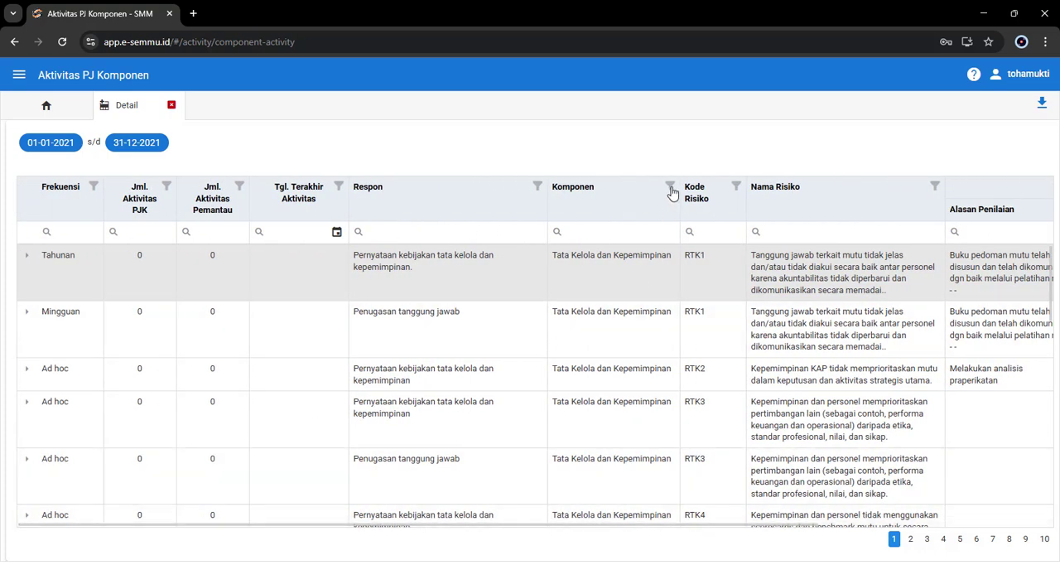
left_click(670, 187)
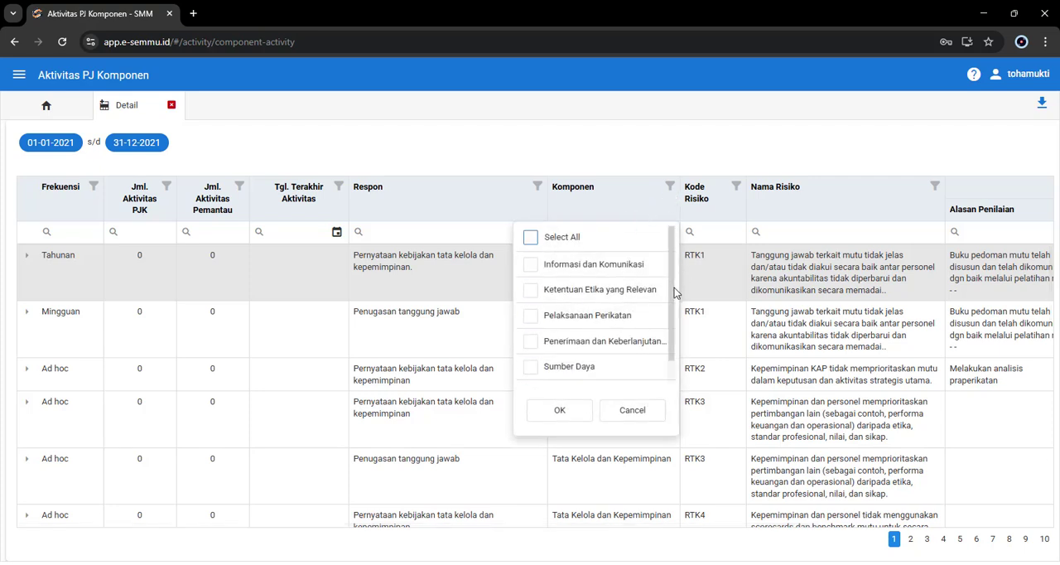
mouse_move(674, 287)
left_mouse_down()
mouse_move(675, 353)
mouse_move(674, 287)
left_mouse_up()
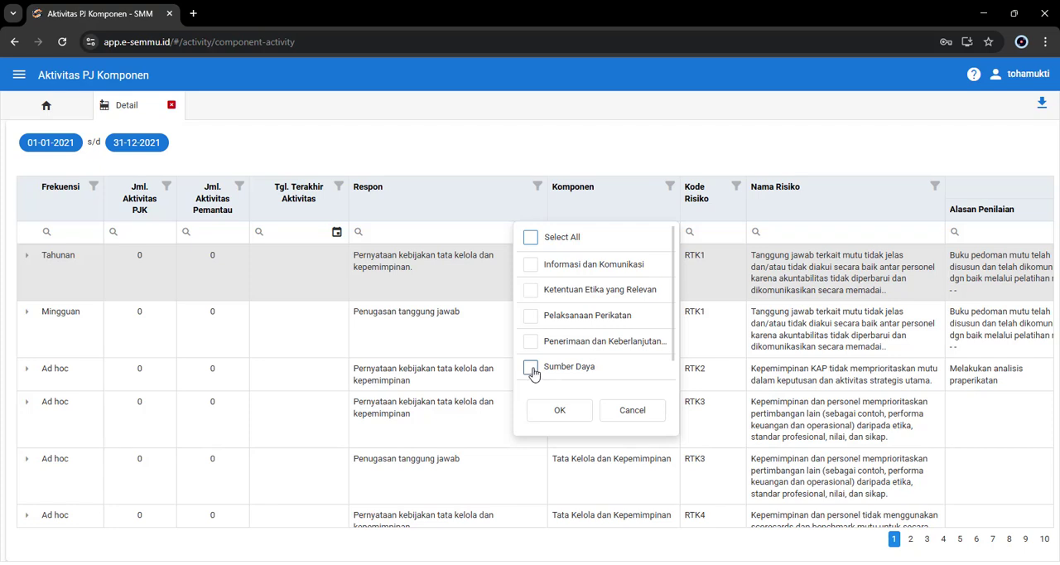
left_click(670, 187)
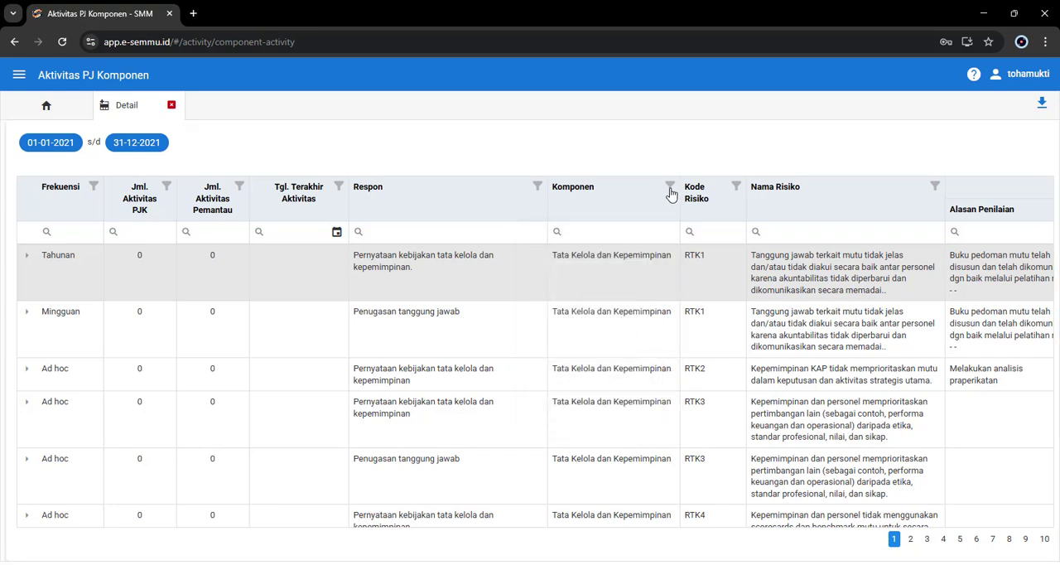
Step: Filter the Komponen column to show only Sumber Daya rows and look through them
left_click(669, 187)
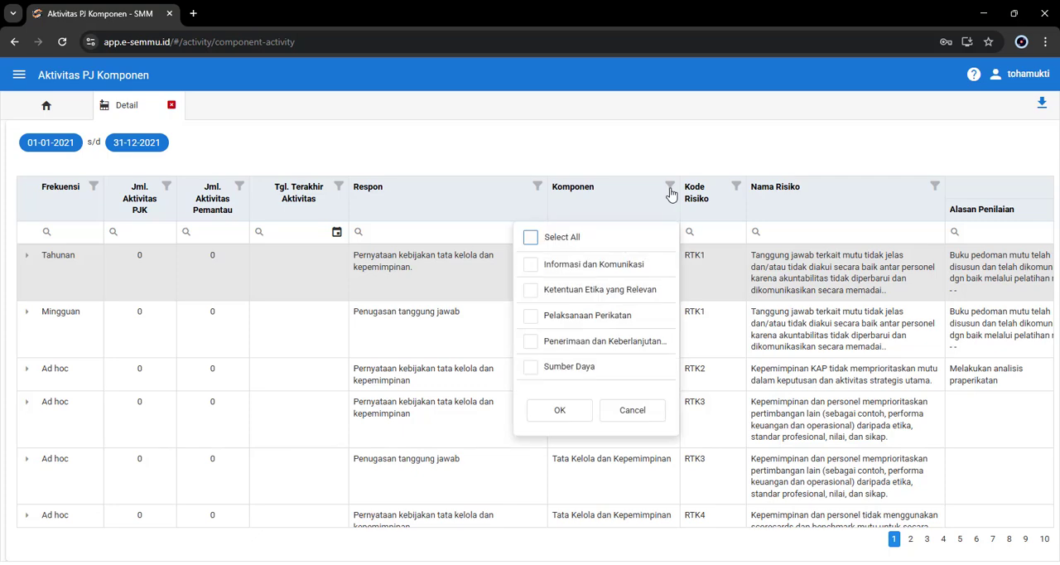
scroll(546, 350, "down", 1)
left_click(531, 344)
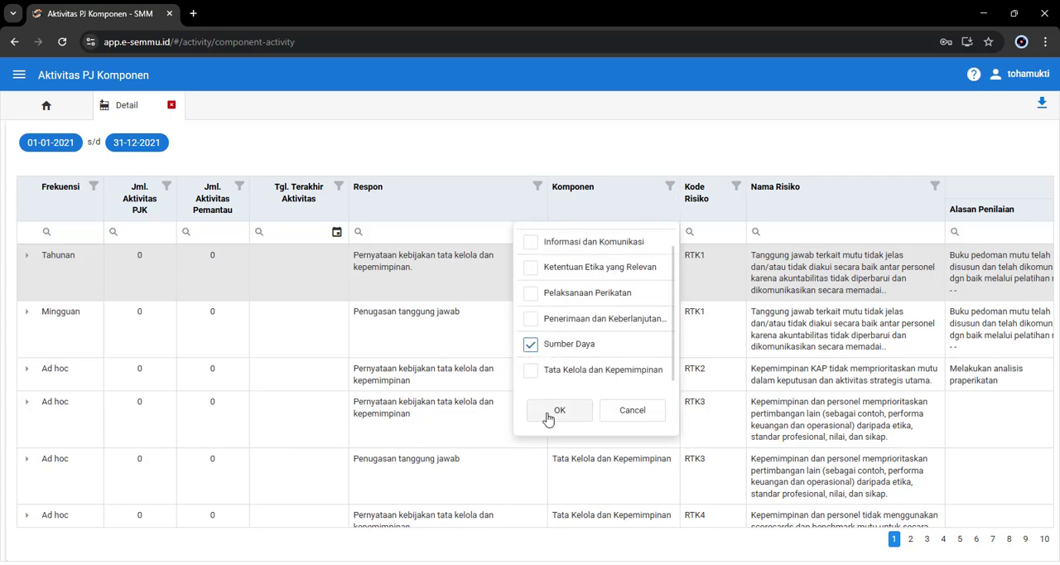
left_click(553, 411)
scroll(588, 394, "down", 3)
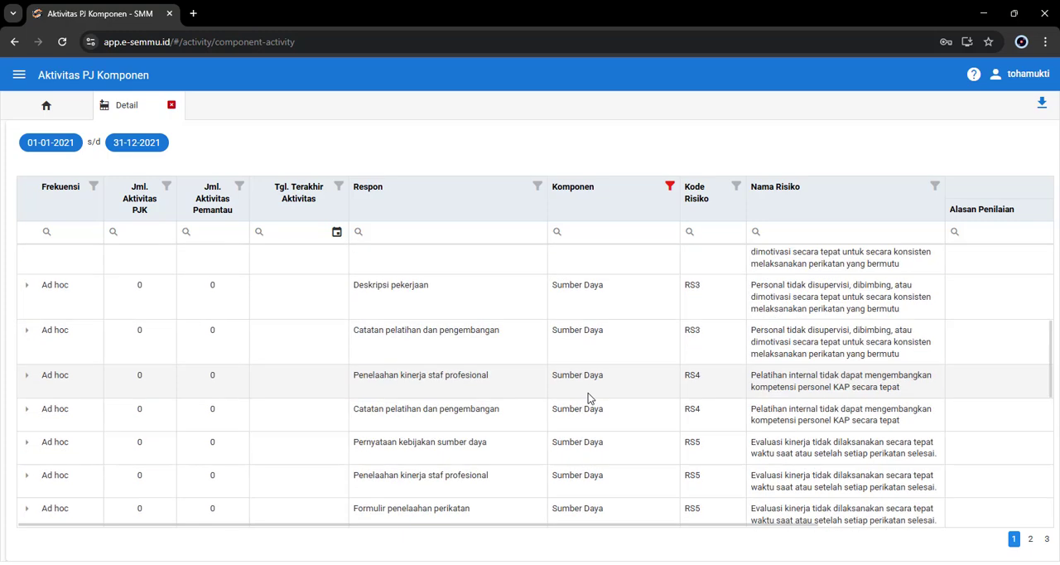
scroll(588, 392, "up", 3)
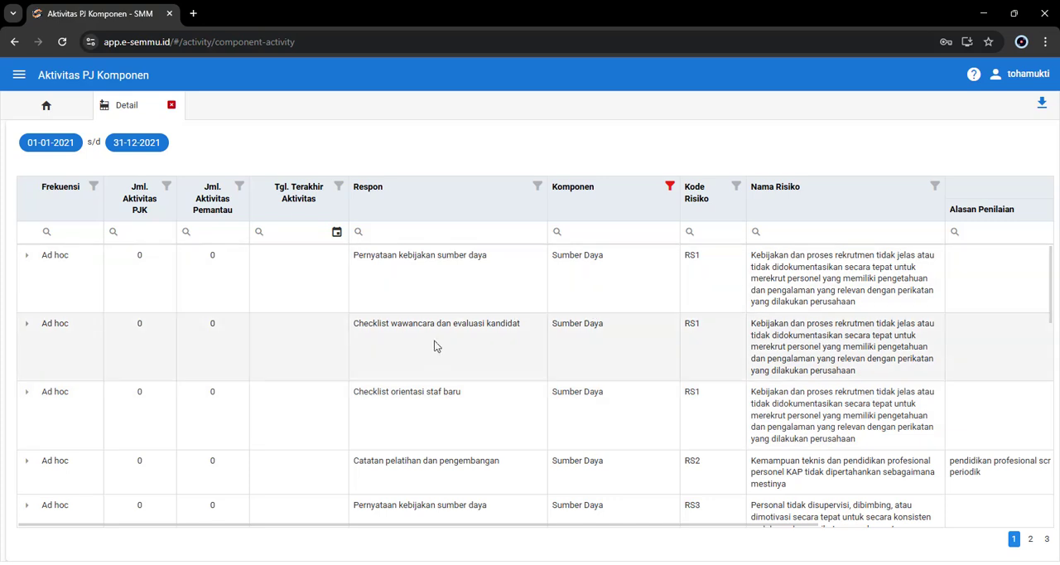
Step: Set the Komponen filter to Tata Kelola dan Kepemimpinan only, leaving Sumber Daya out
left_click(669, 189)
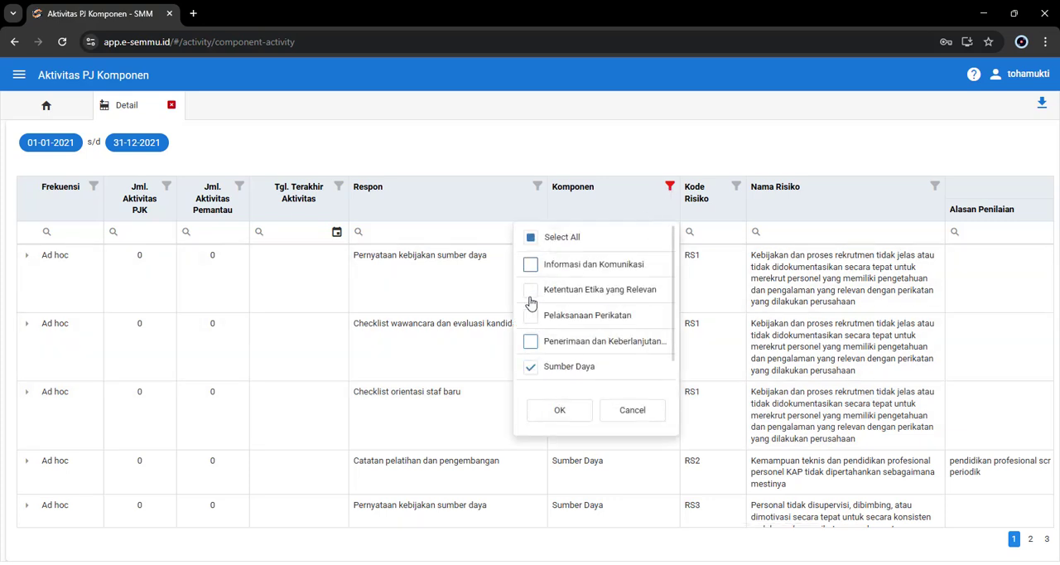
left_click(530, 369)
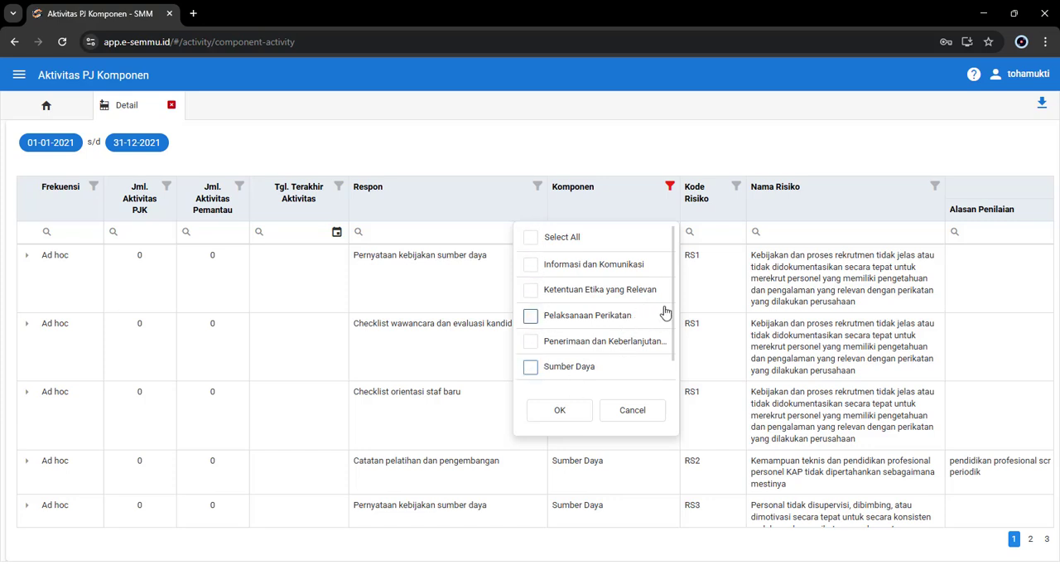
scroll(663, 356, "down", 1)
left_click(529, 369)
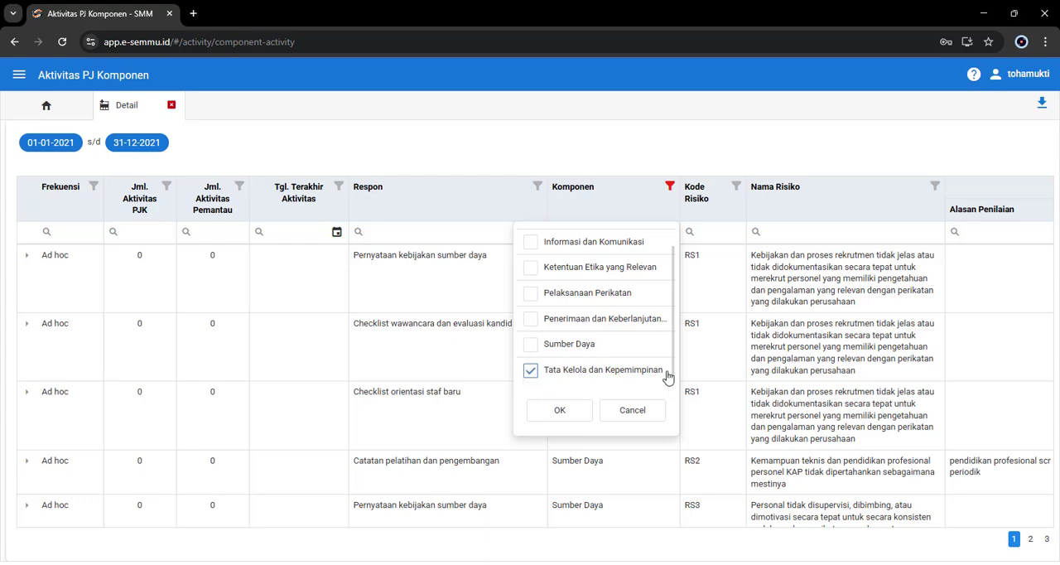
left_click(568, 409)
scroll(634, 412, "down", 7)
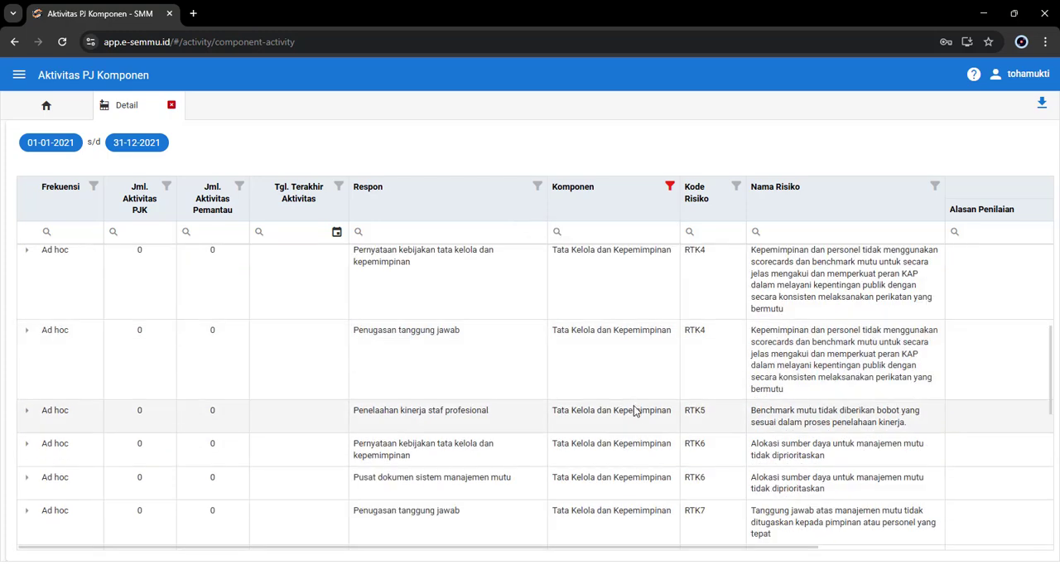
scroll(634, 413, "up", 7)
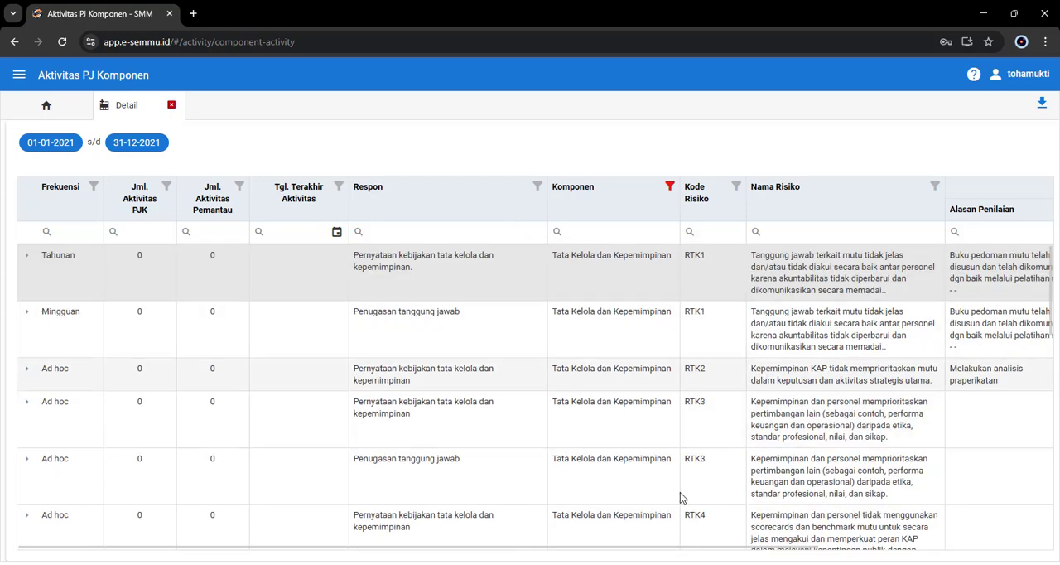
Step: Examine the Risk Assesment columns of the filtered rows and return to the first columns
key("ctrl+a")
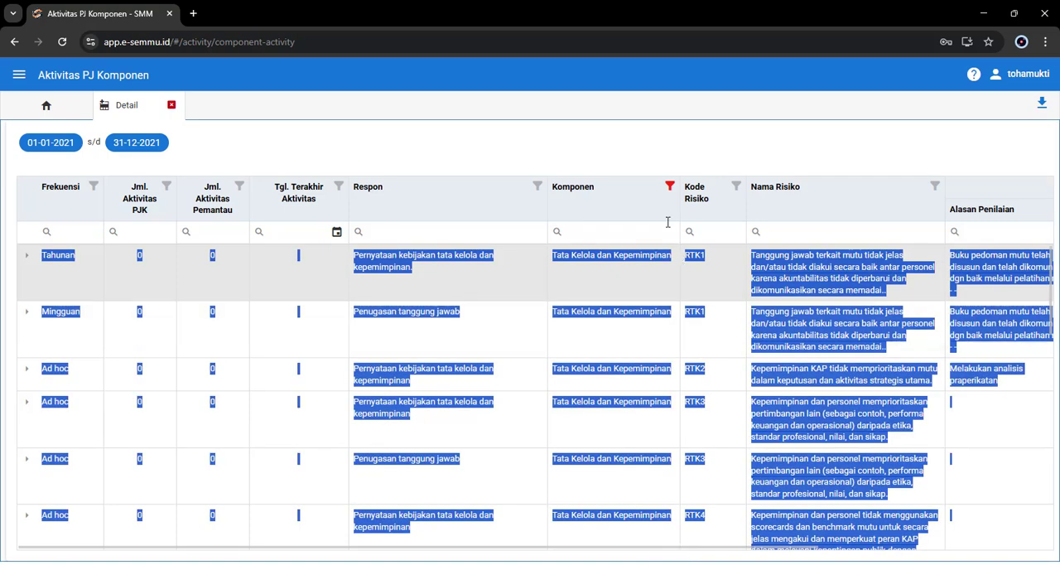
left_click(634, 138)
left_click_drag(549, 547, 745, 454)
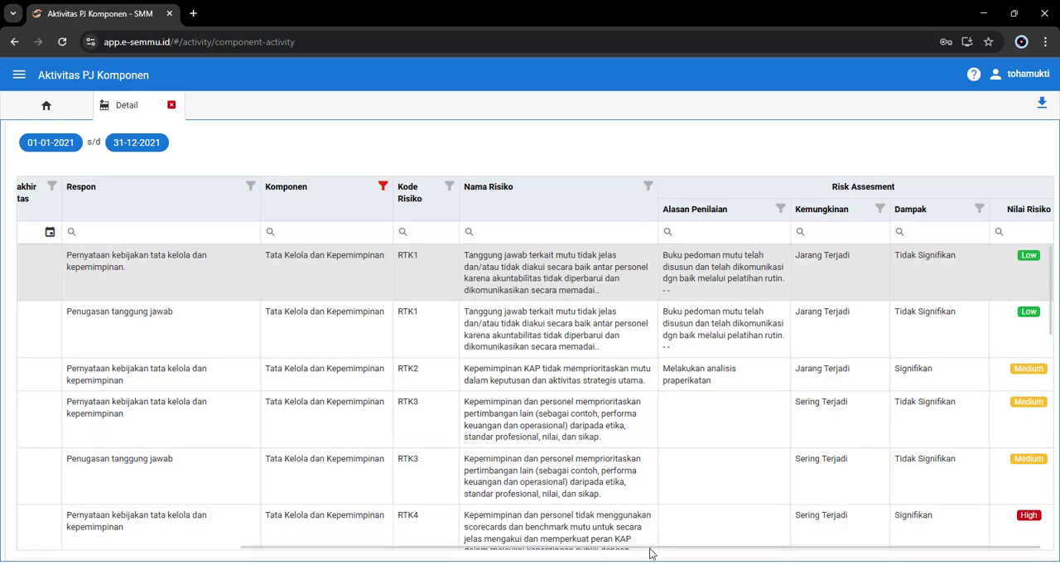
left_click_drag(651, 547, 449, 555)
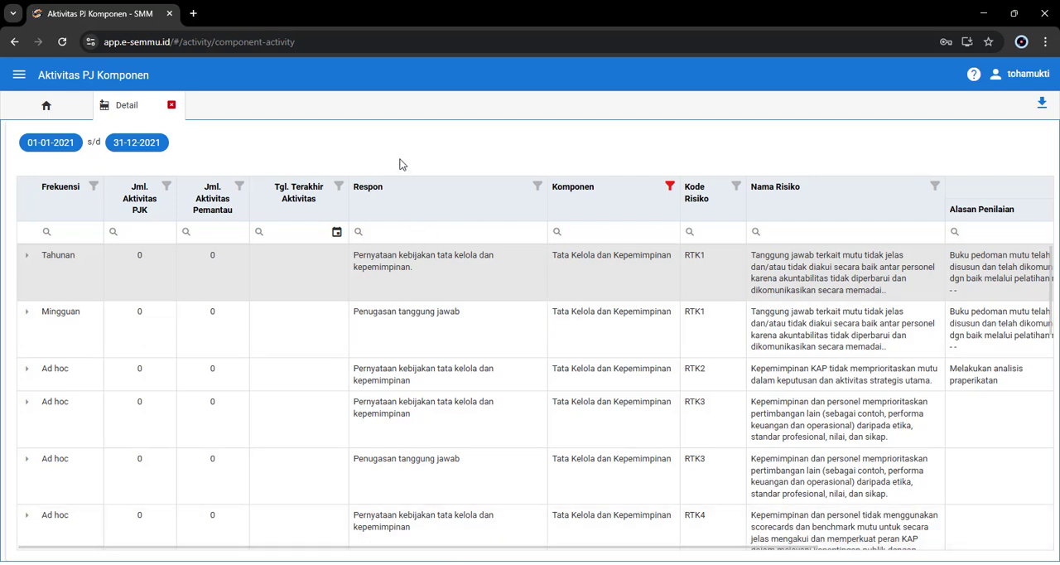
Step: Examine the search operators offered for the Respon column without choosing one
left_click(405, 233)
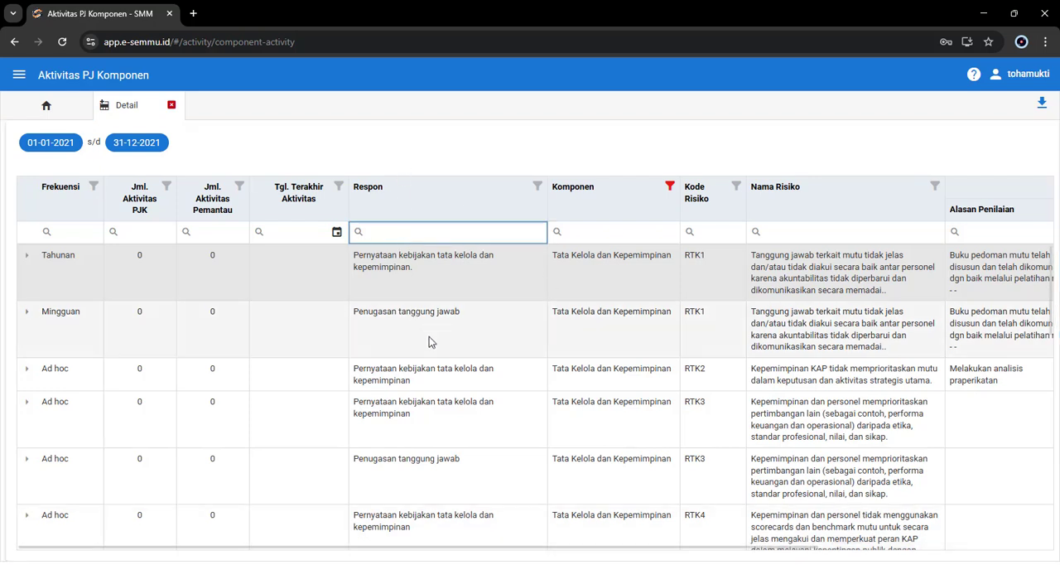
left_click(393, 250)
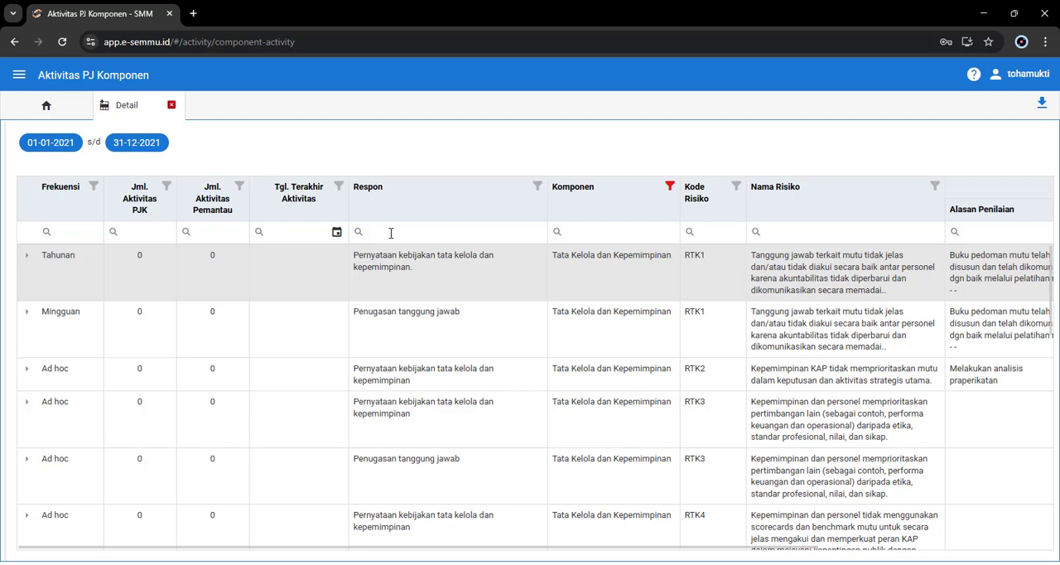
left_click(391, 233)
left_click(402, 155)
left_click(359, 234)
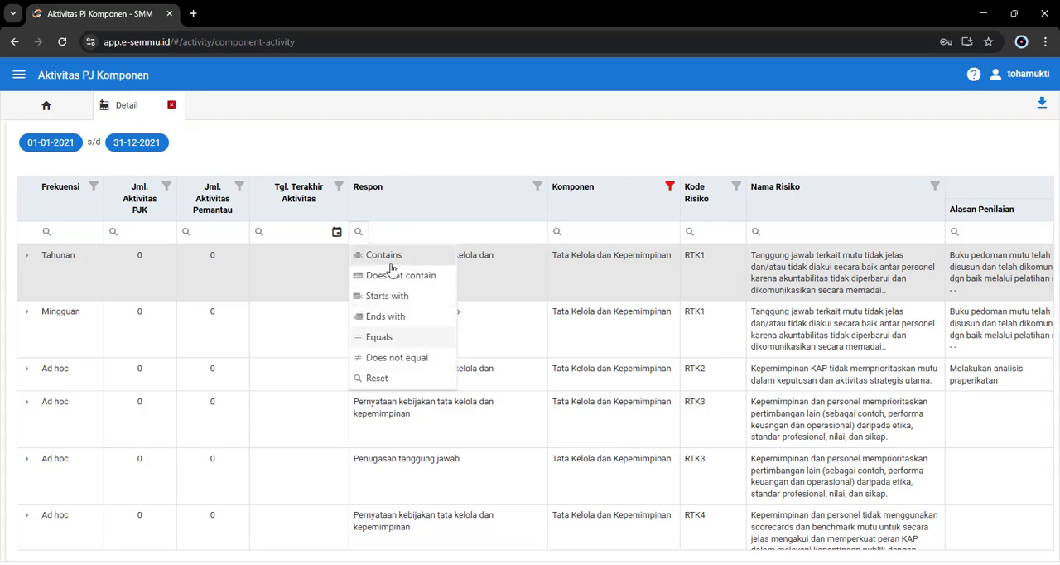
left_click(358, 233)
left_click(358, 234)
left_click(431, 149)
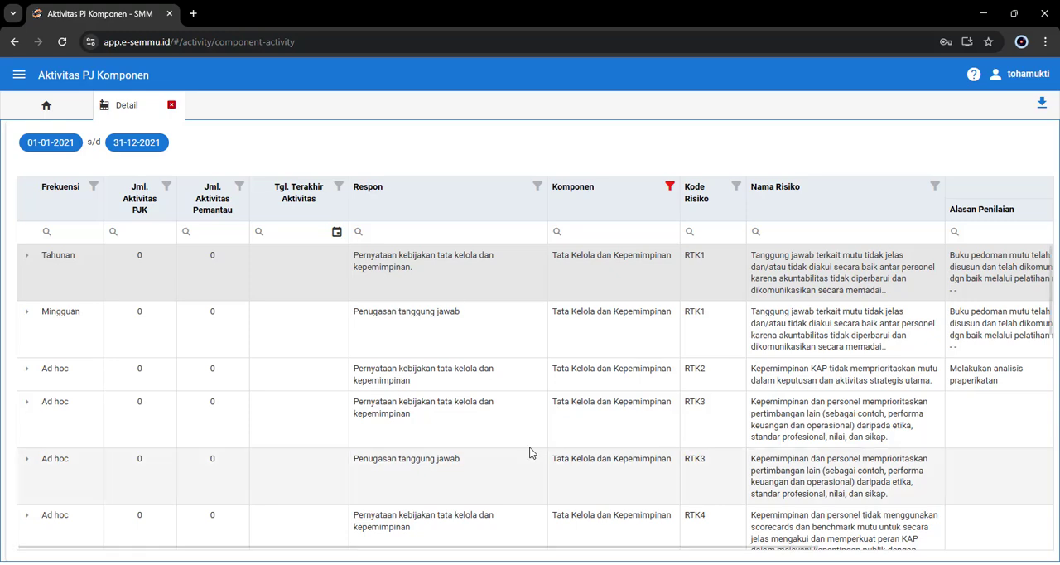
Step: Search the Respon column for "kemampuan" and briefly expand the matching row's Aktivitas PJK details
scroll(529, 452, "down", 10)
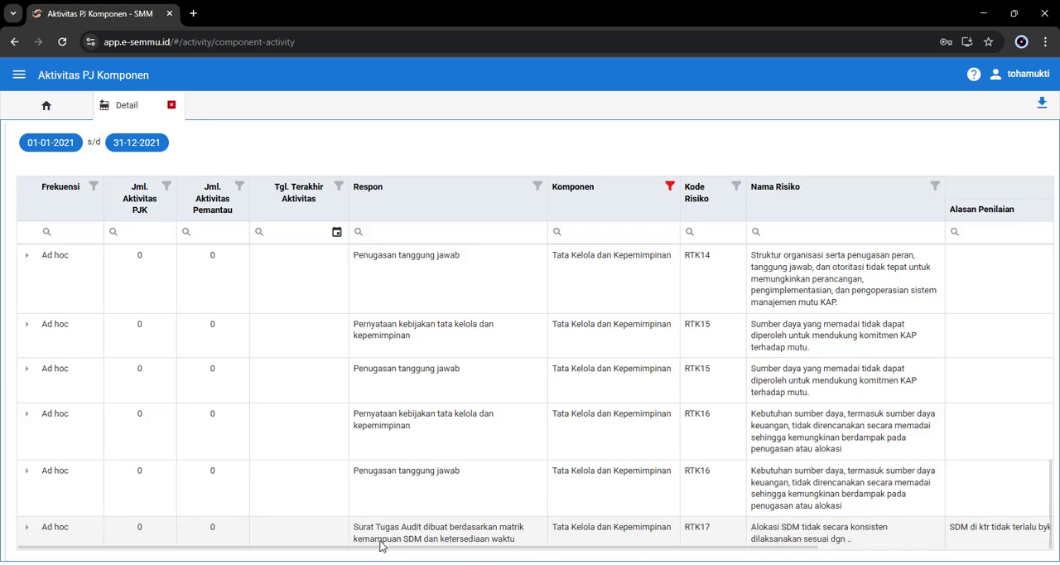
scroll(477, 406, "up", 10)
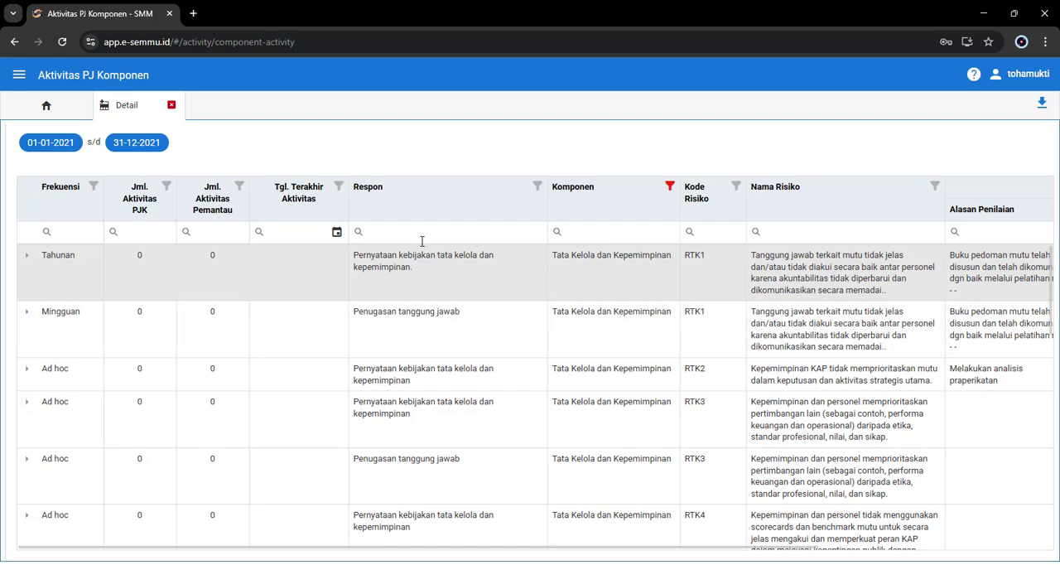
left_click(421, 235)
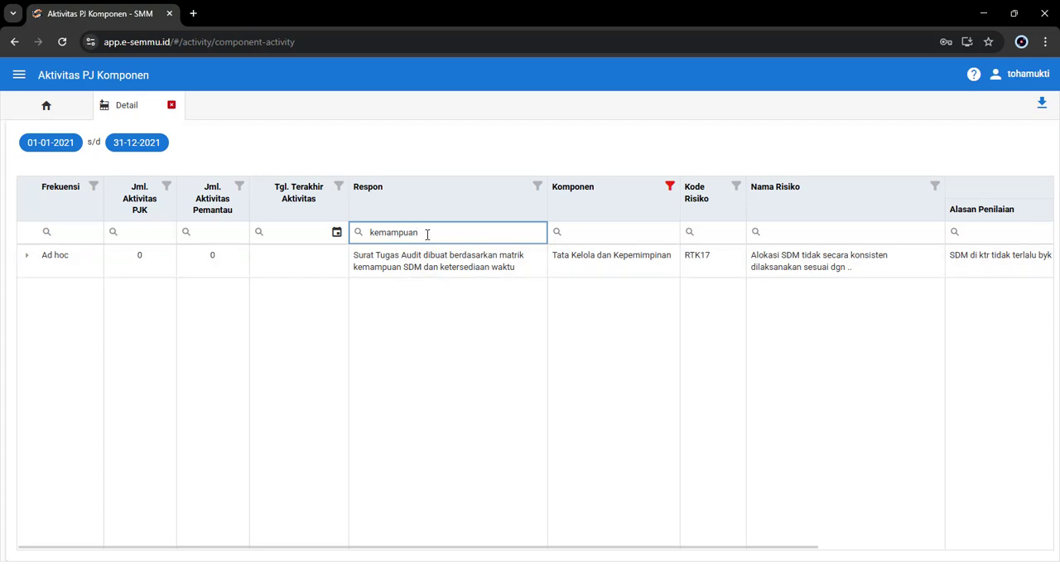
left_click(26, 260)
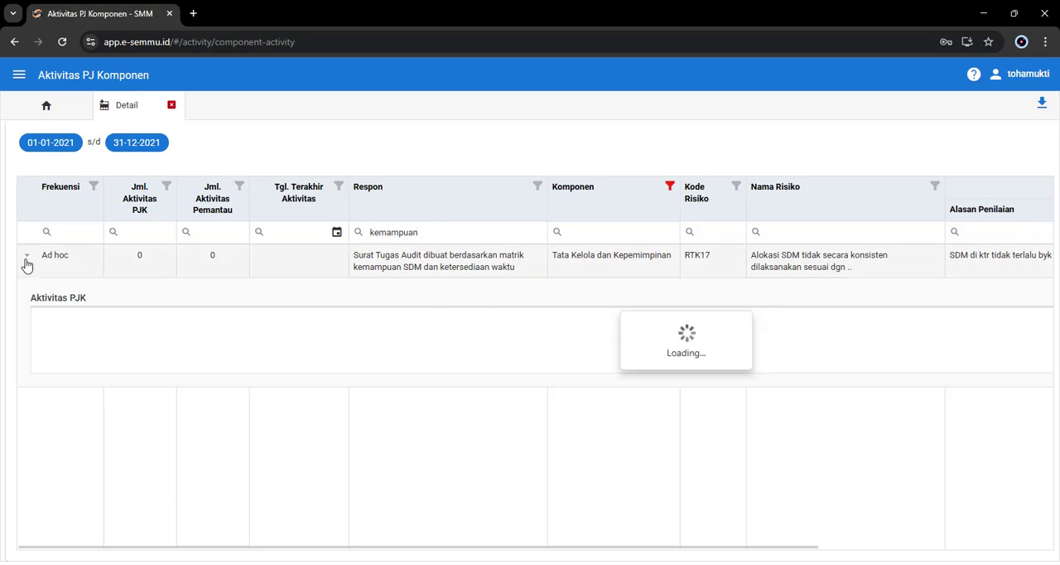
left_click(26, 260)
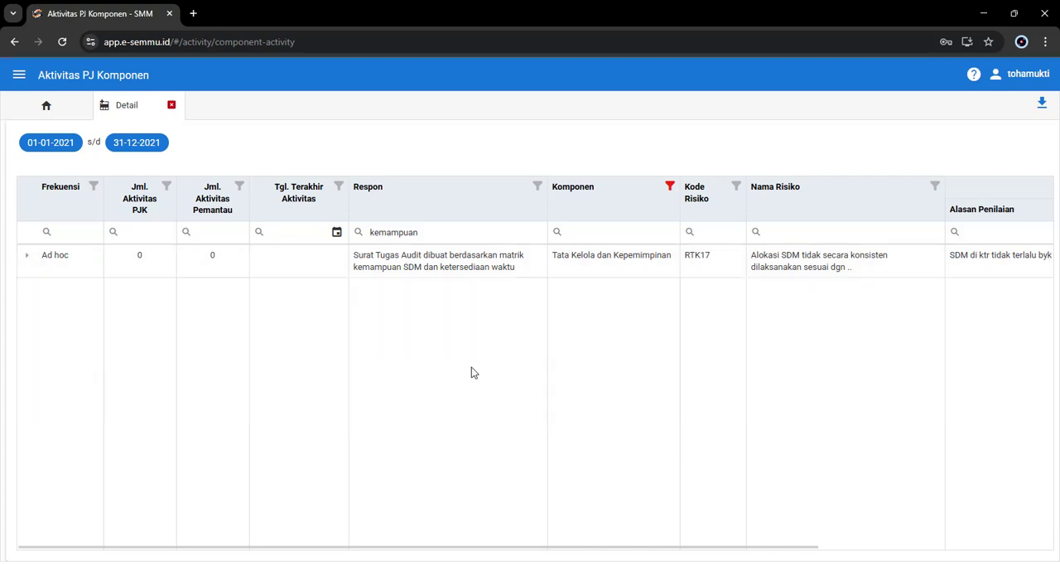
Step: Clear the search text from the Respon column
left_click_drag(463, 237, 358, 240)
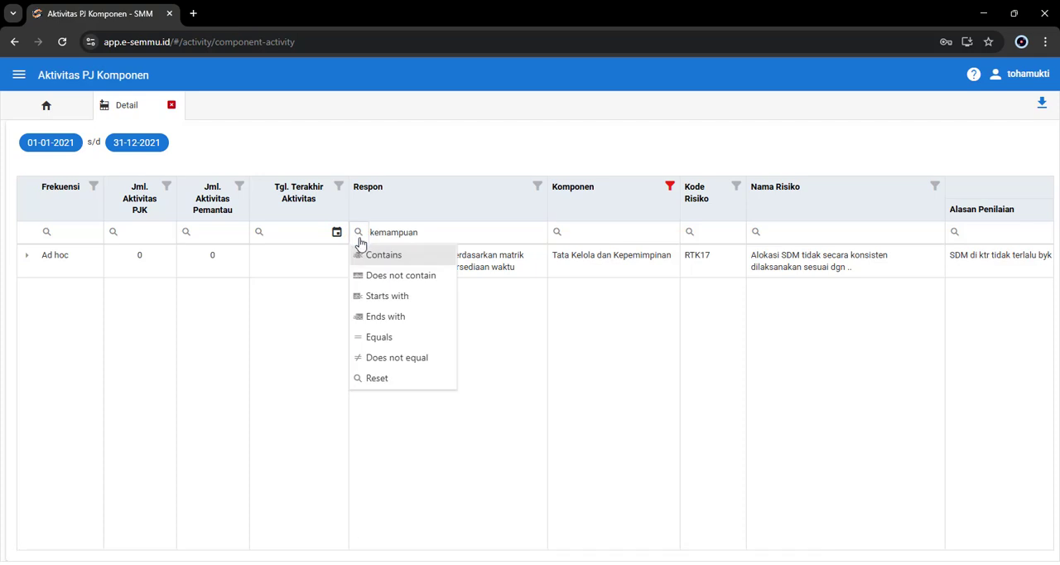
left_click(443, 232)
key("BackSpace")
key("BackSpace")
key("BackSpace")
key("BackSpace")
key("BackSpace")
key("BackSpace")
key("BackSpace")
key("BackSpace")
key("BackSpace")
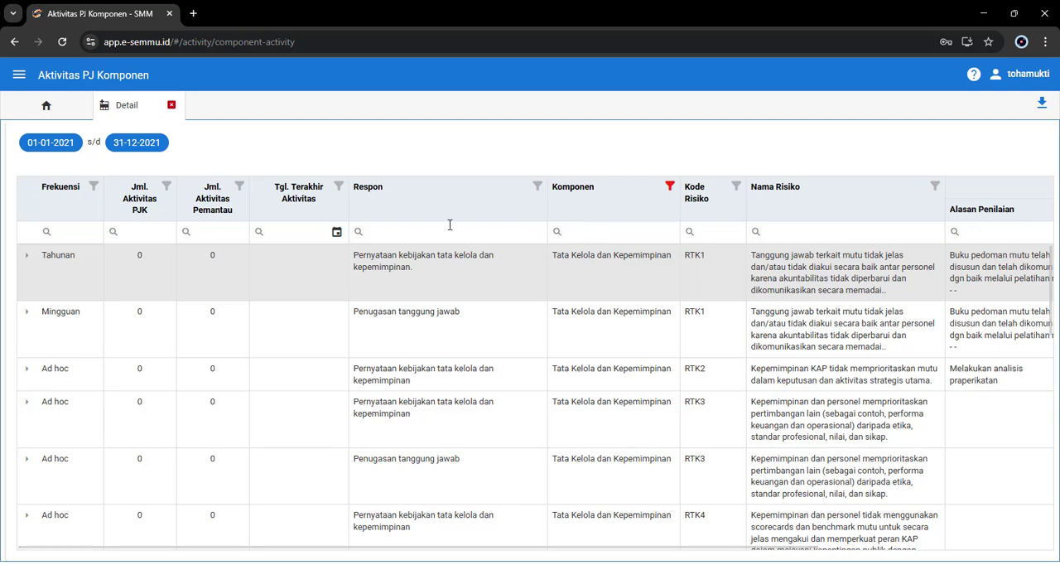
Step: Sort the rows by Frekuensi, switching between ascending and descending order
left_click(56, 202)
left_click(58, 201)
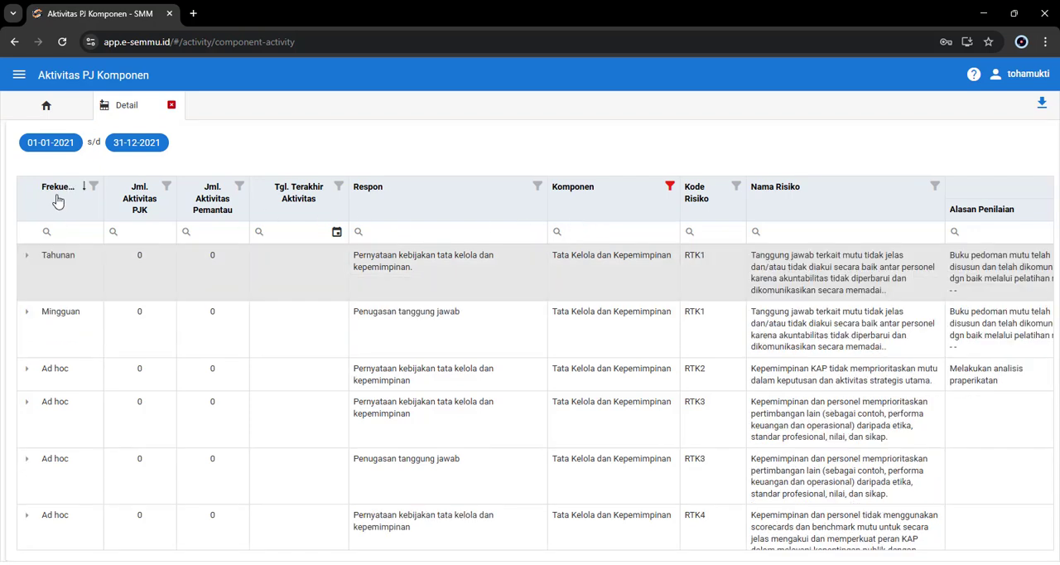
left_click(58, 201)
left_click(59, 202)
Step: Sort the rows by Respon in ascending and then descending order
left_click(378, 207)
left_click(417, 202)
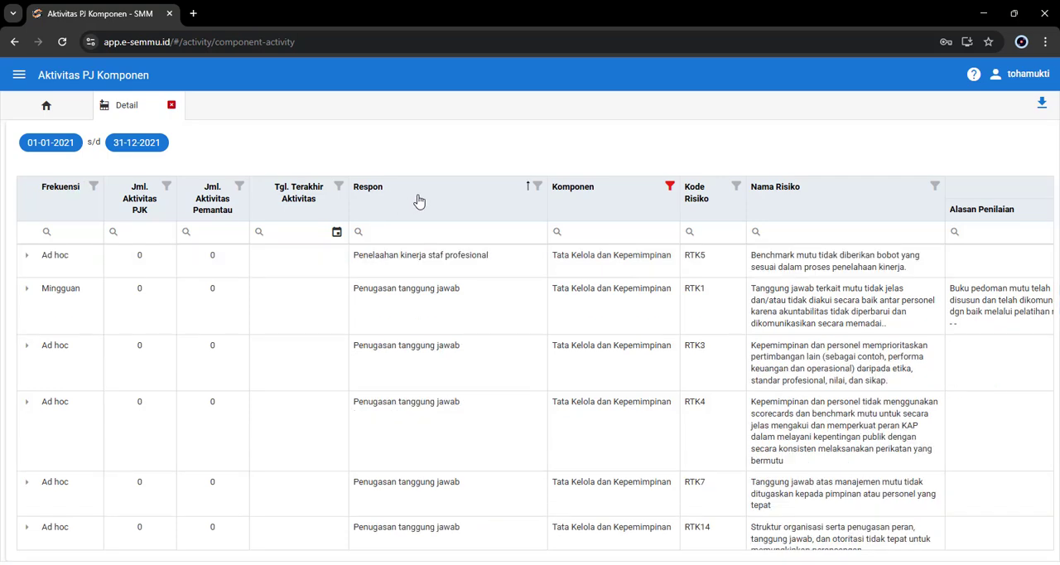
left_click(419, 200)
left_click(419, 200)
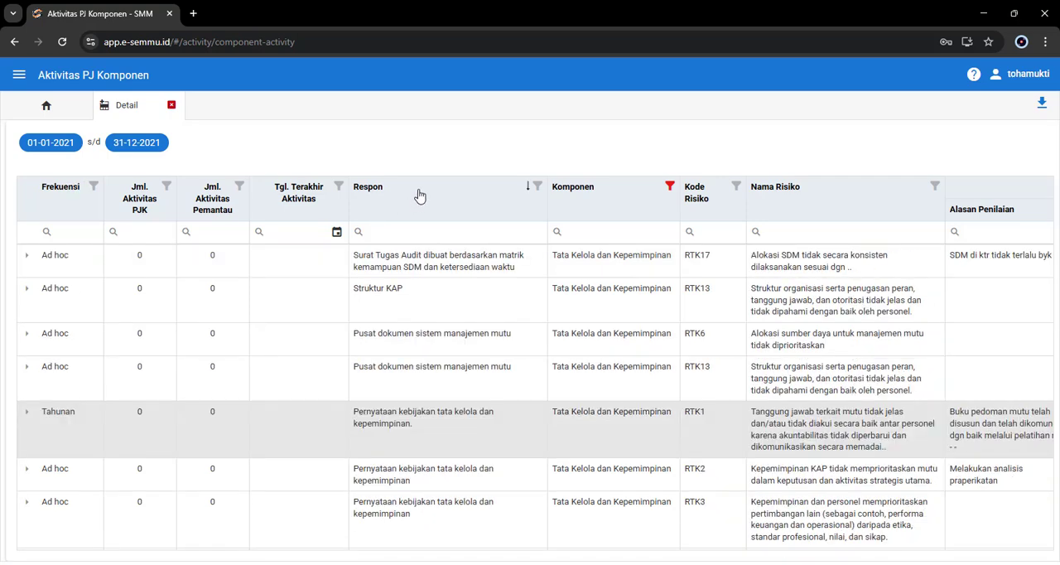
Step: Sort the rows by Frekuensi in descending order
left_click(62, 197)
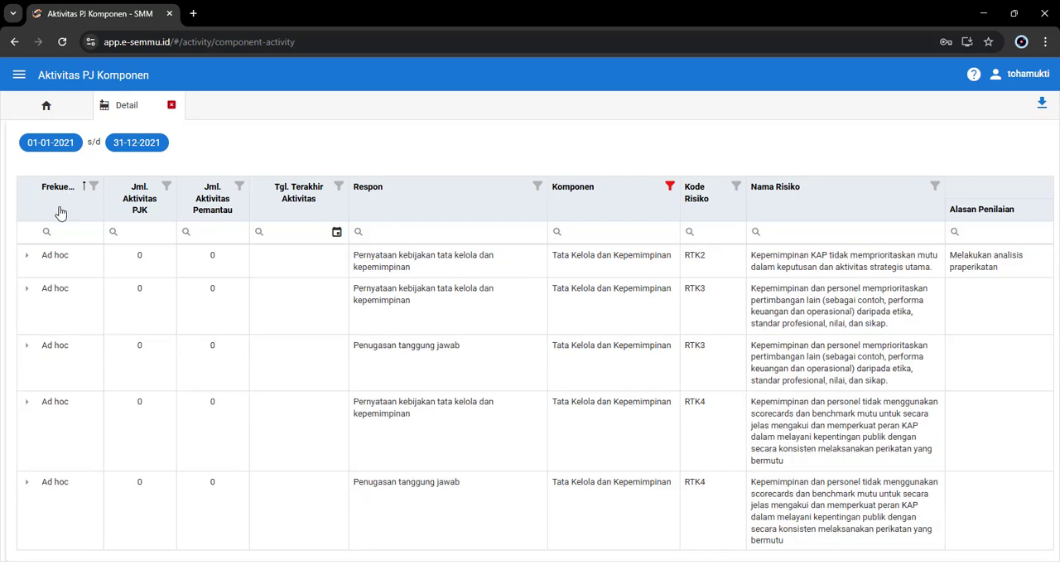
left_click(63, 207)
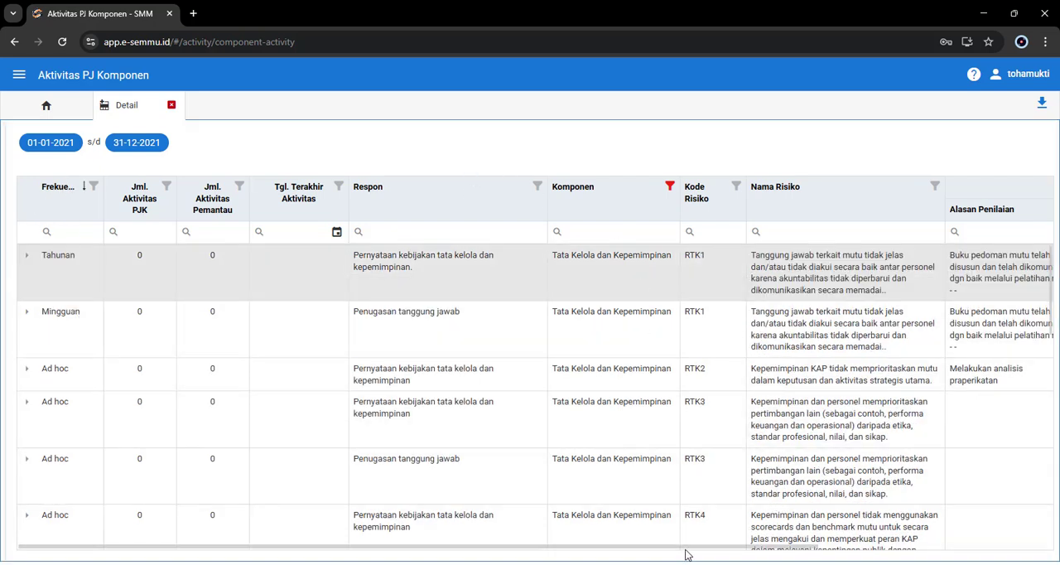
Step: Check which components are selected in the Komponen column filter and close it without changing the selection
mouse_move(686, 554)
left_mouse_down()
mouse_move(1003, 558)
mouse_move(686, 558)
left_mouse_up()
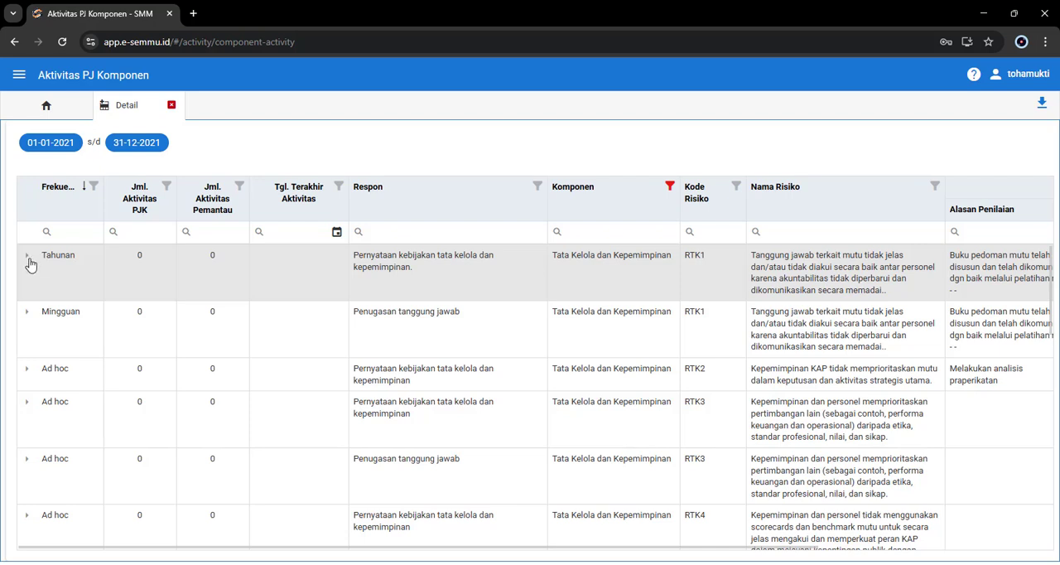
left_click(669, 187)
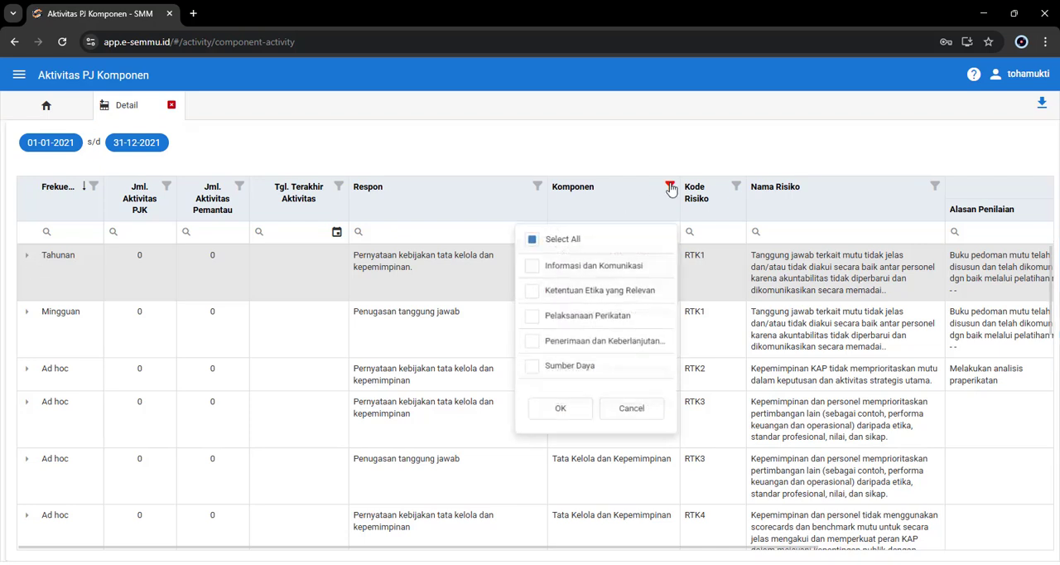
scroll(552, 370, "down", 1)
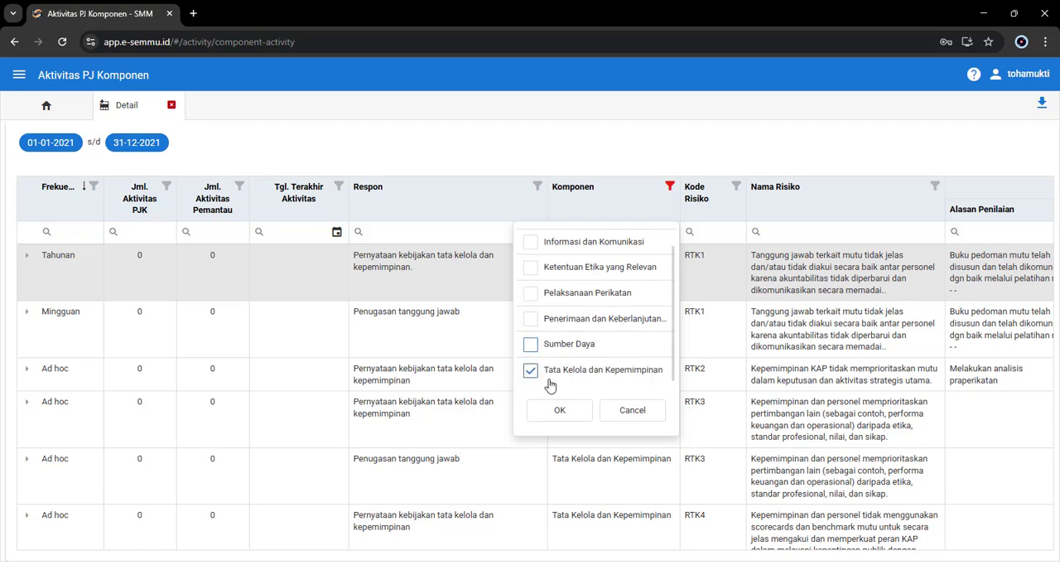
left_click(531, 149)
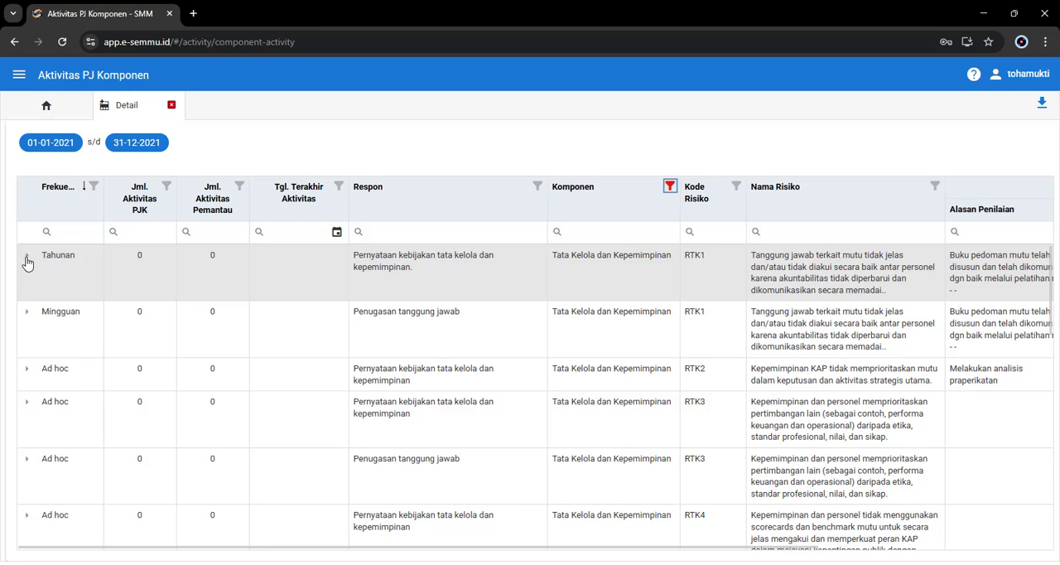
Step: Expand the Tahunan row for RTK1 and examine the available actions and full set of columns in its Aktivitas PJK table
left_click(26, 258)
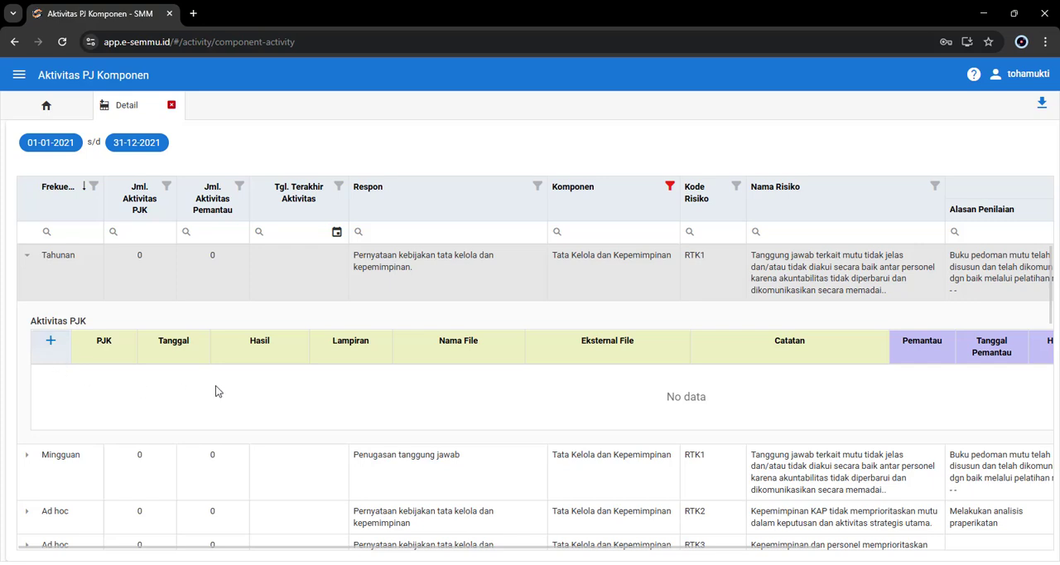
right_click(391, 393)
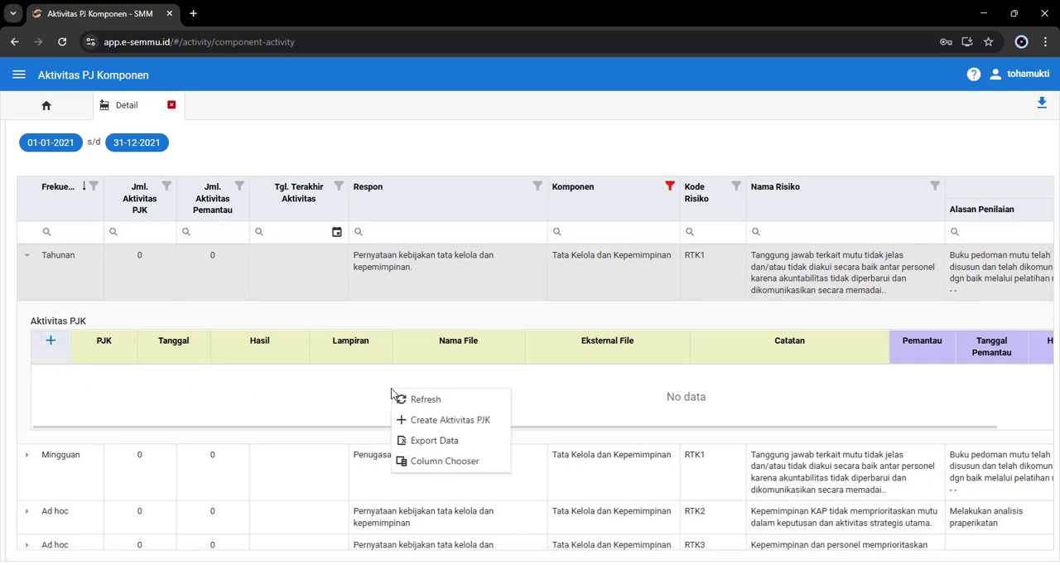
right_click(367, 313)
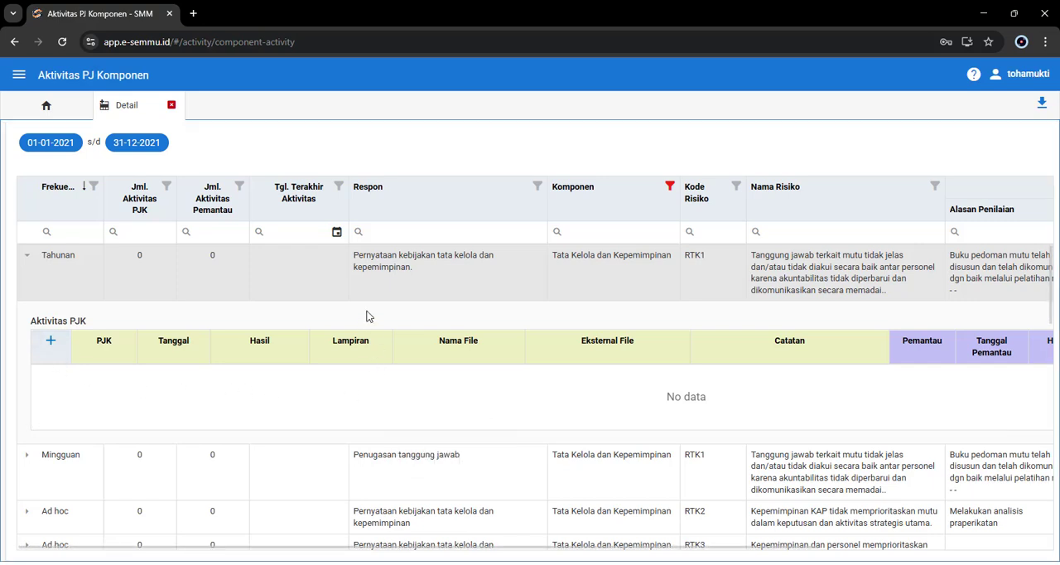
right_click(348, 395)
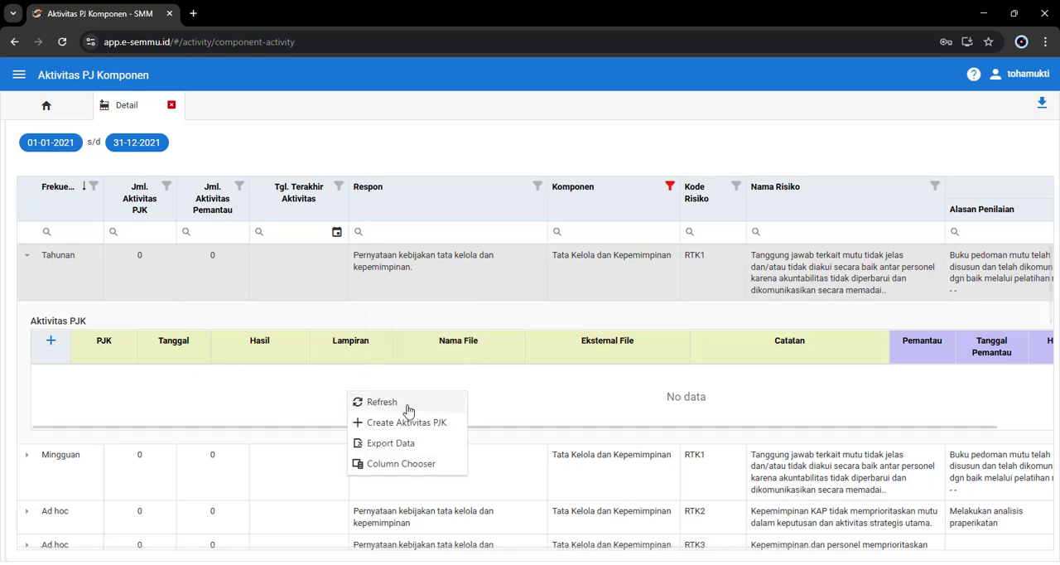
left_click_drag(512, 430, 781, 435)
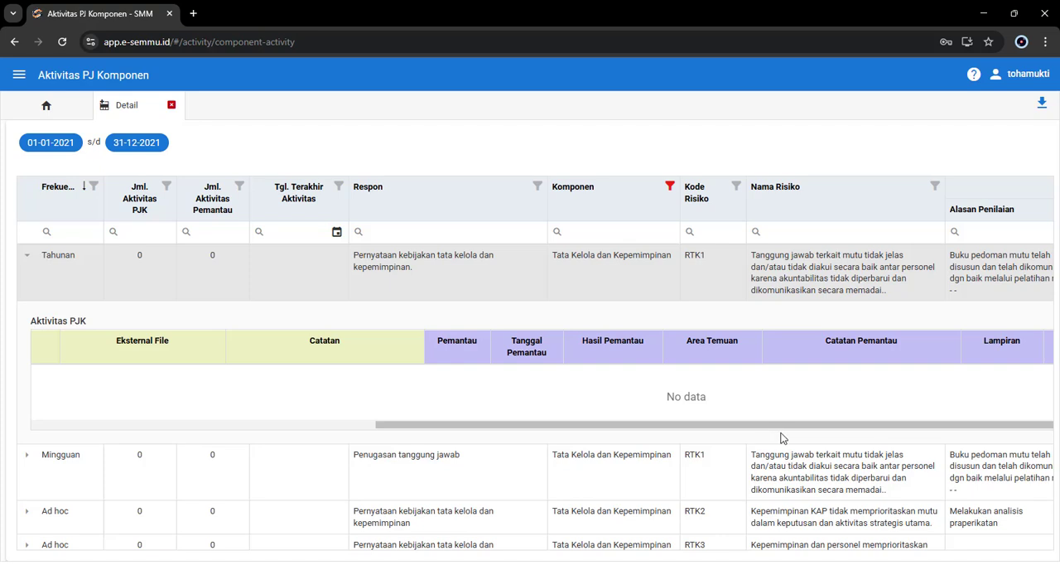
right_click(365, 394)
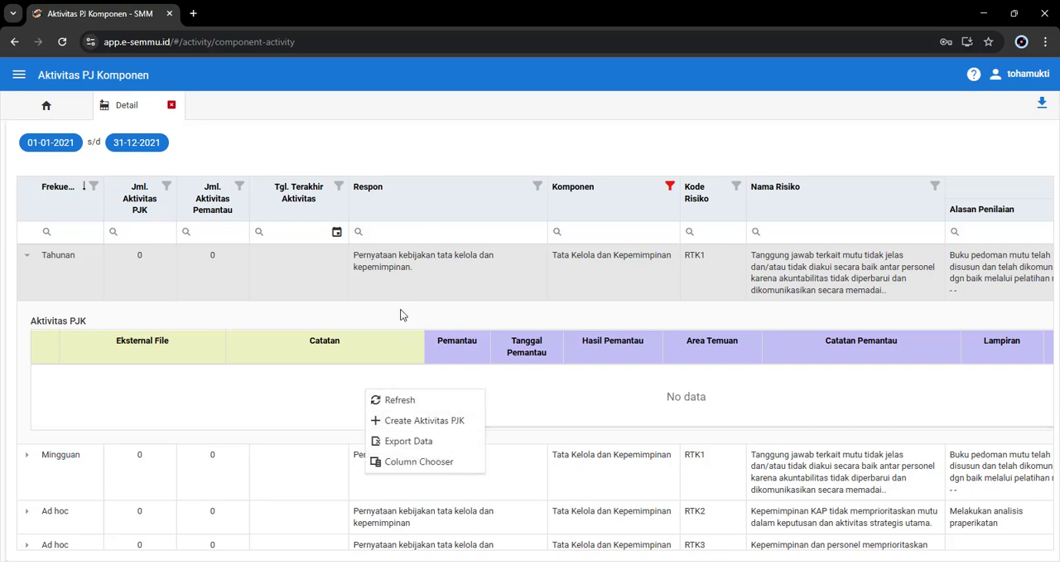
left_click(450, 404)
left_click_drag(469, 424, 107, 434)
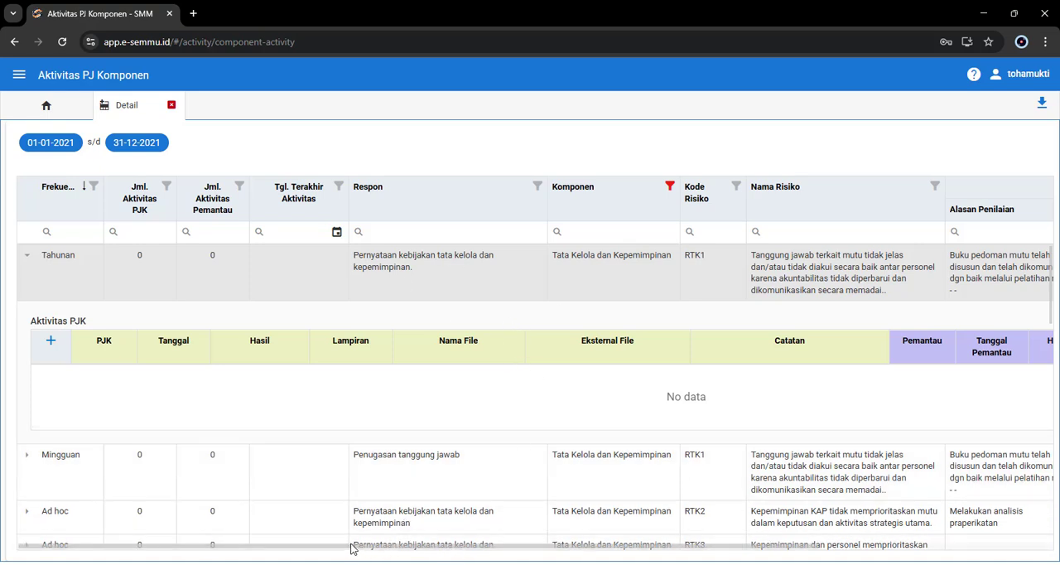
Step: Examine the main grid's columns from Frekuensi through Nilai Risiko alongside the expanded Aktivitas PJK table
left_click_drag(350, 548, 513, 548)
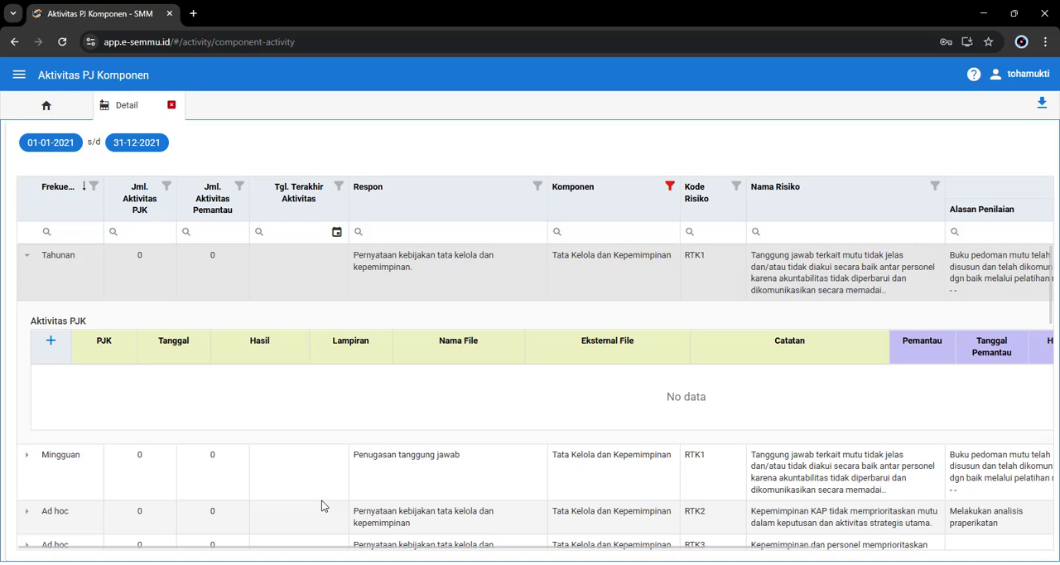
scroll(323, 514, "right", 3)
scroll(357, 534, "right", 4)
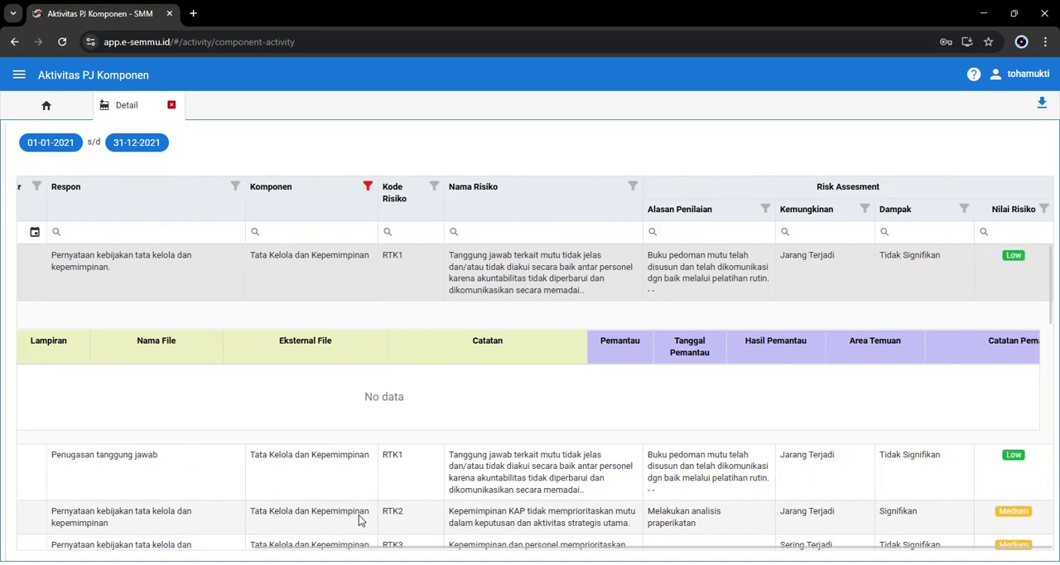
scroll(359, 519, "left", 4)
scroll(356, 514, "right", 3)
scroll(355, 510, "left", 3)
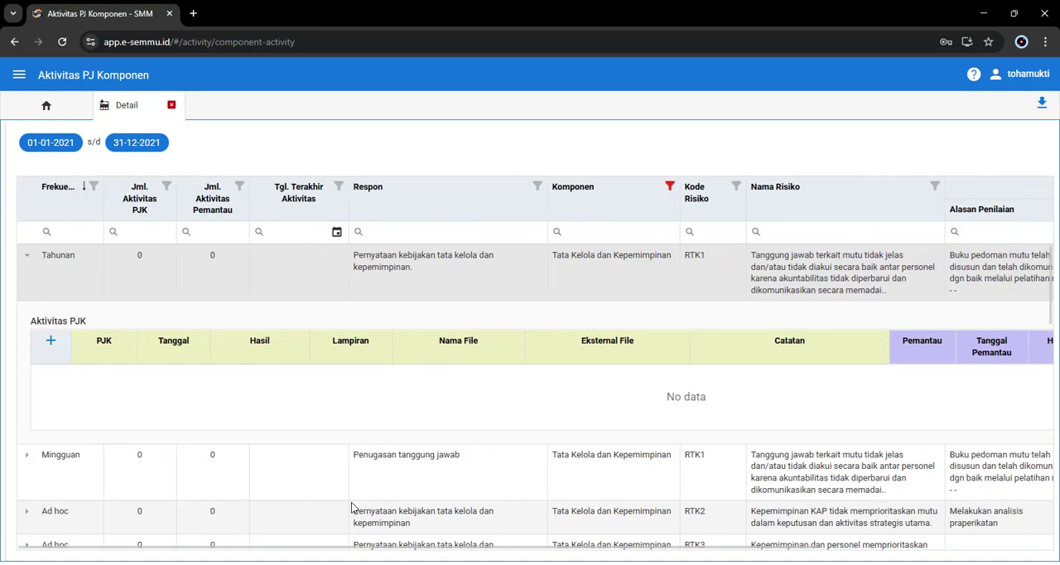
scroll(351, 505, "right", 3)
scroll(351, 503, "left", 3)
scroll(351, 503, "right", 3)
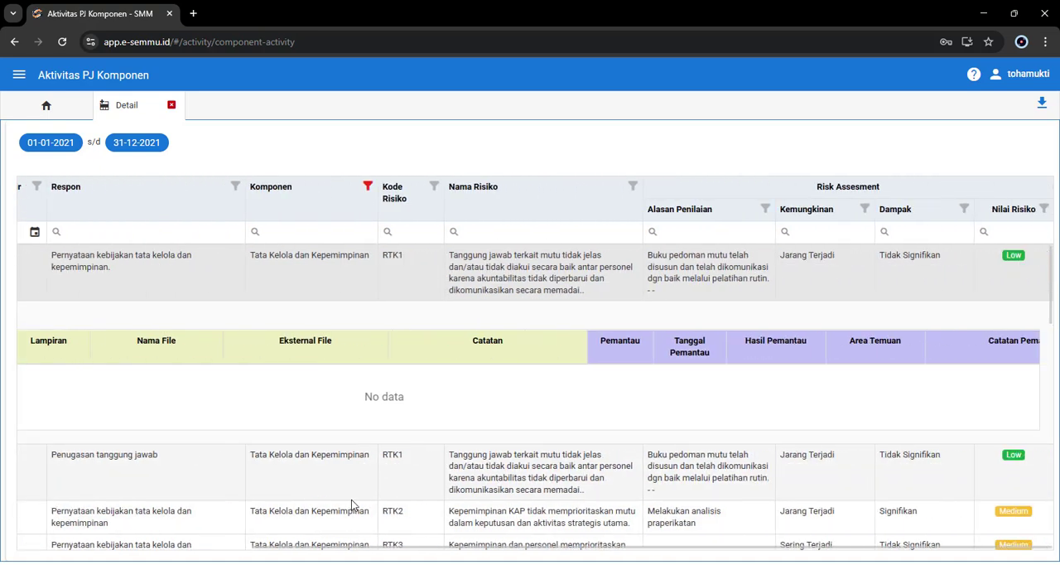
scroll(351, 499, "left", 3)
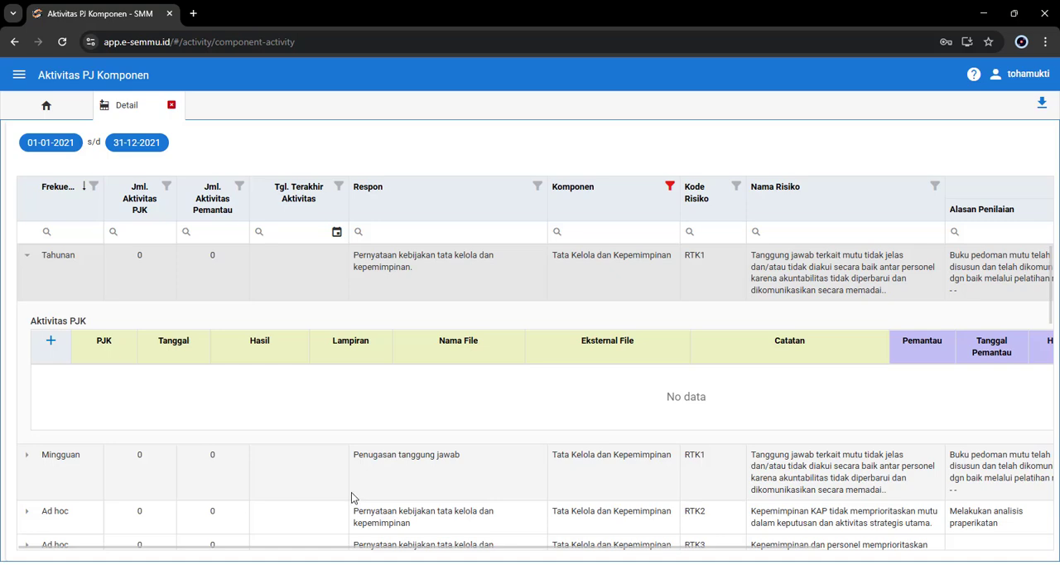
scroll(351, 495, "right", 3)
scroll(351, 497, "left", 2)
scroll(351, 497, "right", 2)
scroll(351, 497, "left", 3)
scroll(352, 496, "right", 3)
scroll(351, 497, "left", 3)
scroll(351, 497, "right", 3)
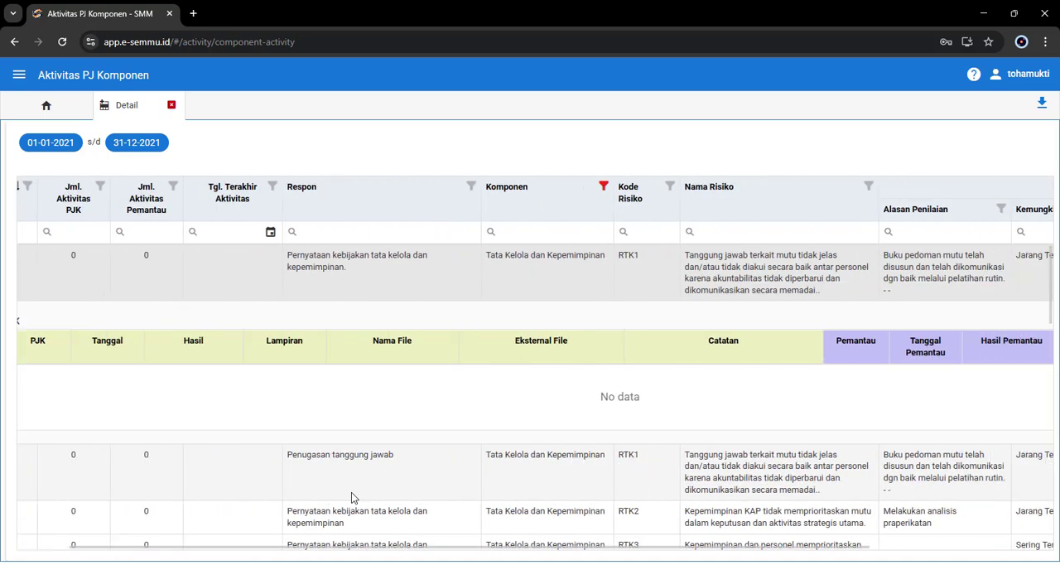
scroll(351, 496, "left", 2)
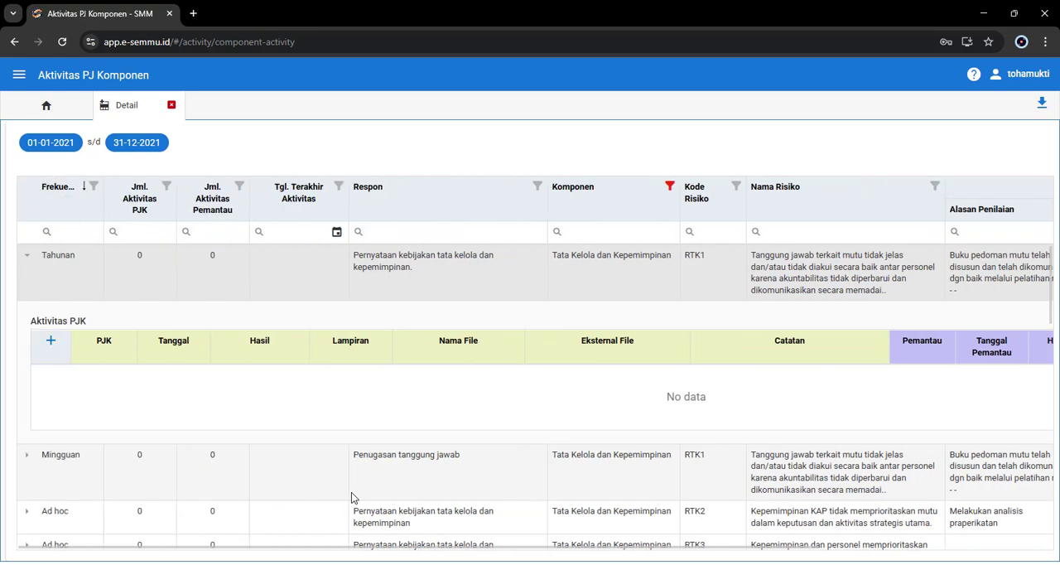
scroll(351, 496, "right", 3)
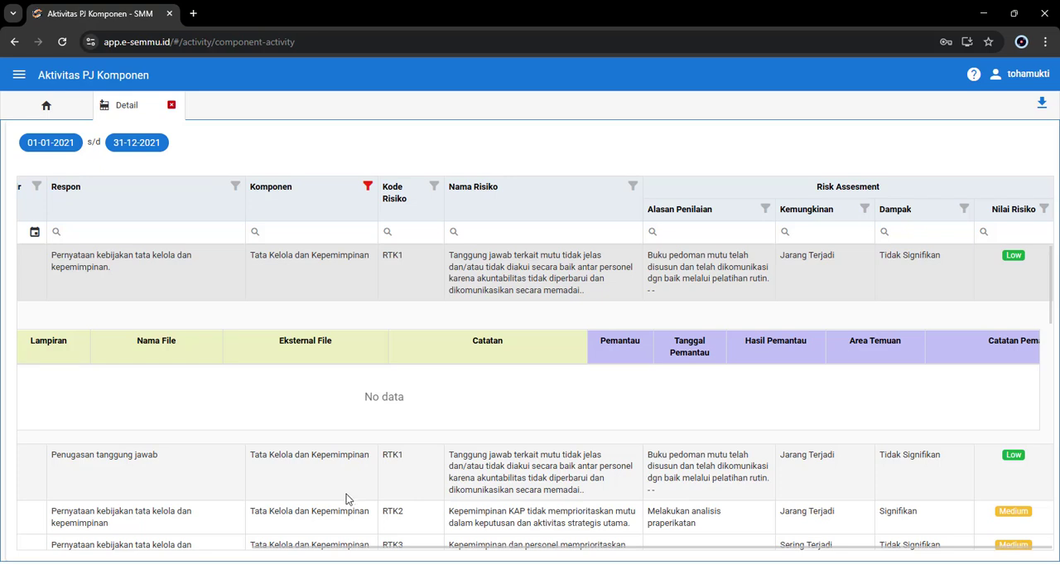
scroll(346, 493, "left", 4)
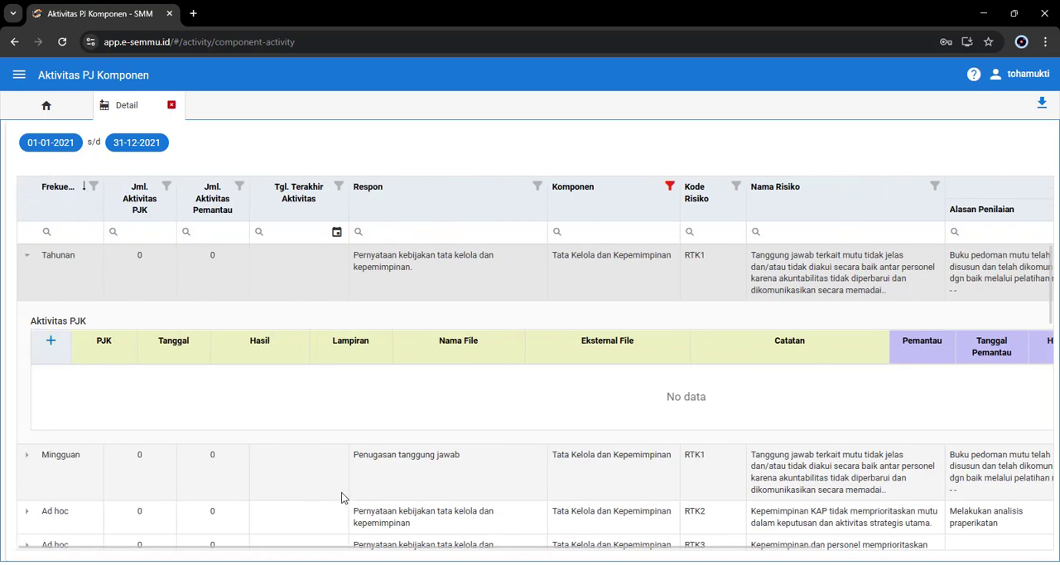
scroll(341, 492, "right", 2)
scroll(339, 488, "right", 1)
scroll(340, 485, "left", 3)
scroll(339, 485, "right", 3)
scroll(339, 483, "left", 3)
scroll(341, 476, "left", 4)
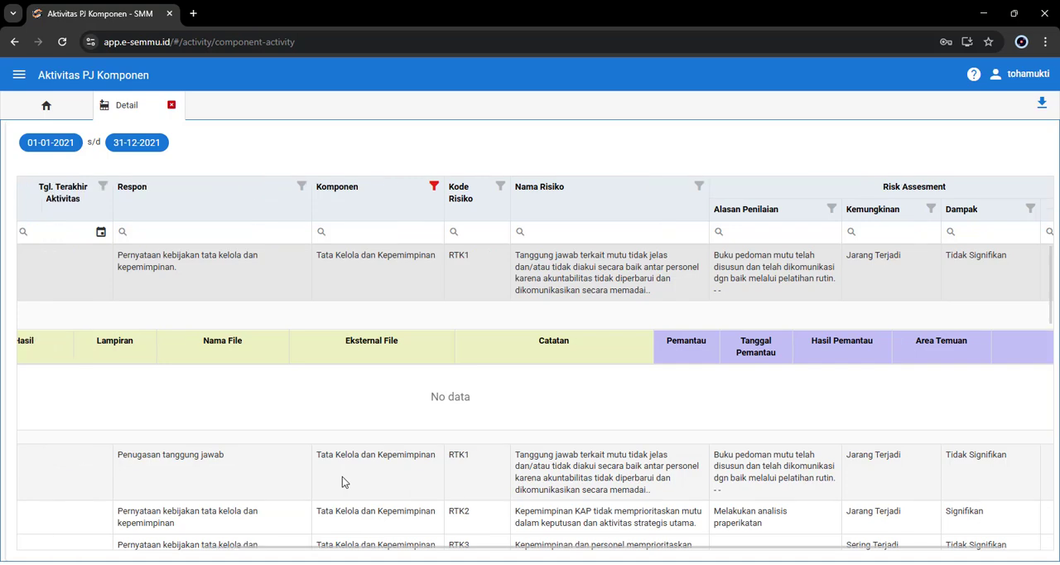
scroll(342, 476, "right", 4)
scroll(342, 477, "left", 4)
scroll(342, 476, "right", 4)
scroll(343, 480, "left", 4)
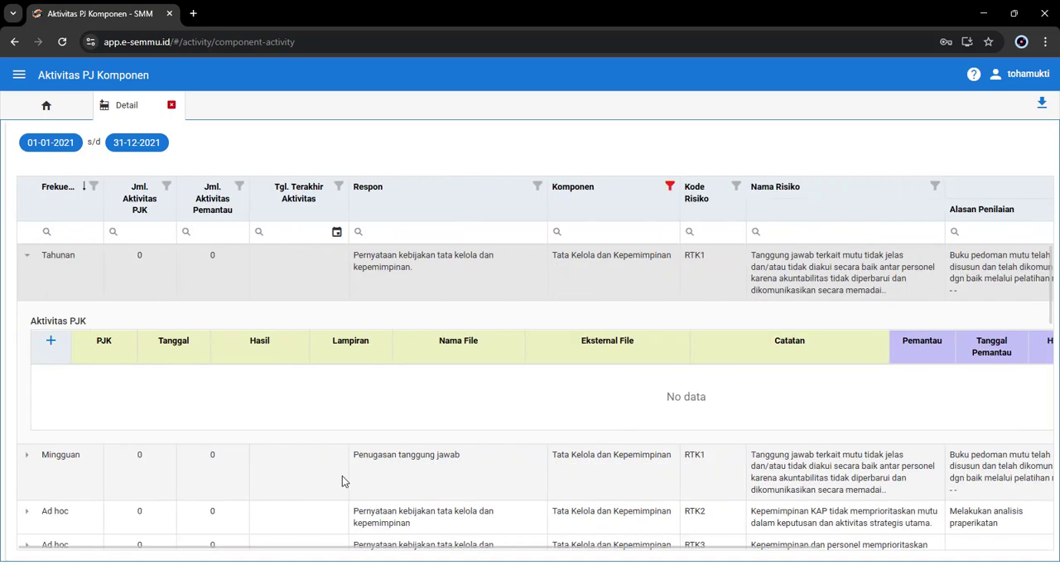
scroll(342, 477, "right", 4)
scroll(342, 476, "left", 4)
scroll(342, 476, "right", 4)
scroll(343, 480, "left", 4)
scroll(343, 480, "right", 2)
scroll(343, 480, "left", 2)
scroll(442, 497, "right", 4)
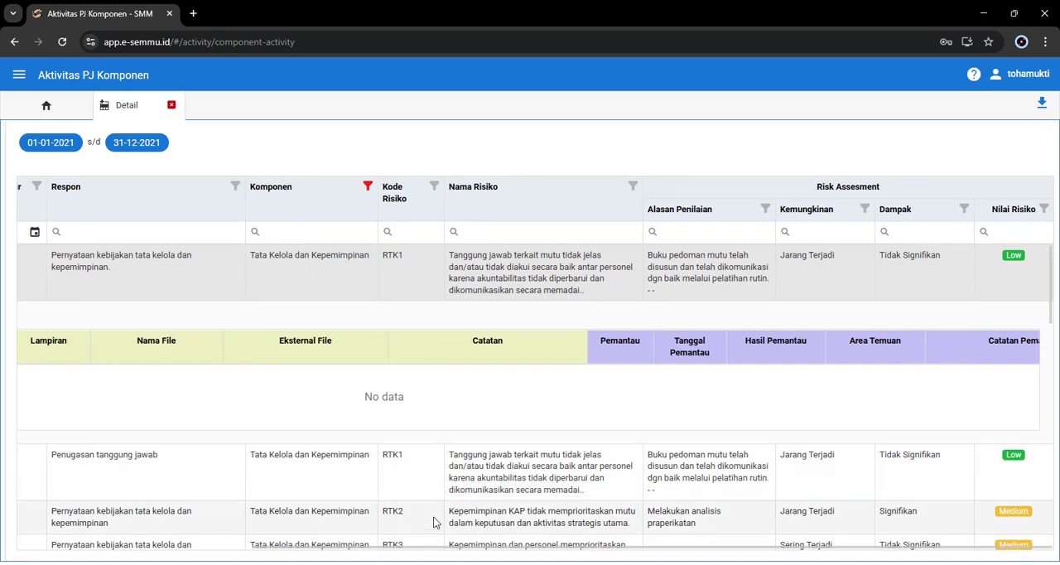
scroll(443, 497, "left", 3)
scroll(455, 540, "right", 3)
scroll(455, 540, "left", 3)
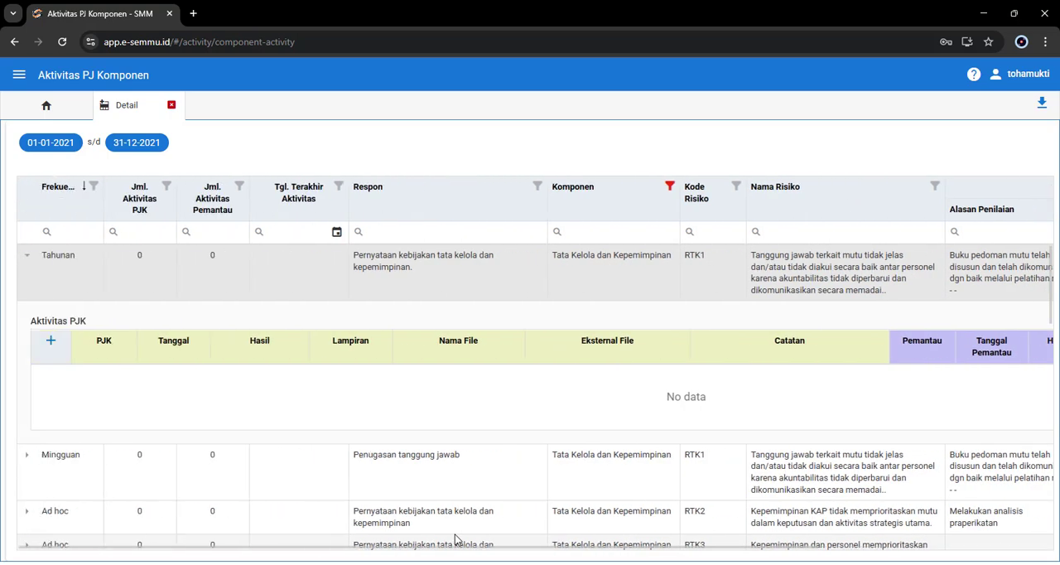
scroll(455, 540, "right", 3)
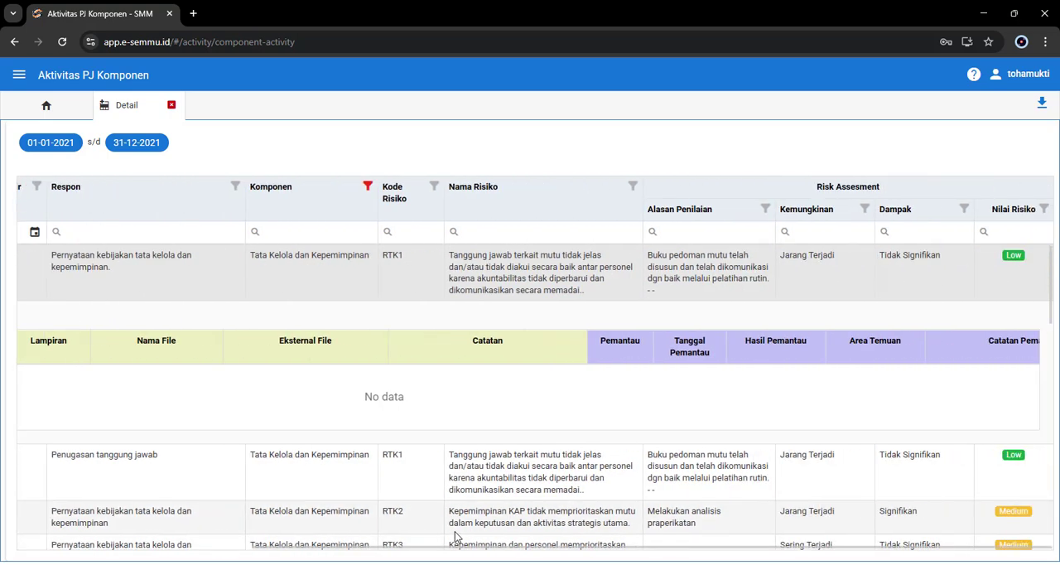
scroll(455, 538, "left", 3)
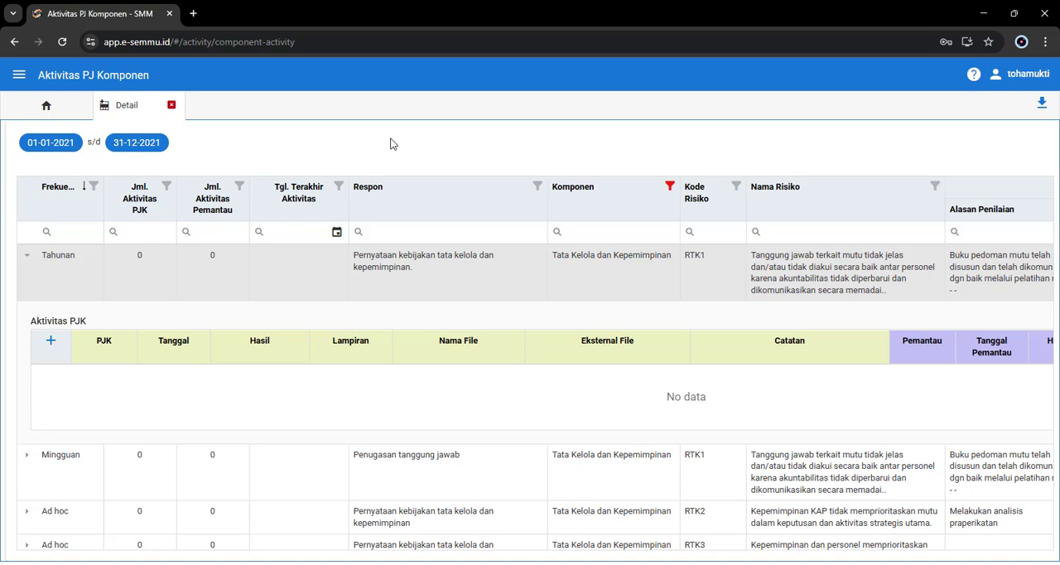
scroll(386, 226, "right", 3)
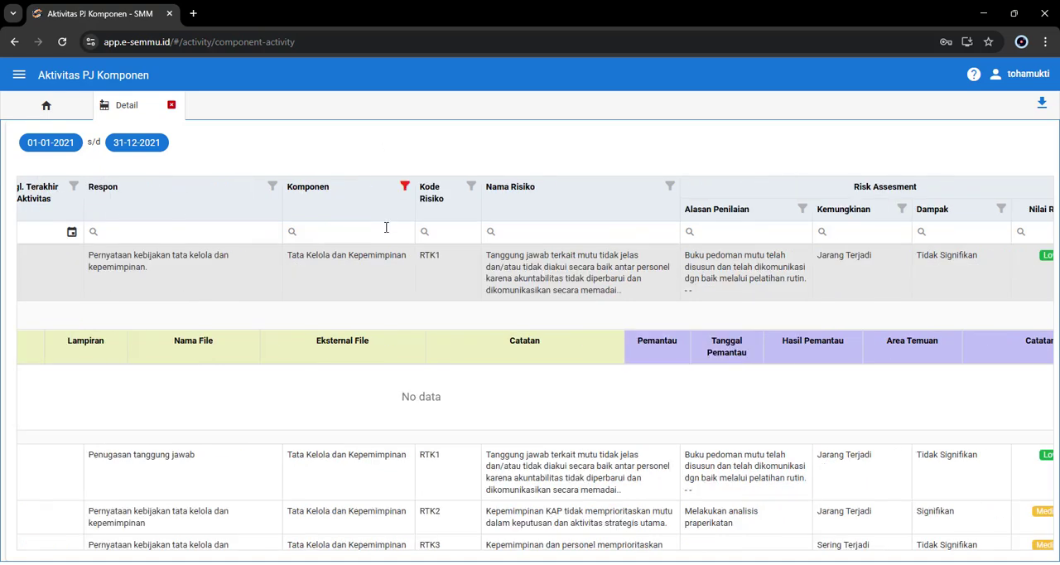
scroll(356, 356, "left", 3)
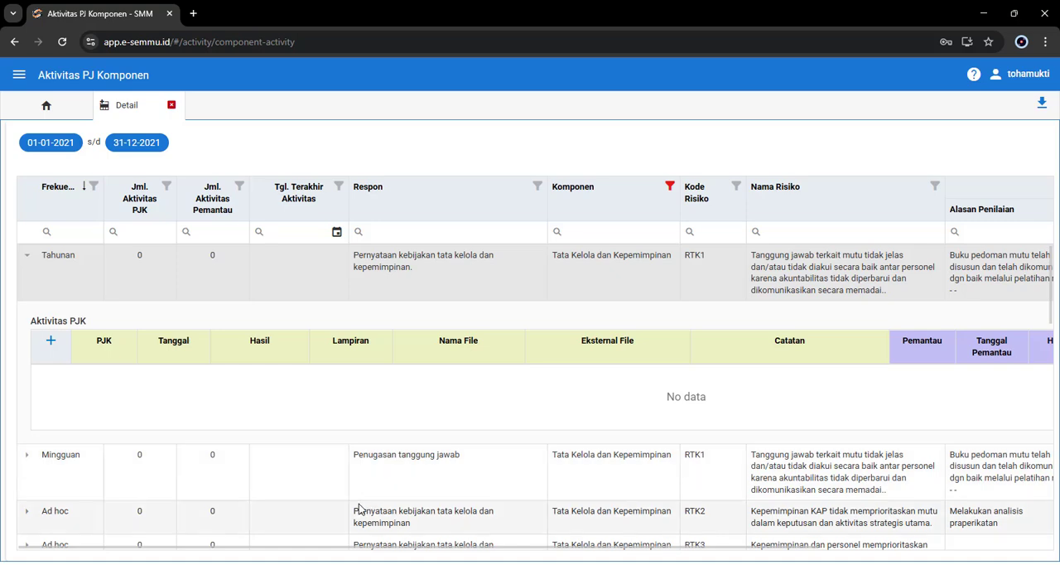
scroll(359, 508, "right", 3)
scroll(359, 509, "left", 3)
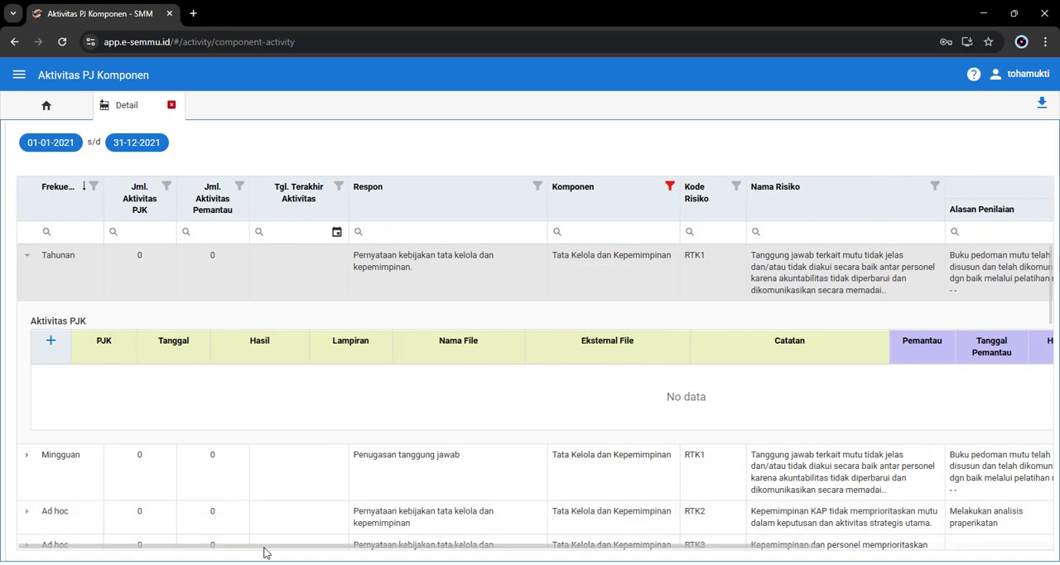
scroll(356, 501, "right", 4)
scroll(349, 492, "left", 4)
scroll(362, 485, "right", 4)
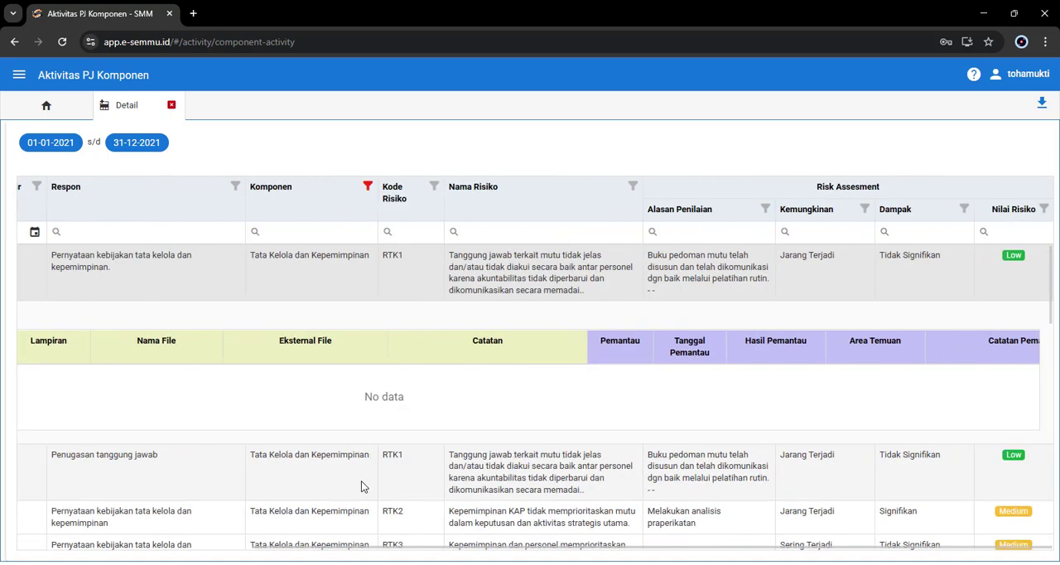
scroll(362, 486, "left", 4)
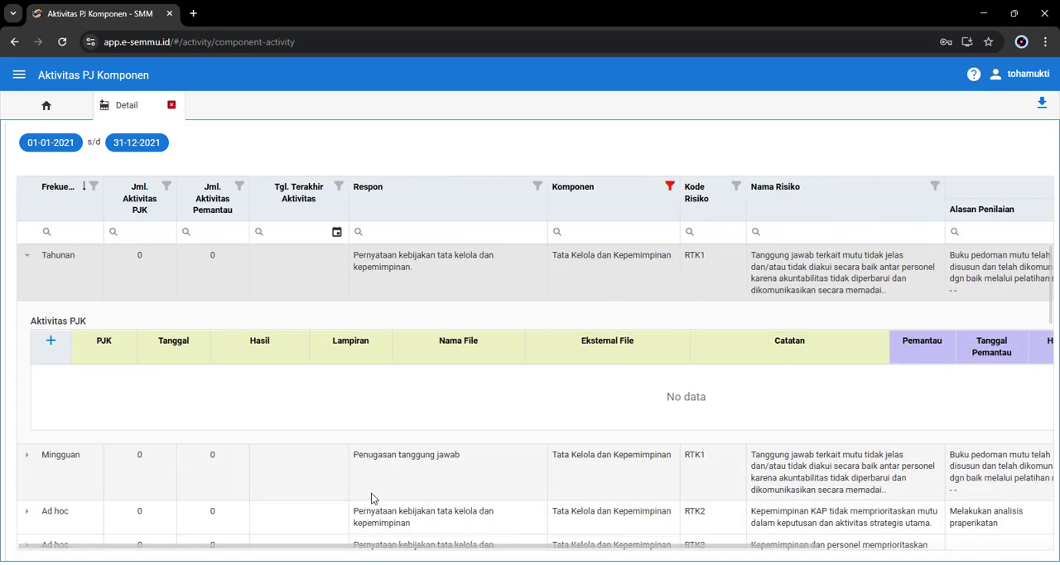
scroll(372, 489, "right", 4)
scroll(372, 493, "left", 4)
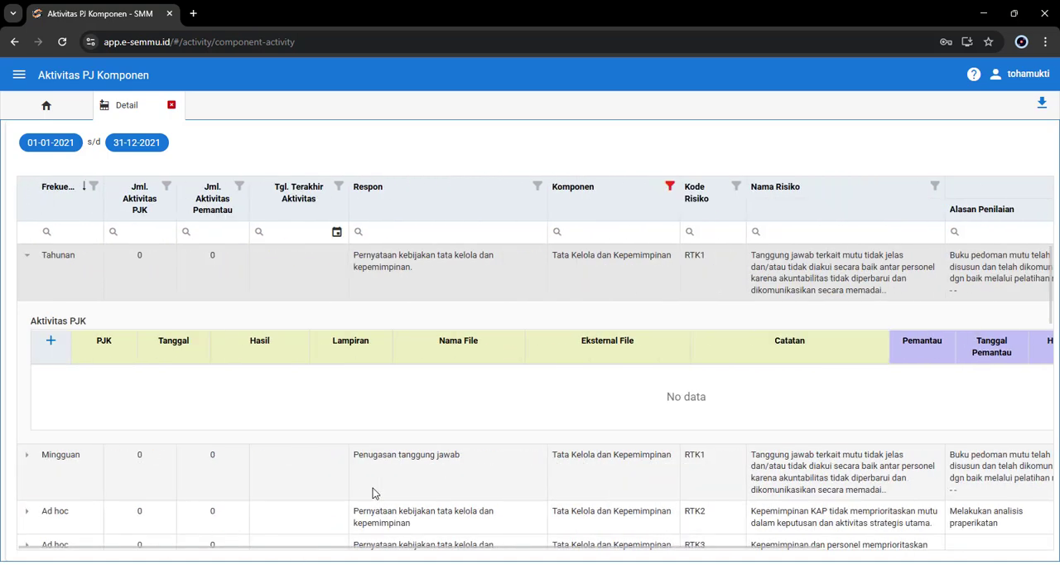
scroll(372, 492, "right", 4)
scroll(374, 488, "left", 4)
scroll(377, 488, "right", 4)
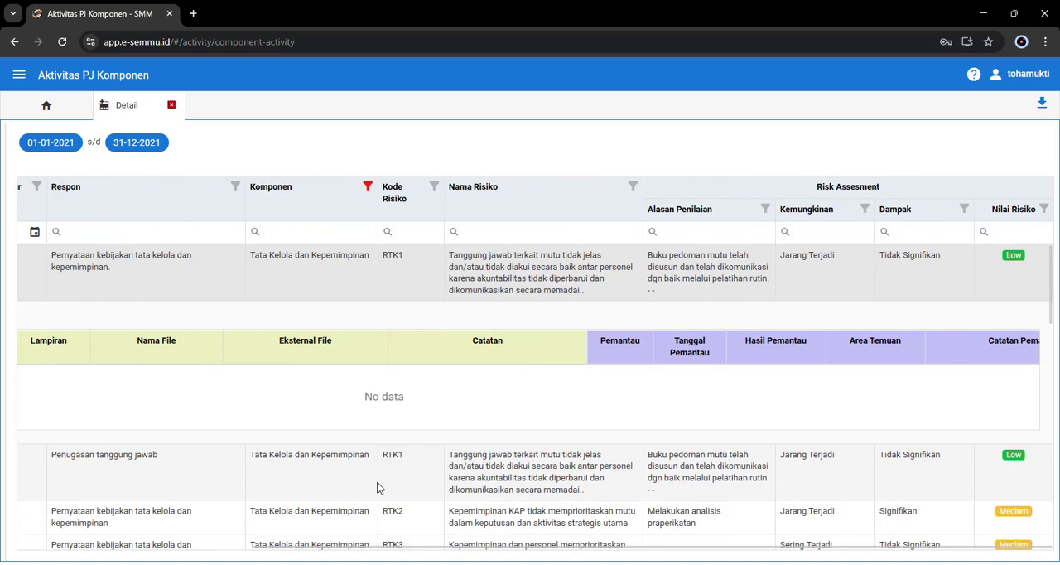
scroll(376, 488, "left", 4)
scroll(377, 488, "right", 4)
scroll(377, 488, "left", 4)
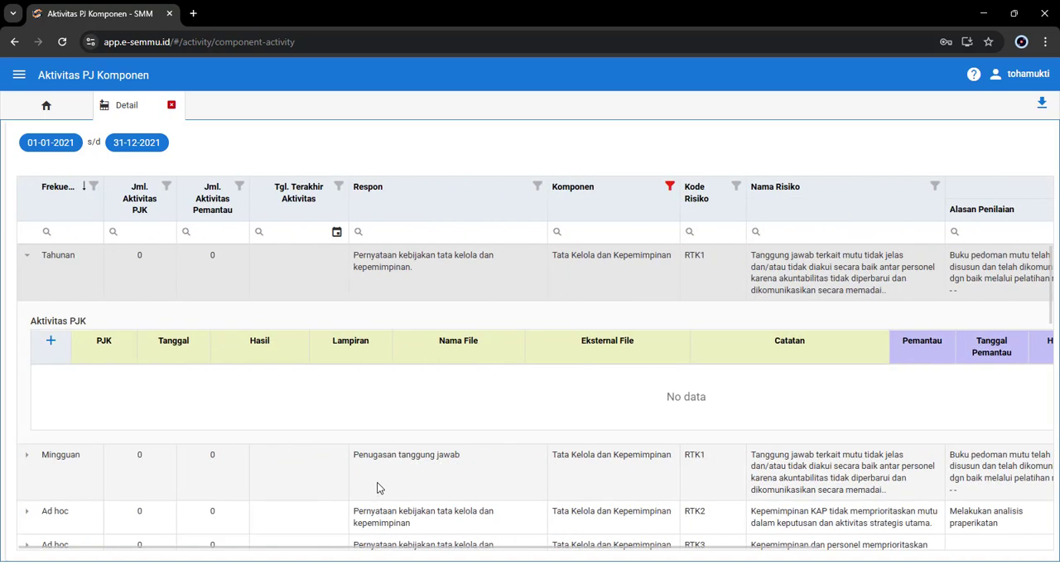
scroll(376, 482, "right", 2)
scroll(377, 482, "left", 2)
scroll(377, 481, "right", 1)
scroll(380, 485, "left", 1)
scroll(380, 485, "right", 2)
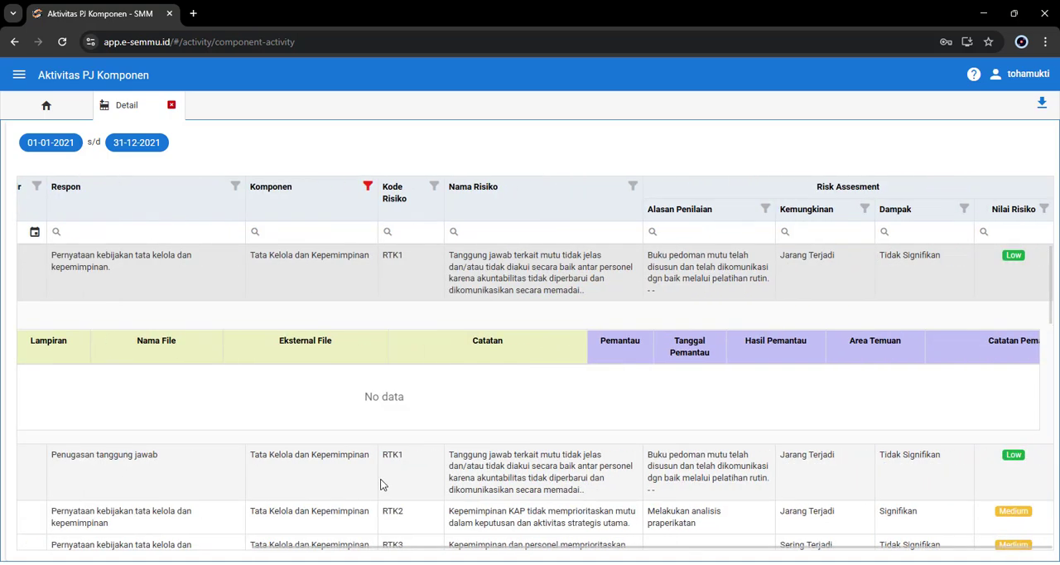
Step: Collapse the Tahunan row for RTK1 and highlight its Respon text
scroll(380, 485, "left", 2)
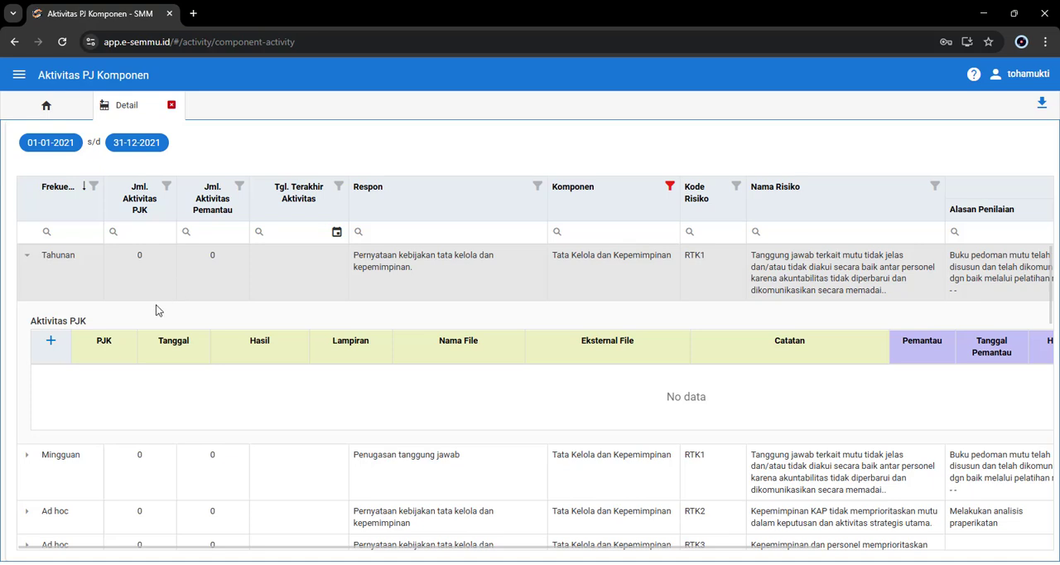
left_click(26, 256)
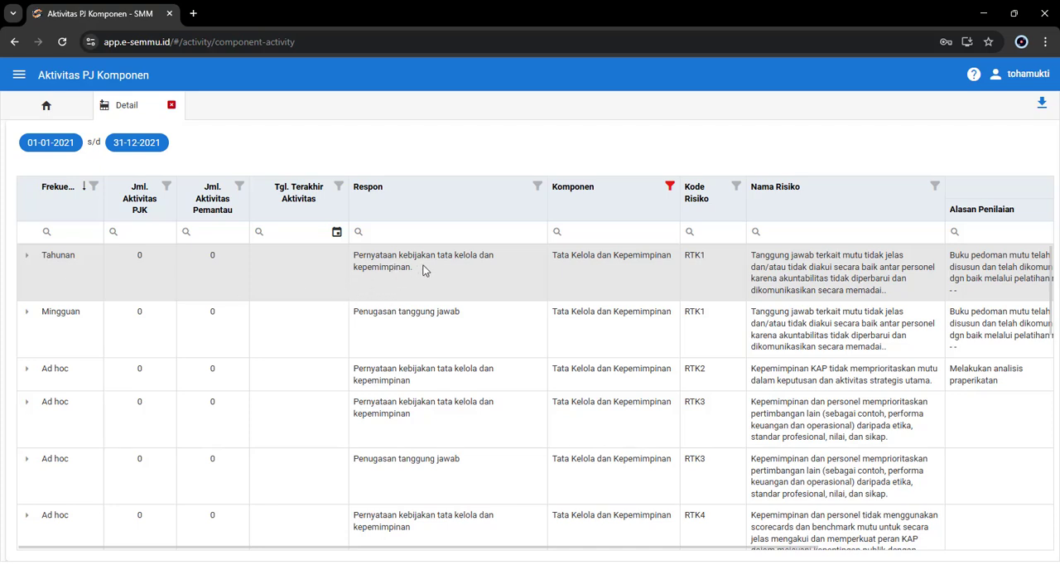
left_click_drag(428, 270, 354, 258)
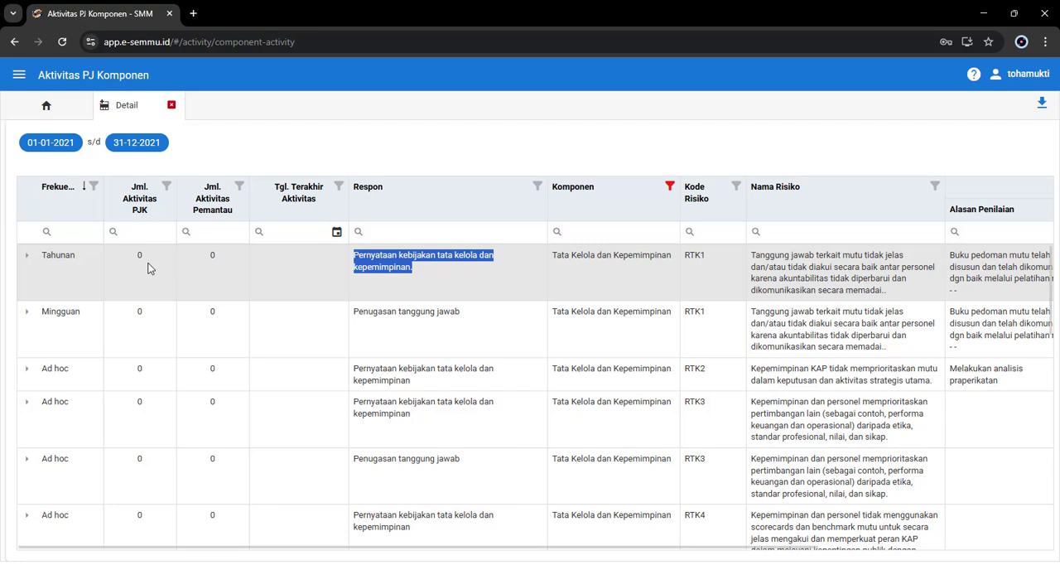
Step: Start a new Aktivitas PJK entry for the Tahunan RTK1 row and set its Hasil to Dikerjakan
left_click(27, 262)
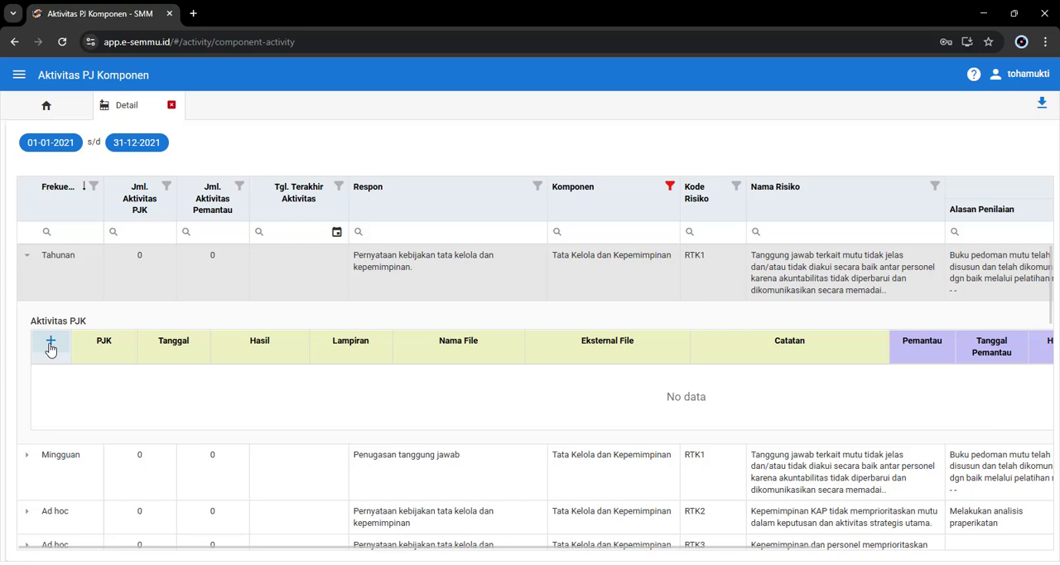
right_click(153, 387)
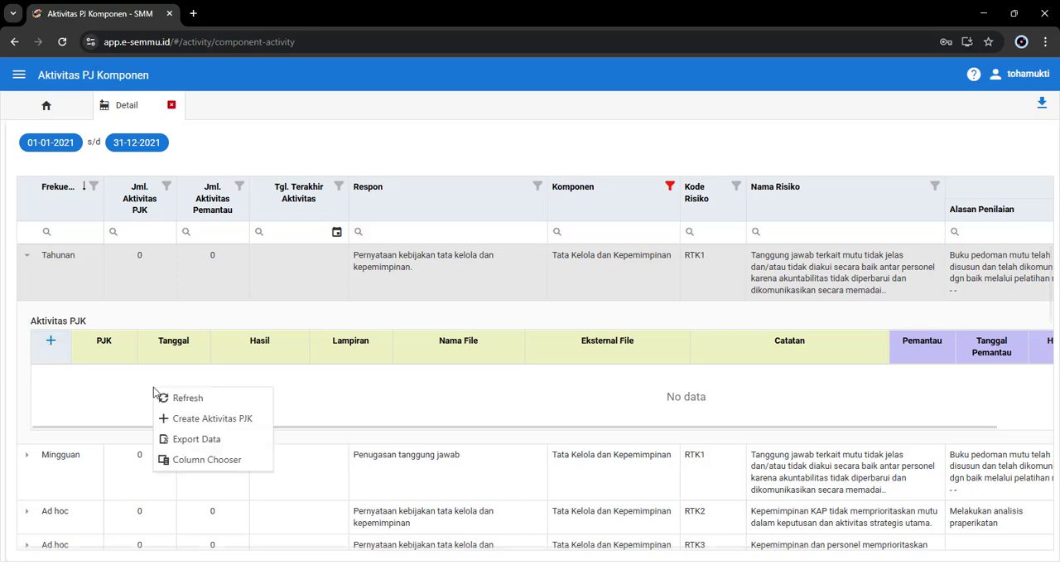
left_click(210, 423)
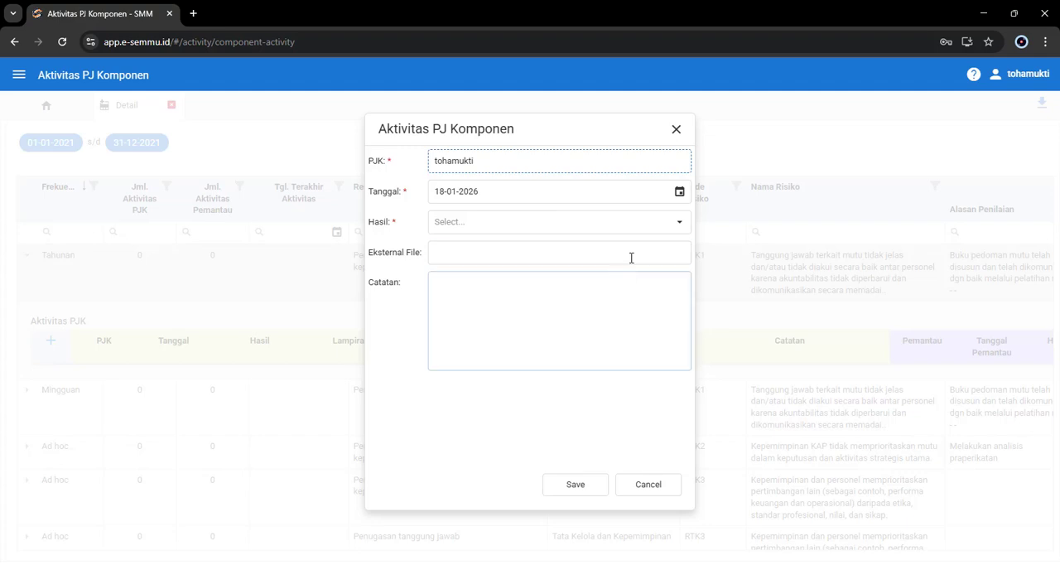
left_click_drag(524, 164, 412, 170)
left_click(547, 162)
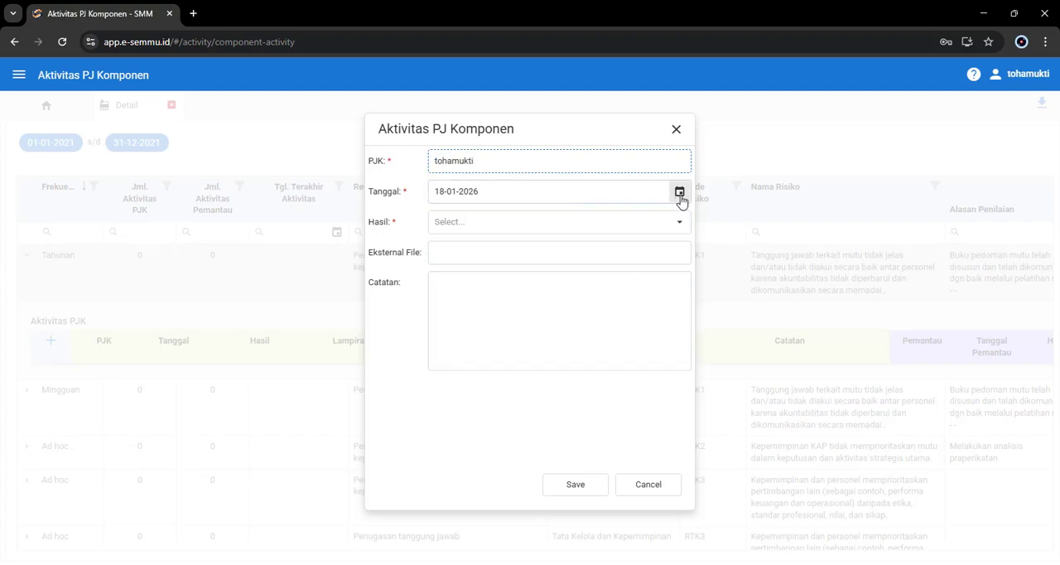
left_click(679, 223)
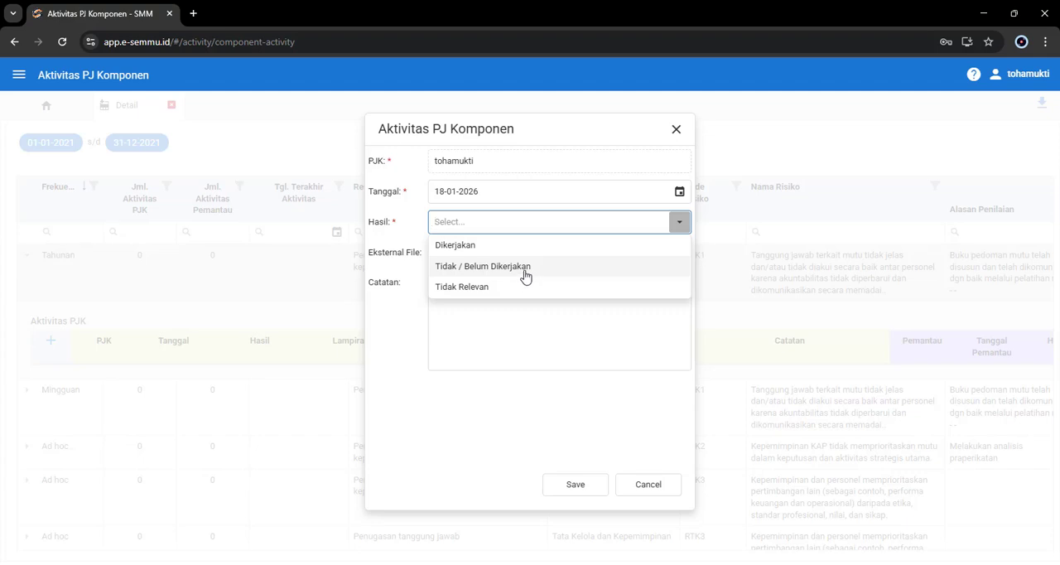
left_click(473, 247)
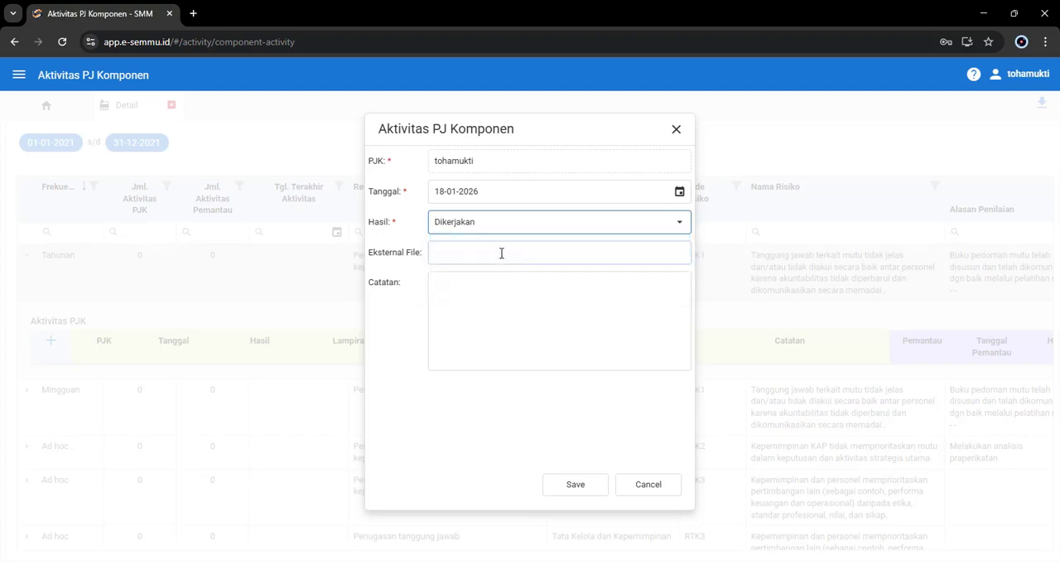
Step: Paste the Google Drive folder sharing link as the entry's Eksternal File
left_click(502, 252)
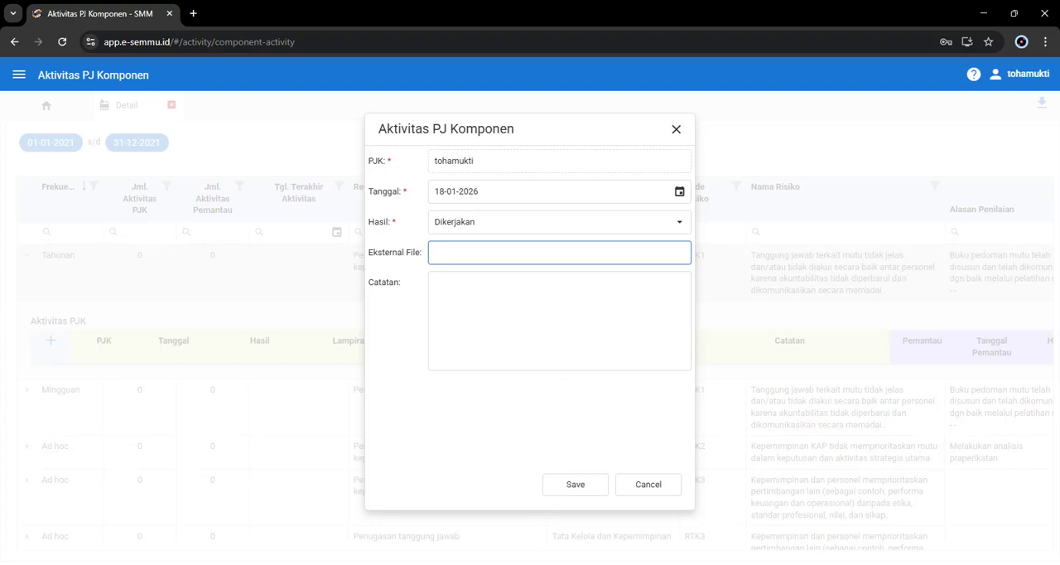
mouse_move(479, 563)
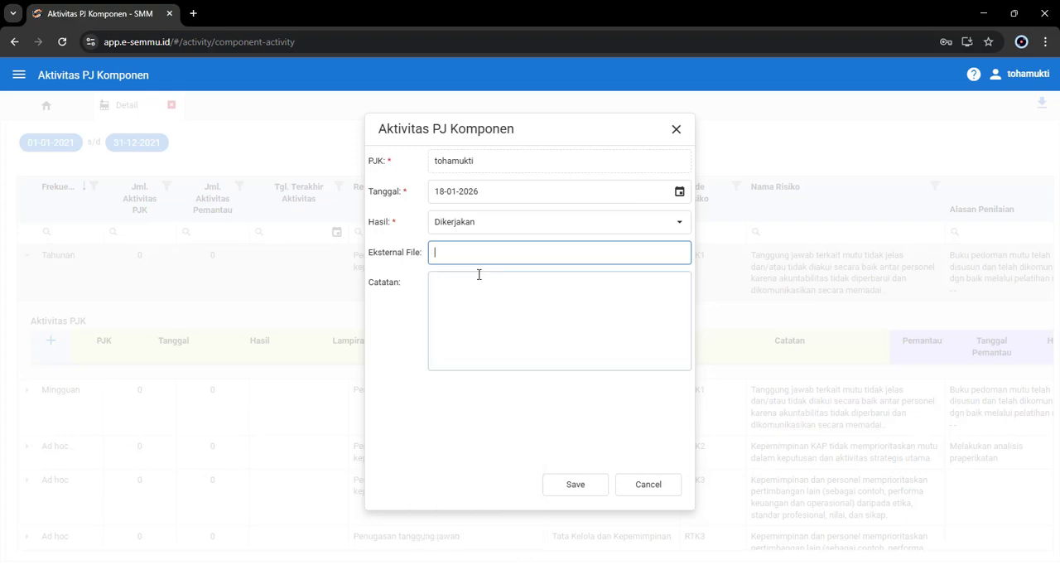
key("ctrl+v")
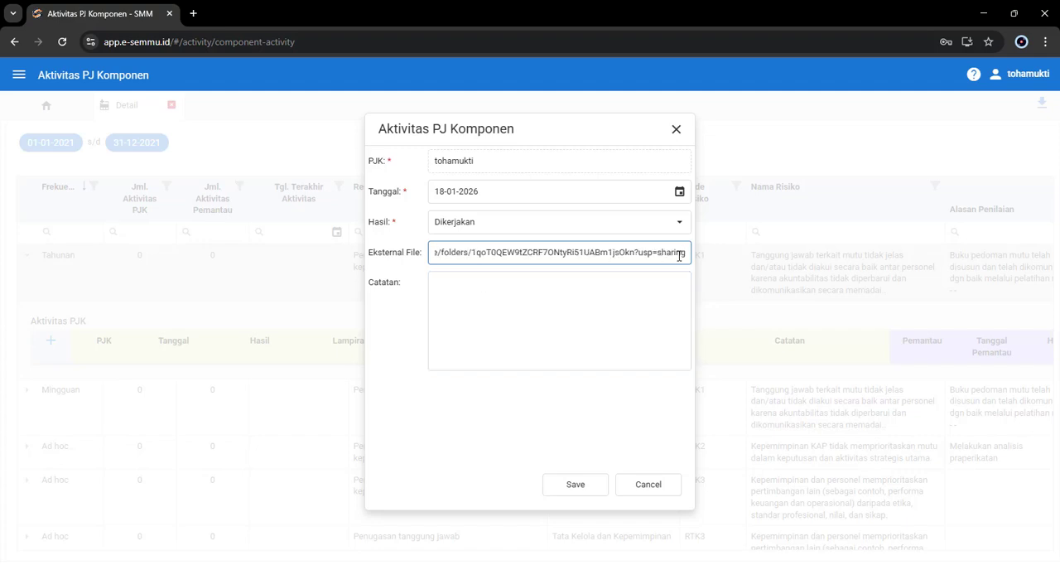
left_click_drag(660, 251, 361, 260)
left_click(466, 277)
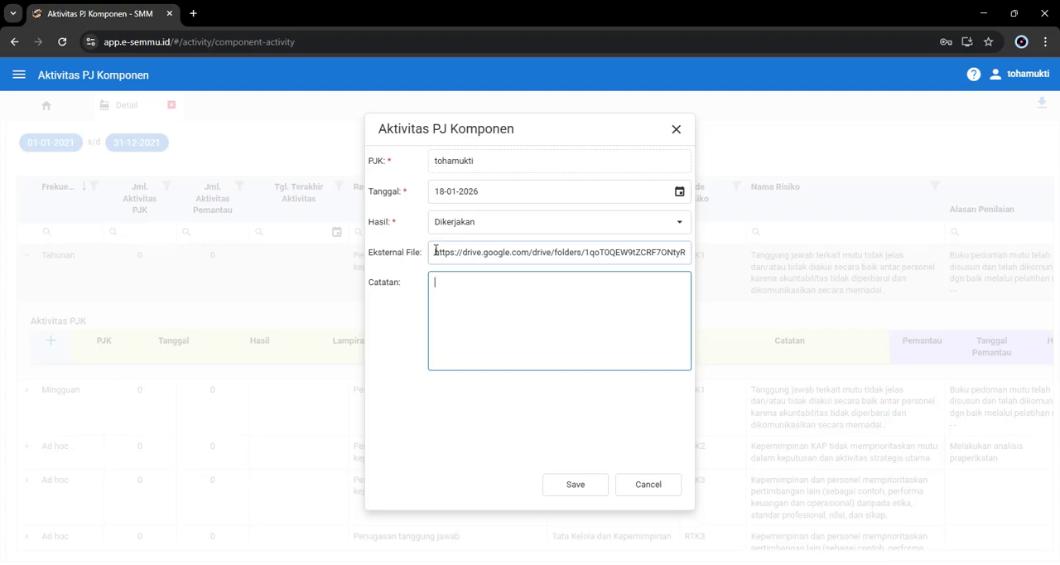
left_click_drag(435, 252, 402, 256)
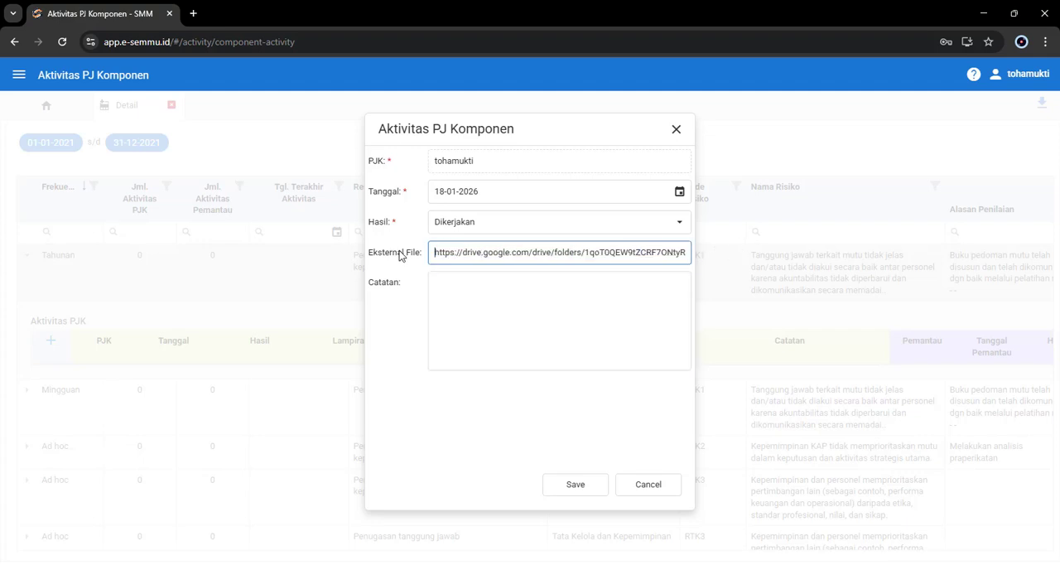
left_click(529, 307)
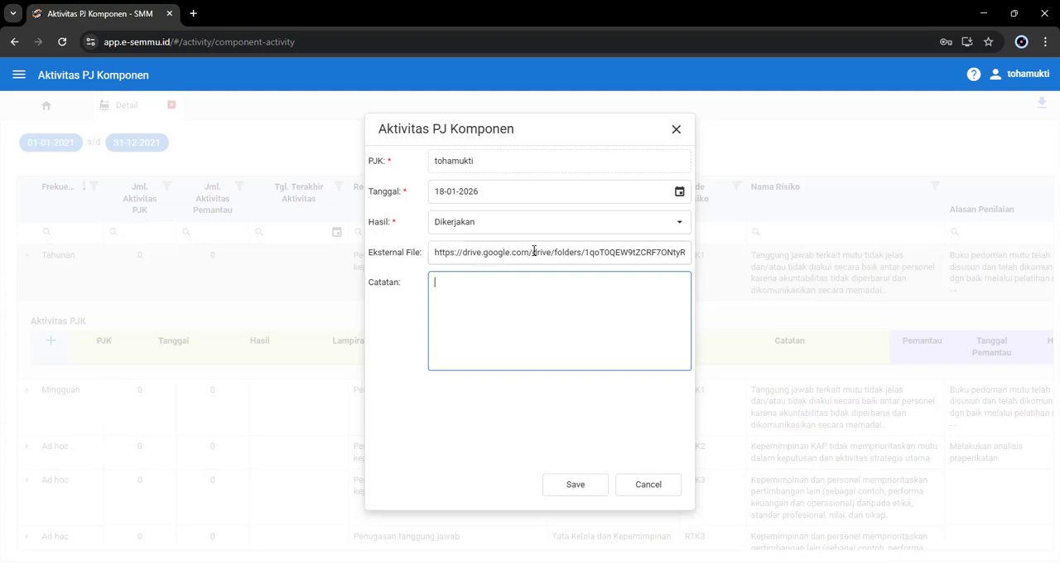
left_click_drag(534, 251, 398, 260)
left_click(503, 252)
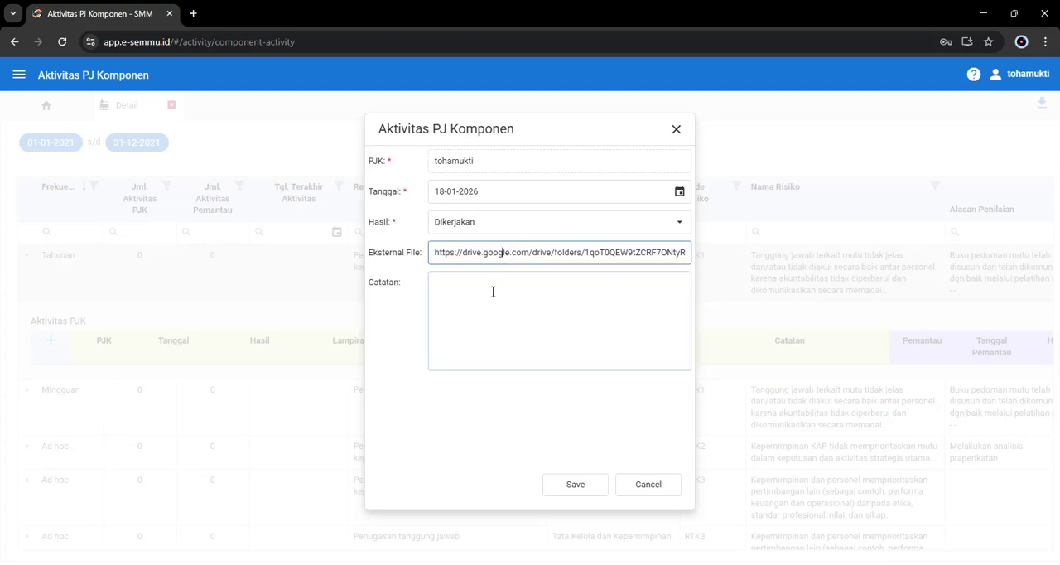
Step: Enter "Sudah dikerjakan OK" as the Catatan and save the activity entry
left_click(492, 291)
type("Suda")
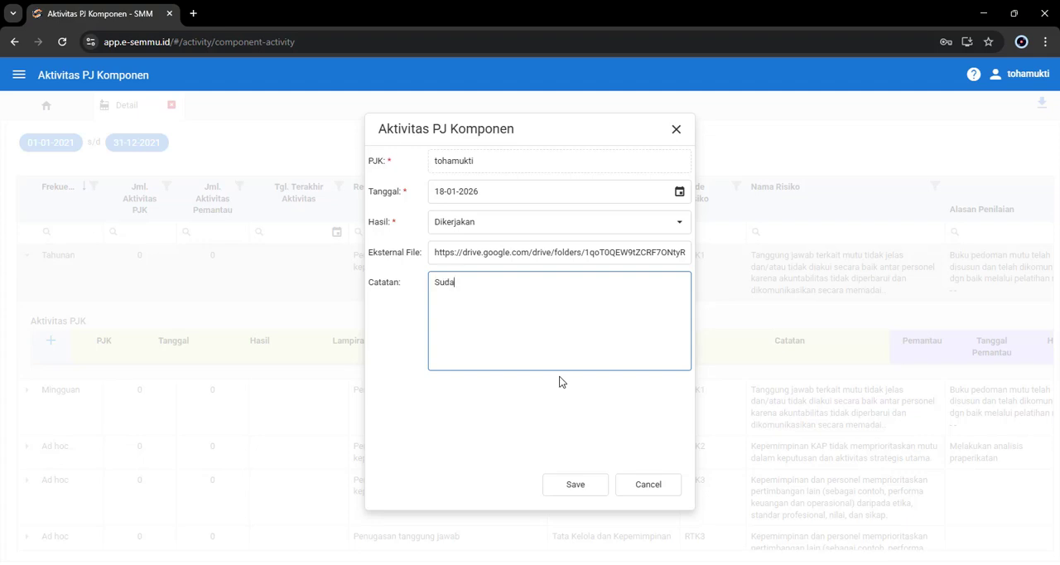
type("h dikerjakan OK")
left_click(575, 485)
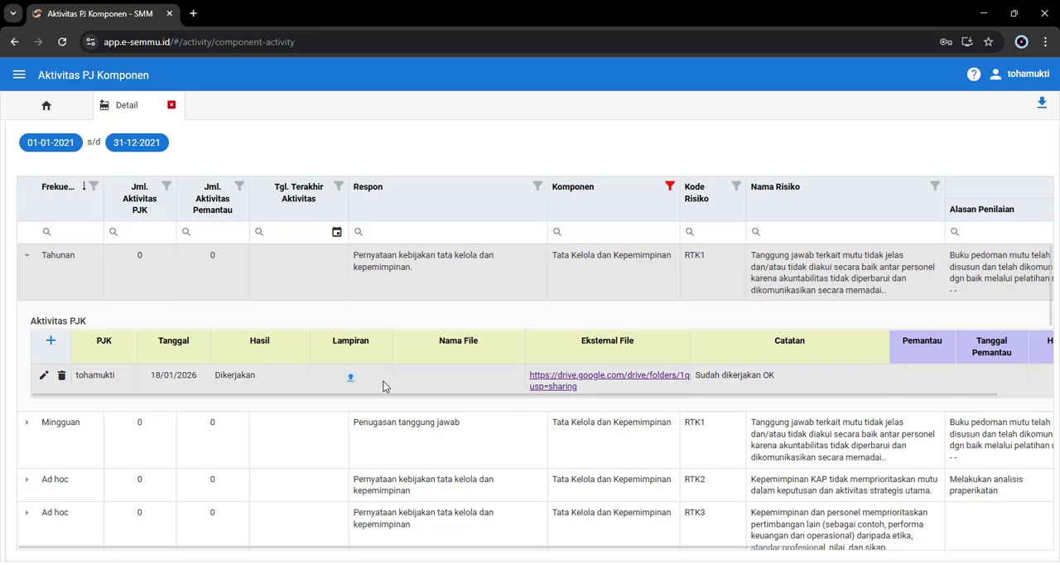
Step: Upload "hasil TOT Bandung 29-12-2025.txt" as the Lampiran of the Tahunan activity entry
left_click(350, 378)
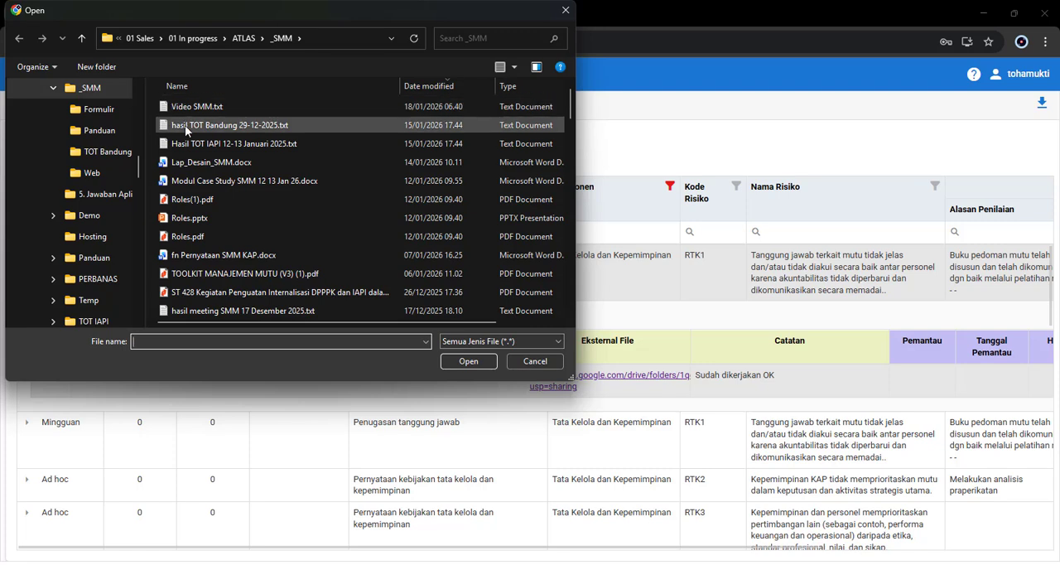
left_click(184, 125)
left_click(467, 359)
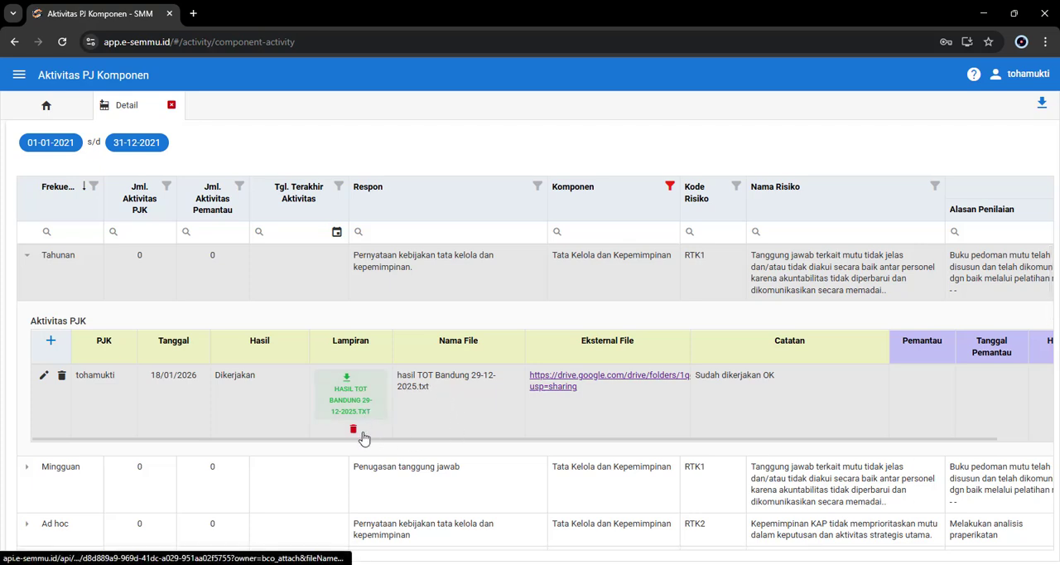
left_click_drag(469, 441, 71, 360)
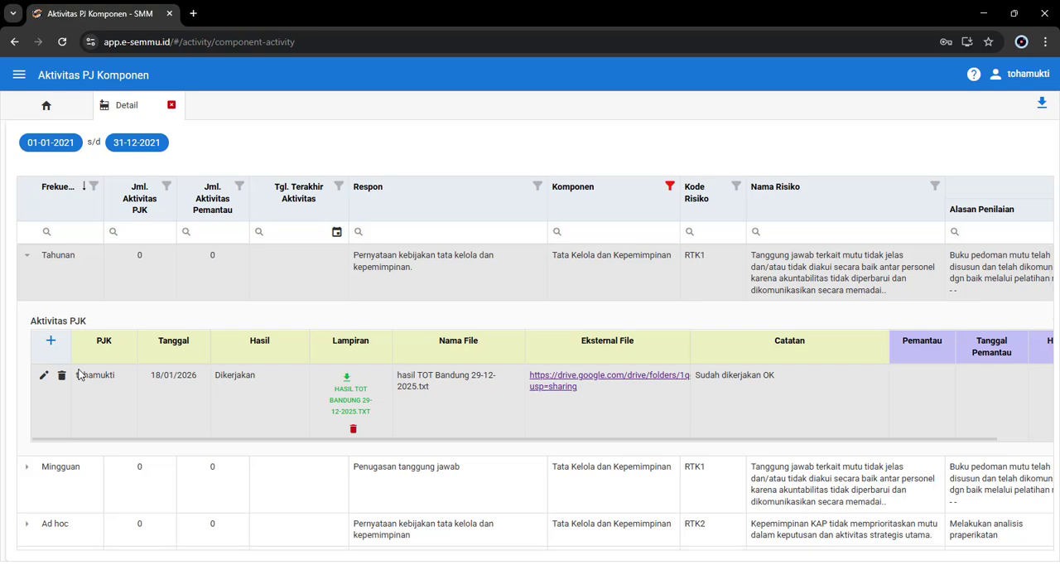
Step: Collapse the Tahunan row, expand the Mingguan row for RTK1, and check the Komponen filter without changing its selection
left_click(27, 259)
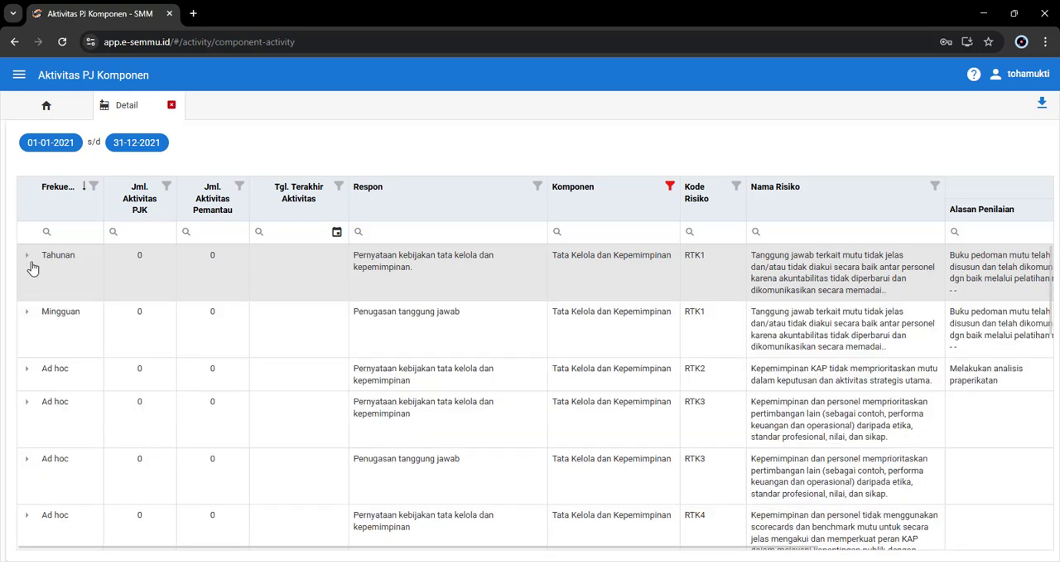
left_click(25, 316)
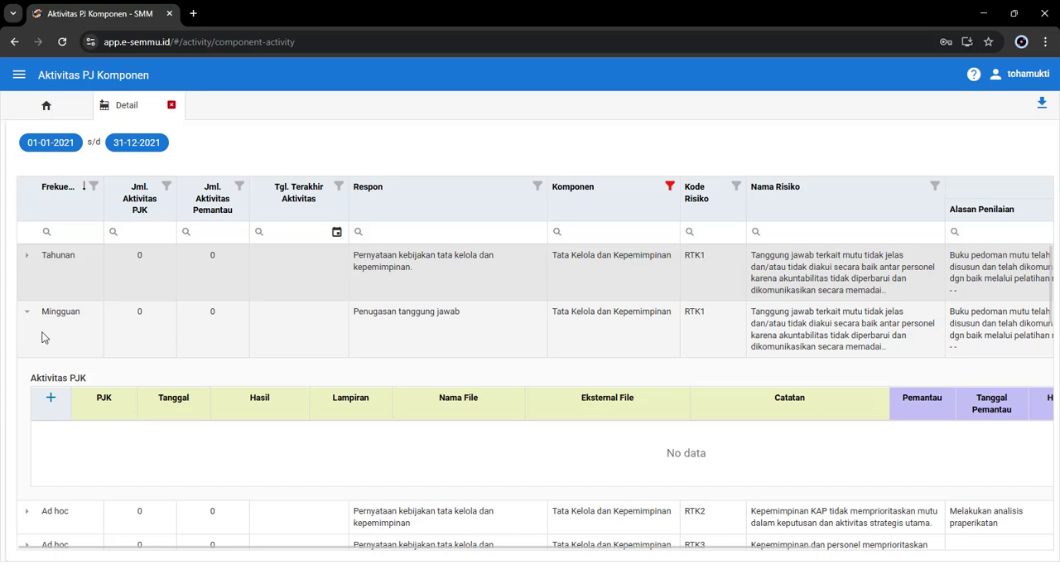
left_click(669, 187)
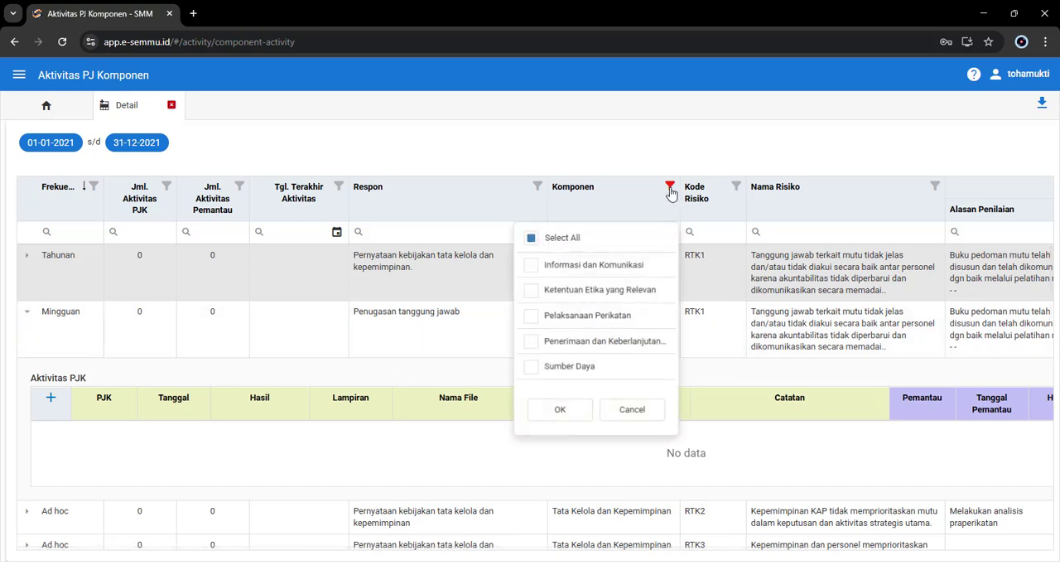
scroll(650, 321, "down", 1)
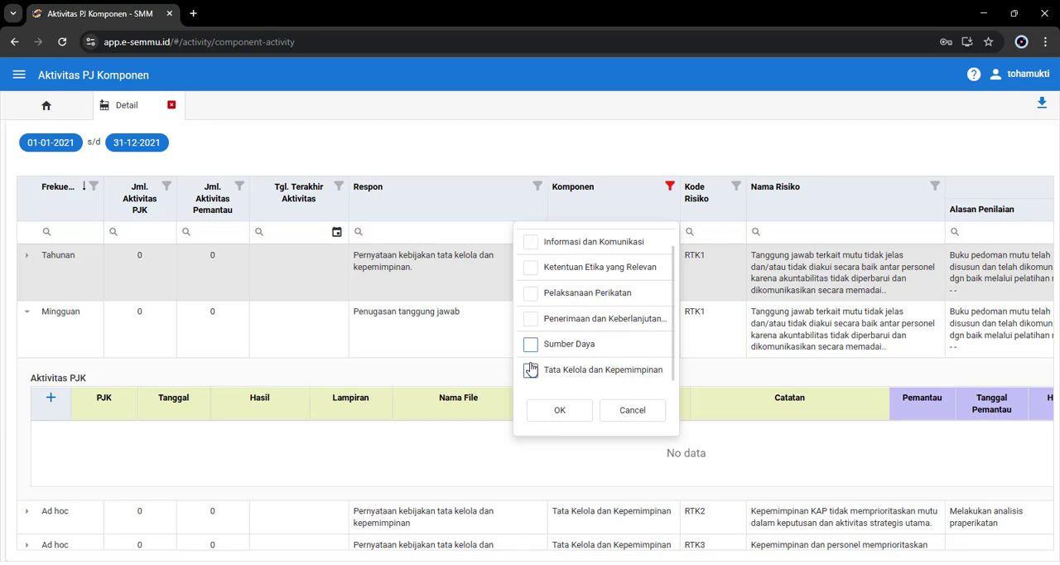
left_click(578, 151)
scroll(123, 409, "down", 1)
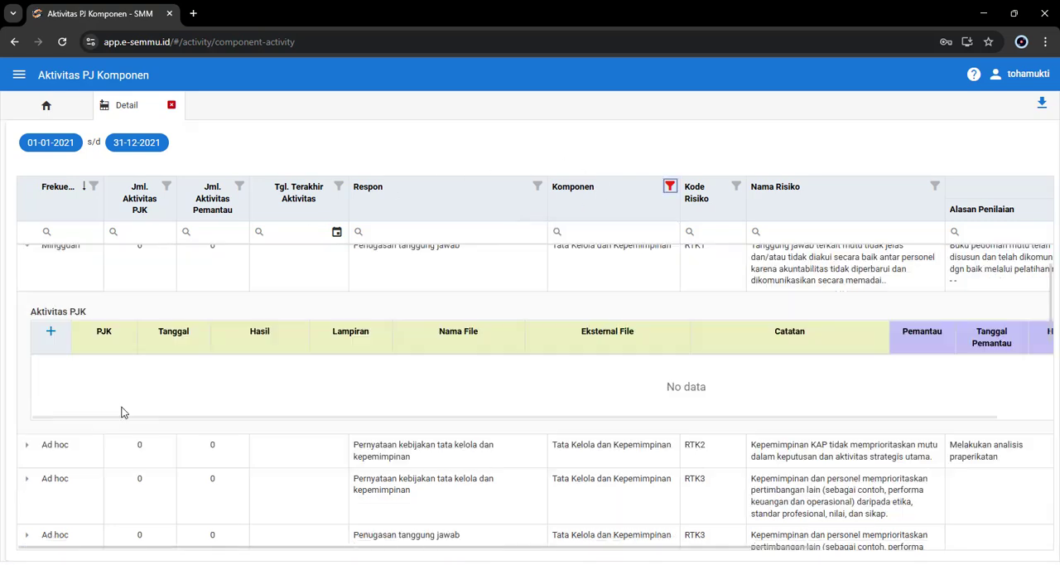
scroll(67, 389, "up", 1)
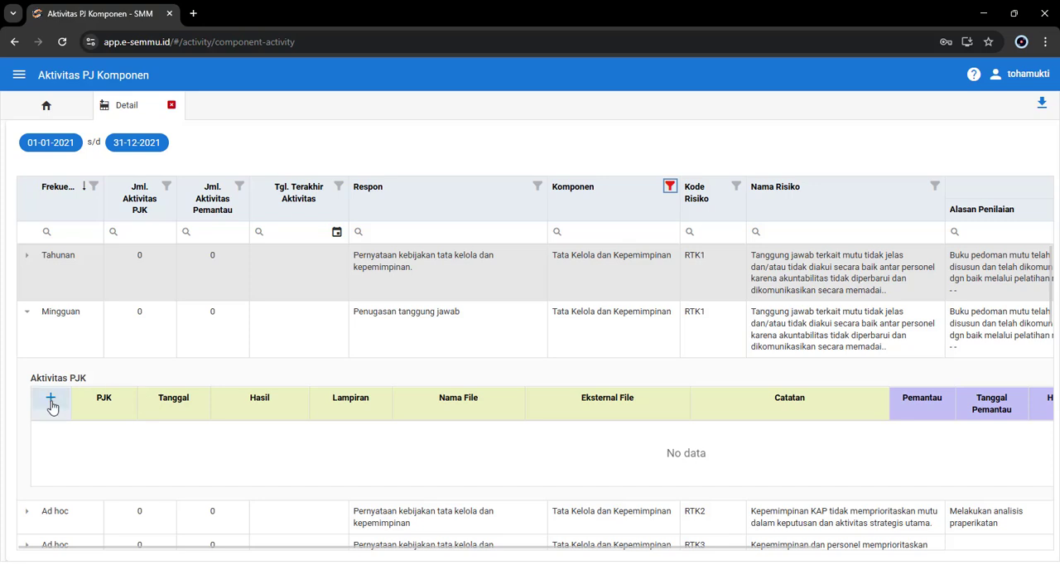
Step: Add an Aktivitas PJK entry to the Mingguan row with Hasil Dikerjakan, Eksternal File "-" and Catatan "ok sudah dikerjakan"
left_click(50, 398)
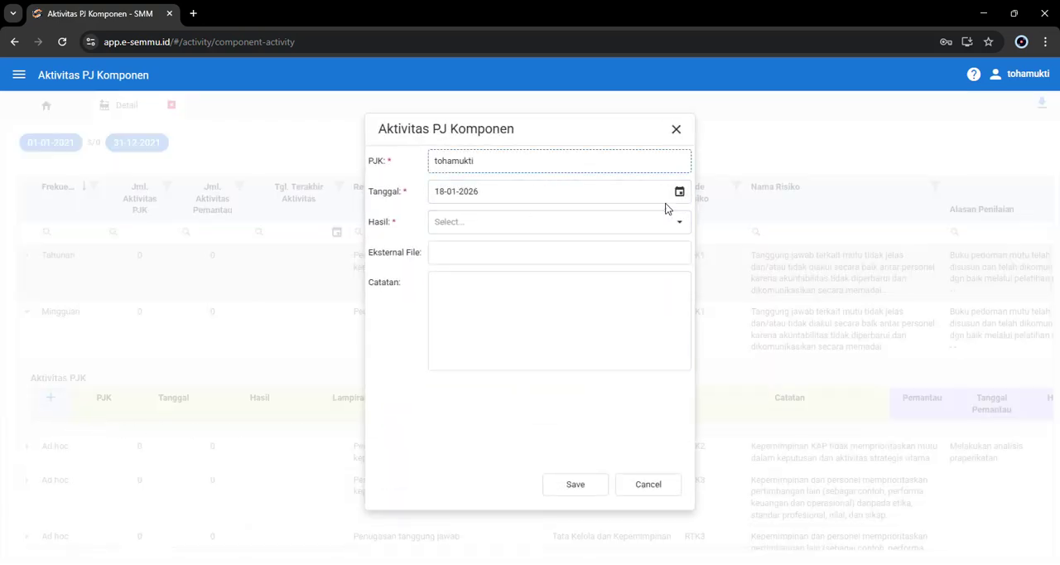
left_click(675, 222)
left_click(528, 245)
left_click(520, 259)
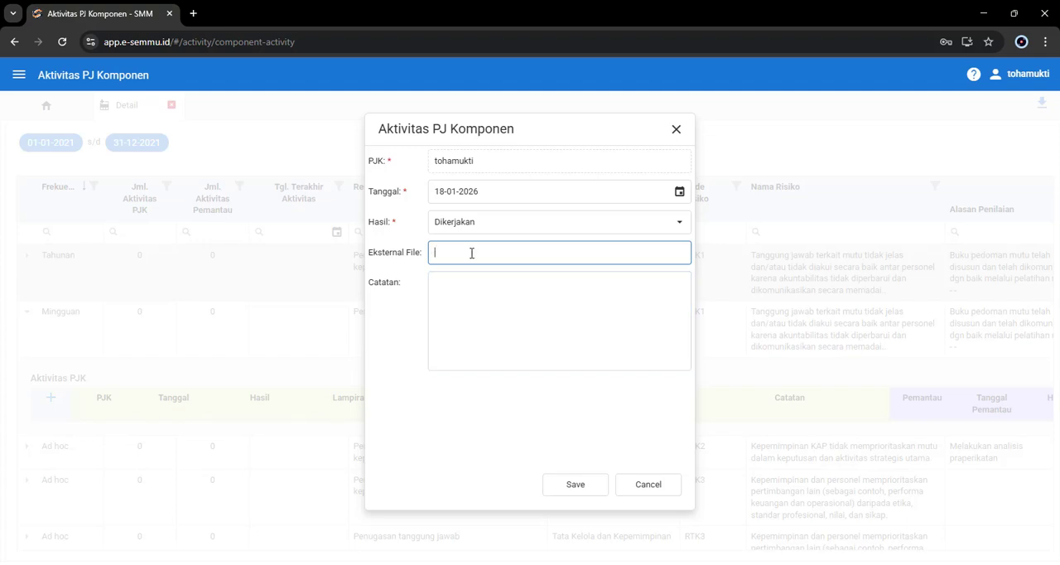
left_click(486, 303)
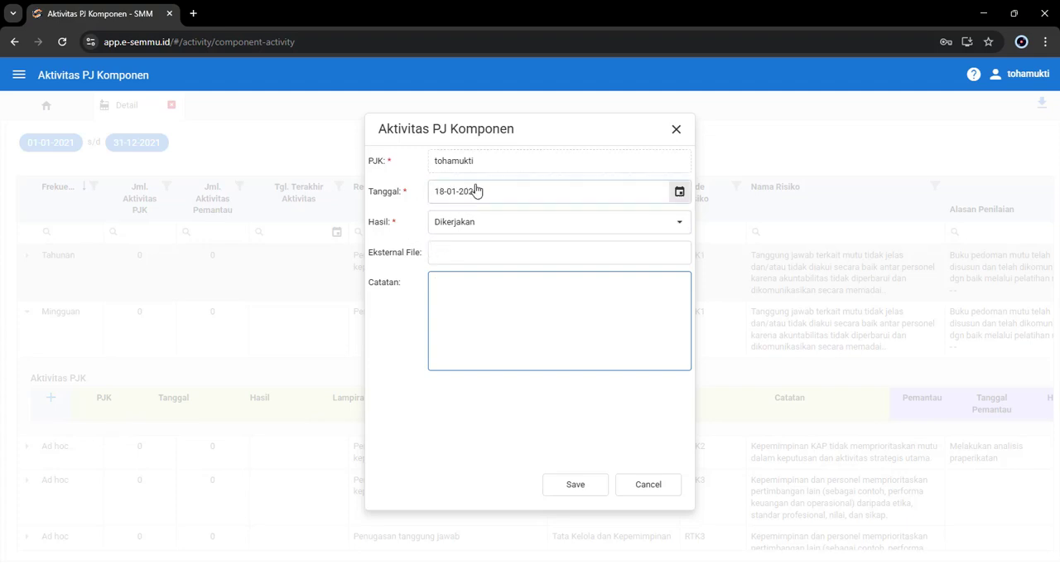
left_click(465, 254)
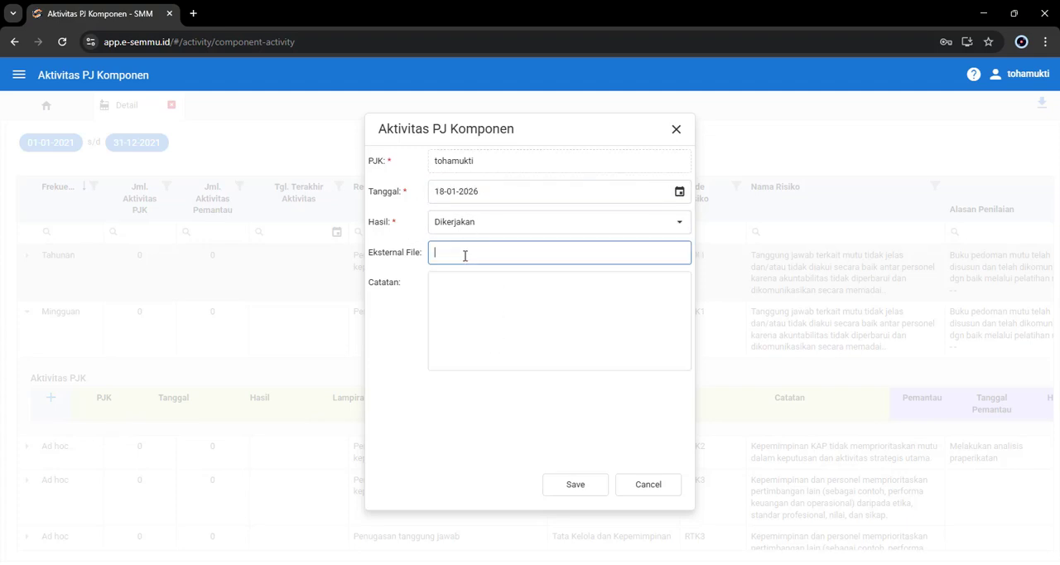
left_click(493, 311)
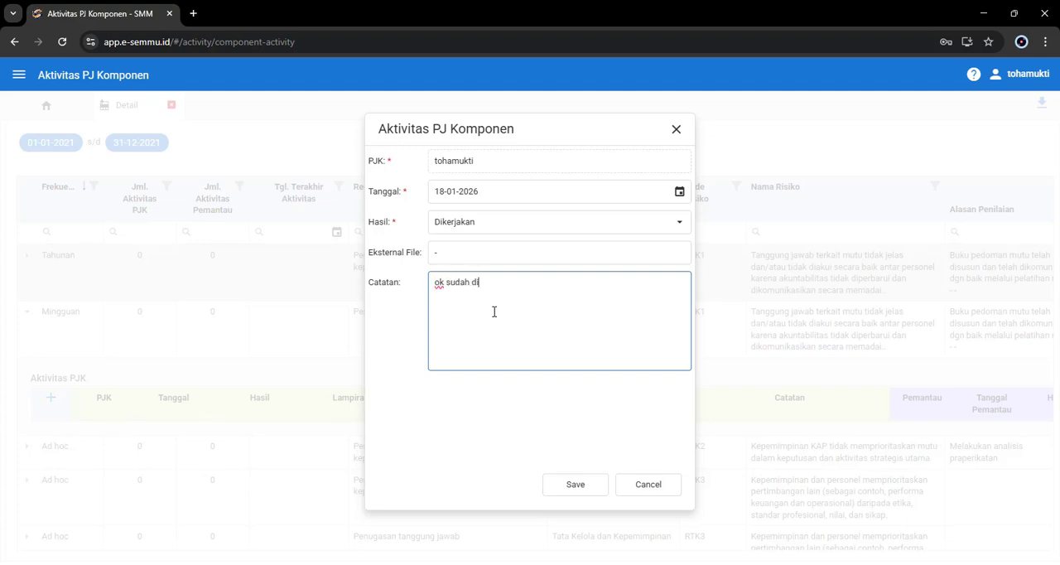
left_click(559, 489)
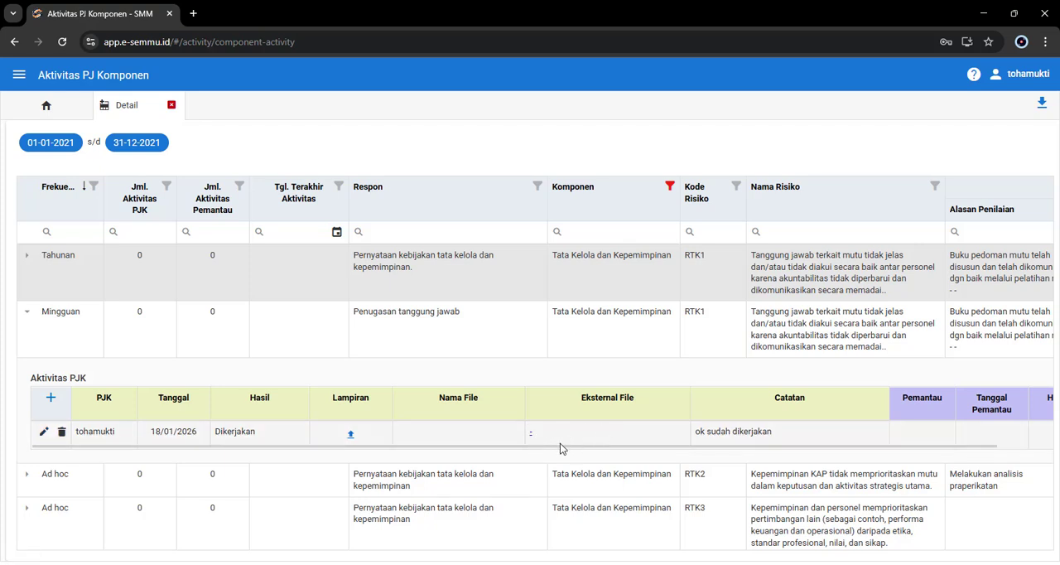
Step: Expand the Ad hoc row for RTK2 and save an Aktivitas PJK entry with Hasil Dikerjakan, leaving Eksternal File and Catatan empty
scroll(560, 448, "down", 1)
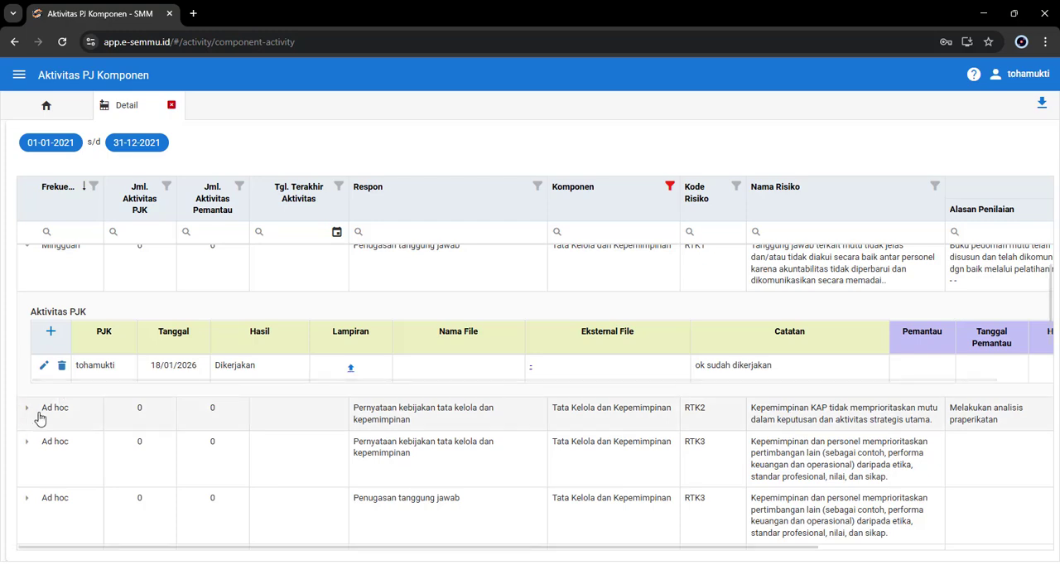
scroll(184, 418, "up", 1)
scroll(184, 418, "down", 1)
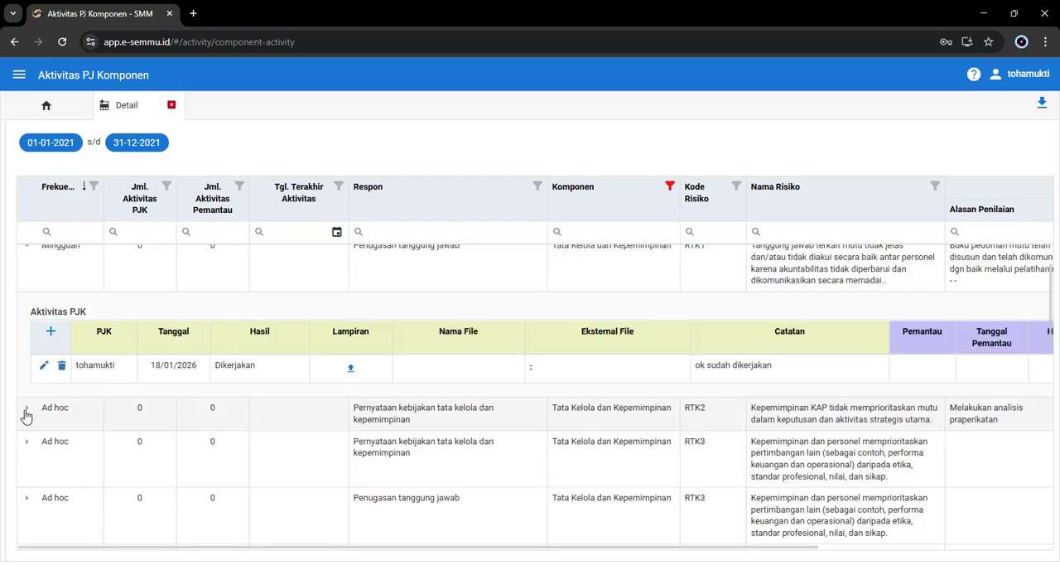
left_click(26, 412)
scroll(373, 437, "down", 1)
left_click(52, 405)
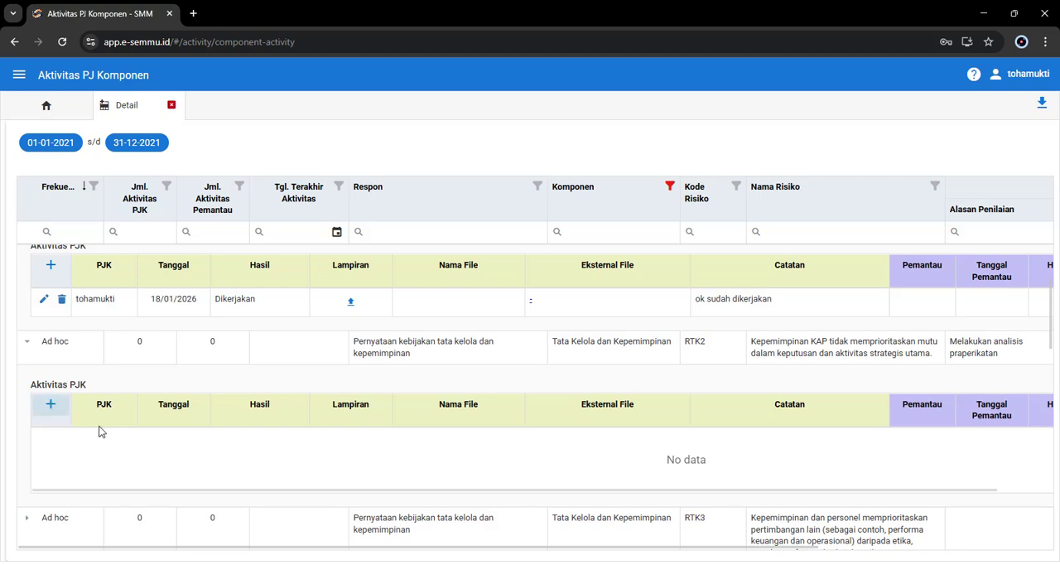
left_click(669, 227)
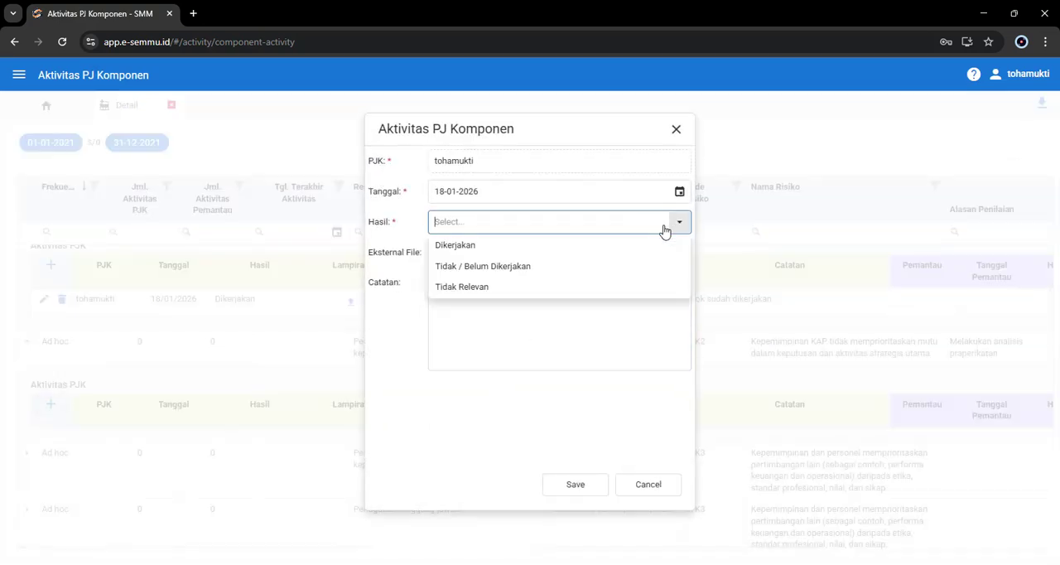
left_click(566, 250)
left_click(506, 320)
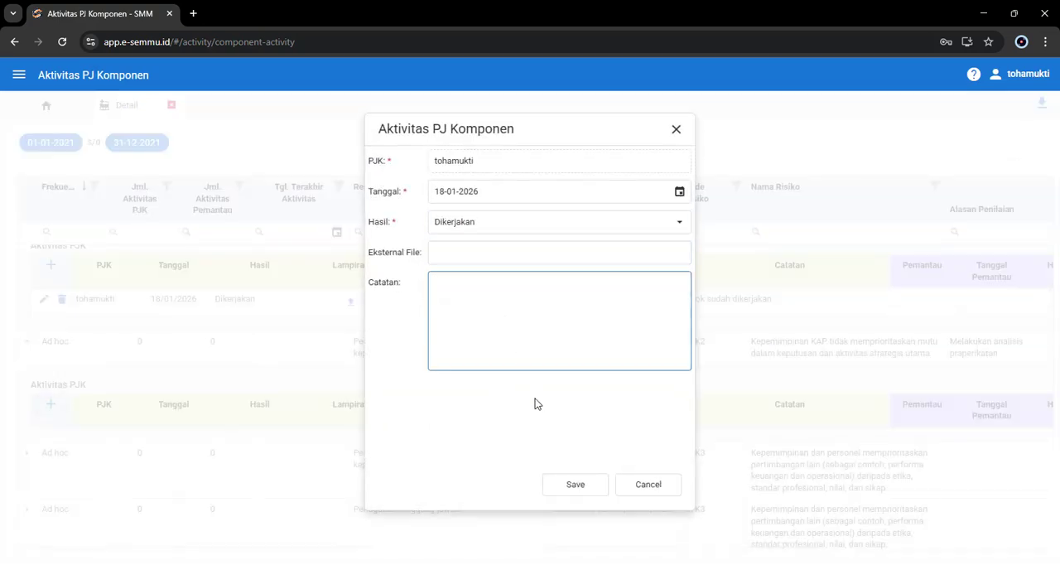
left_click(569, 489)
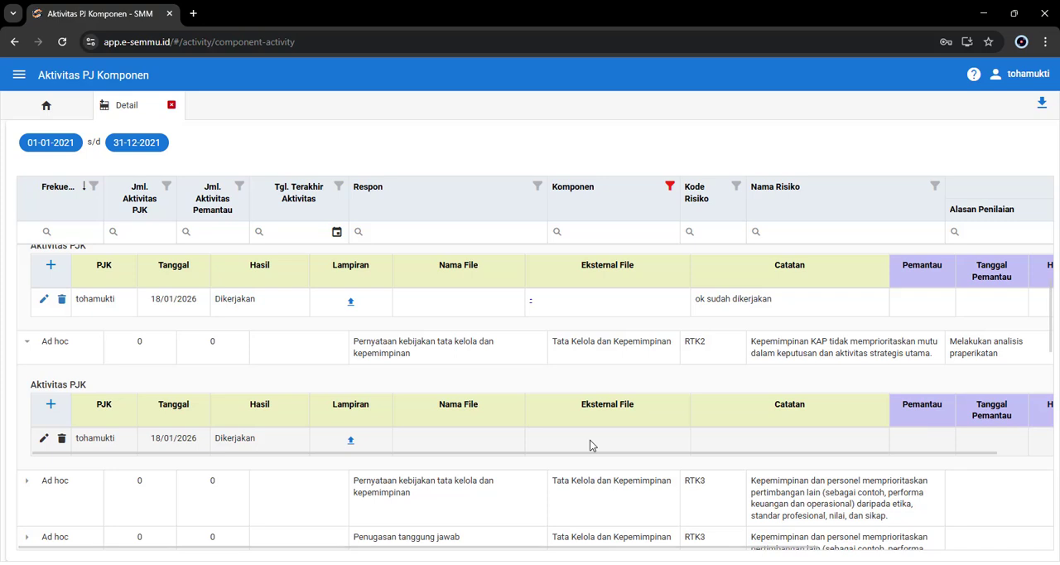
Step: Add a second Aktivitas PJK entry to the RTK2 row with Tanggal 17-01-2026, Hasil Dikerjakan and Catatan "sudah OK"
scroll(590, 440, "down", 1)
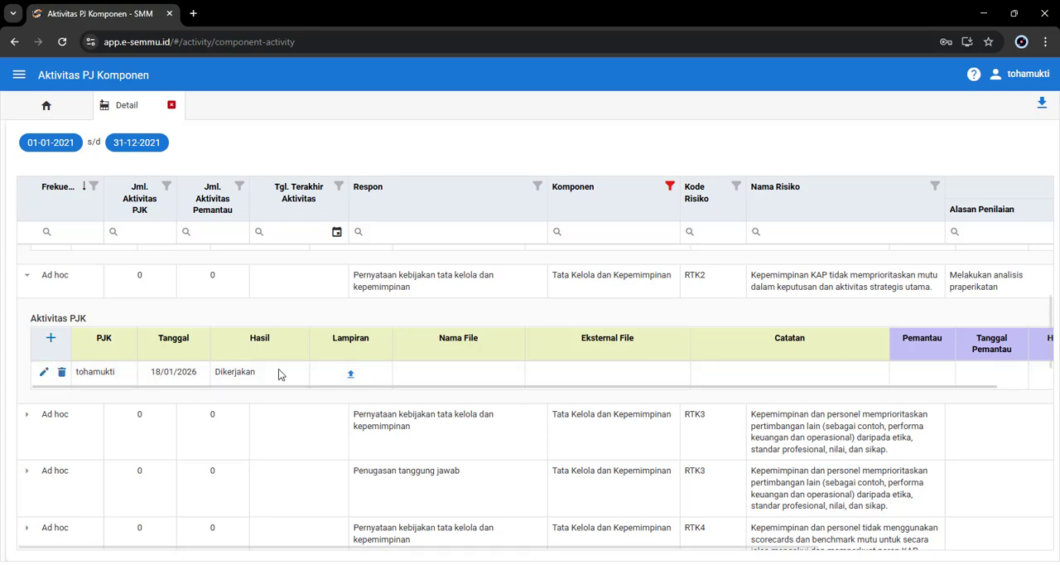
left_click(51, 337)
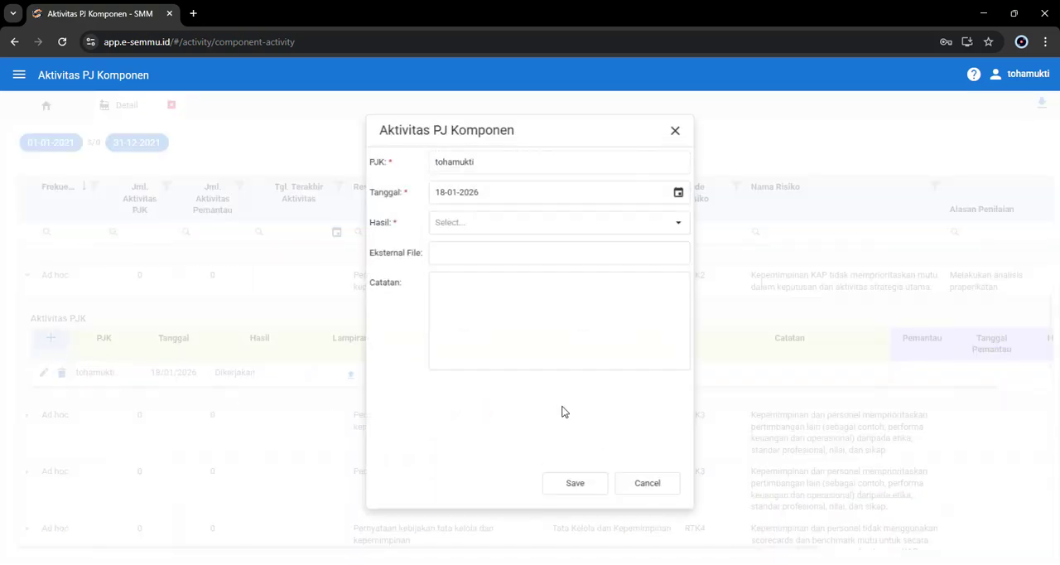
left_click(679, 191)
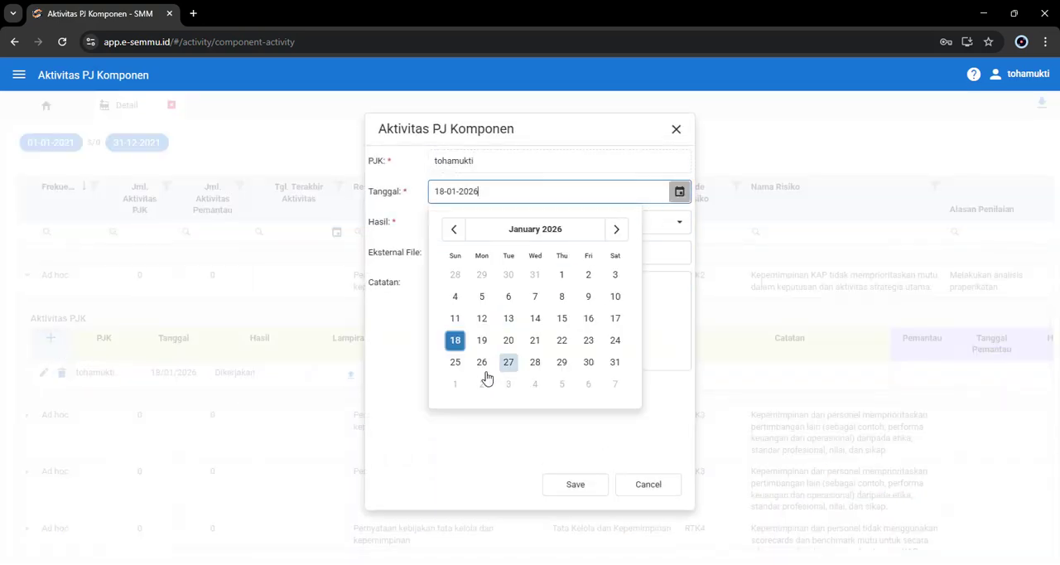
left_click(614, 318)
left_click(482, 222)
left_click(475, 245)
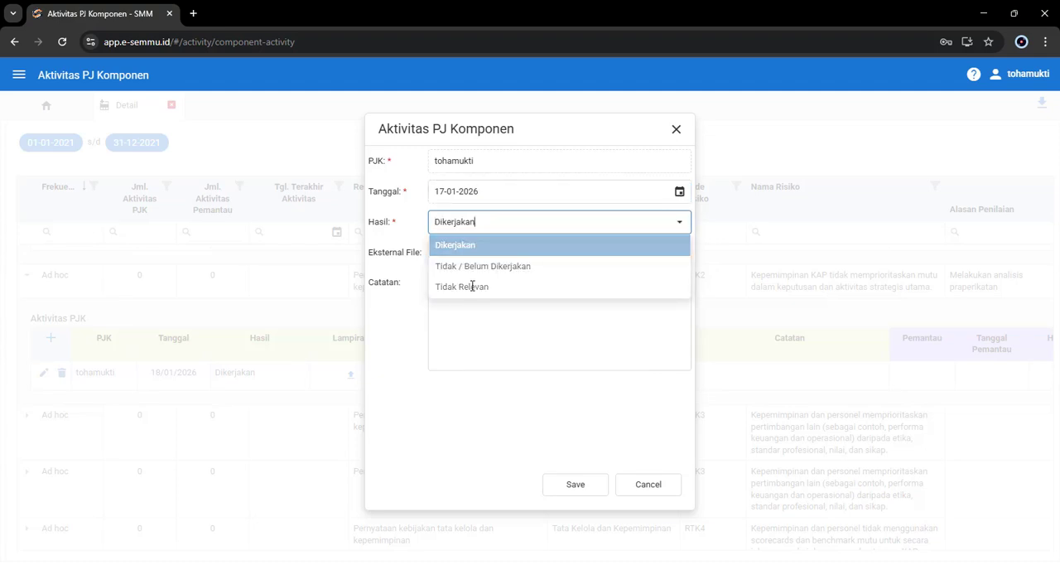
left_click(475, 321)
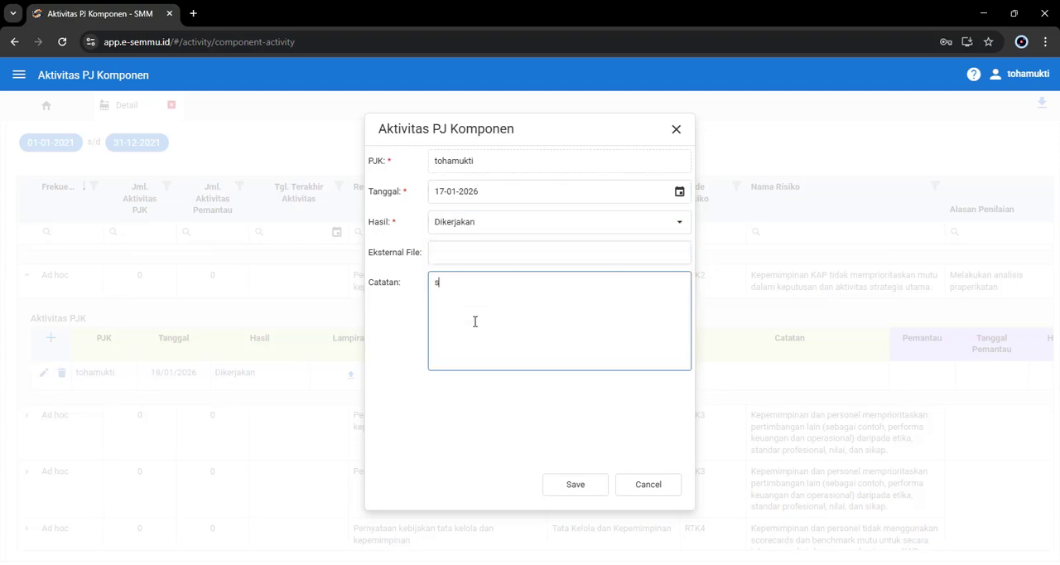
type("sudah OK")
left_click(573, 484)
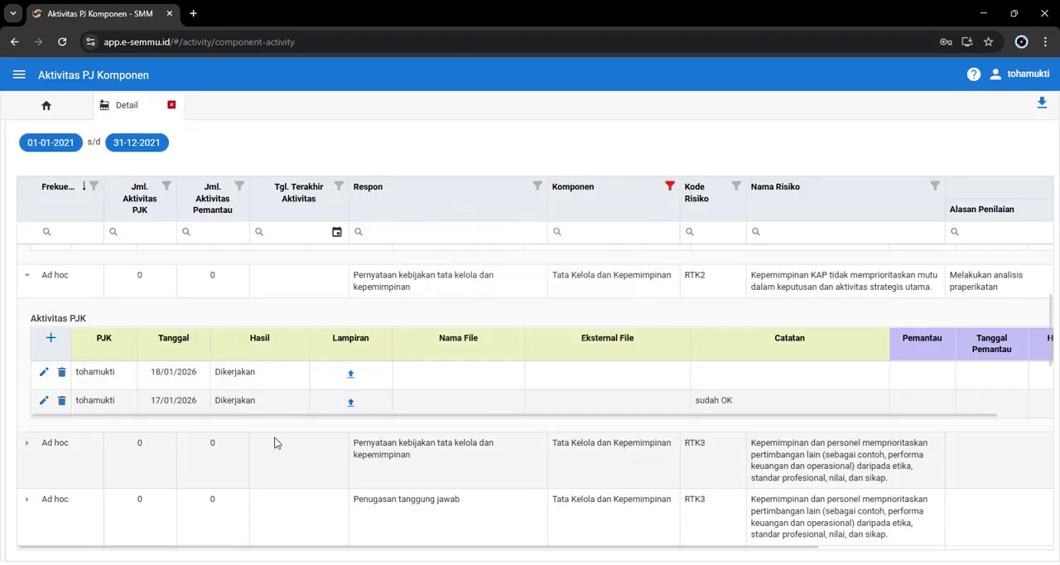
Step: Expand the first Ad hoc row for RTK3, with the Respon "Pernyataan kebijakan tata kelola dan kepemimpinan"
scroll(121, 407, "up", 1)
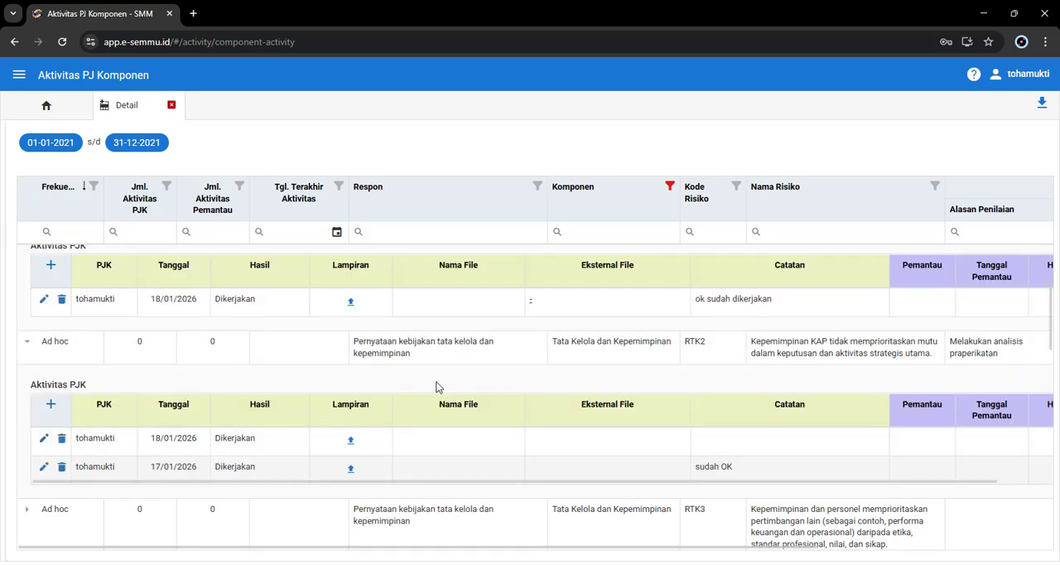
left_click_drag(407, 354, 353, 339)
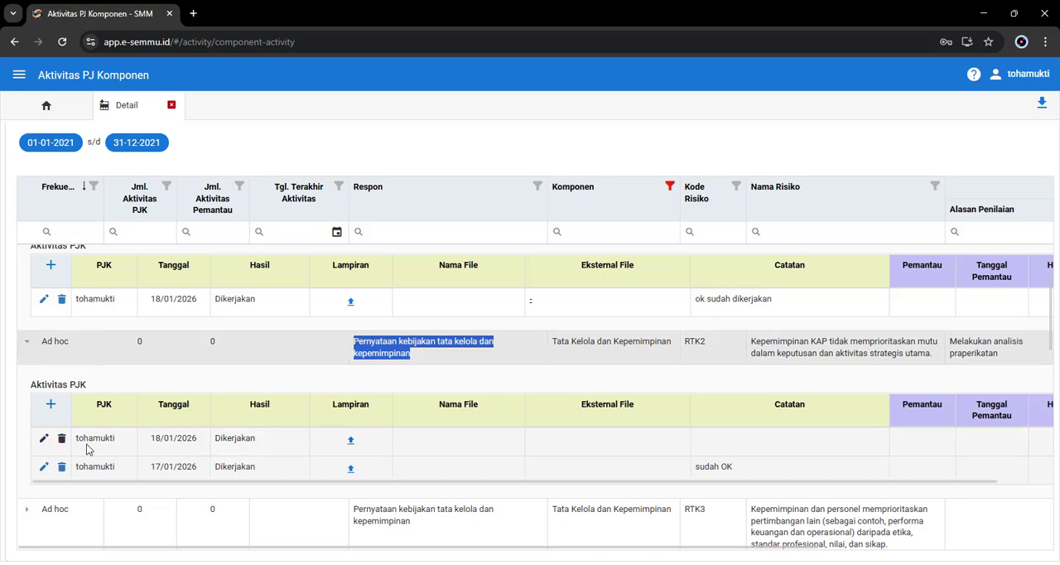
scroll(147, 452, "down", 1)
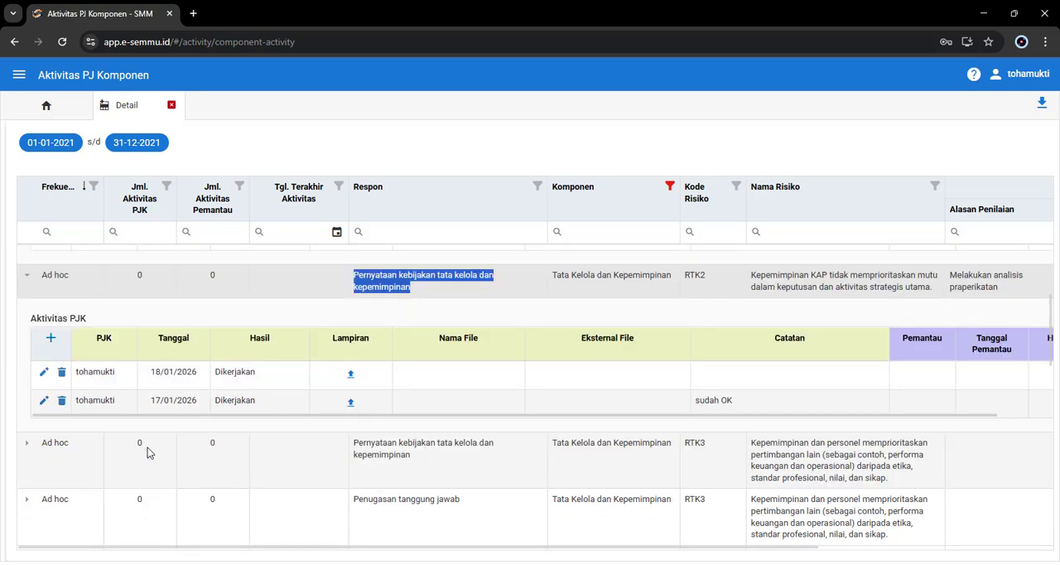
left_click(27, 443)
scroll(260, 488, "down", 2)
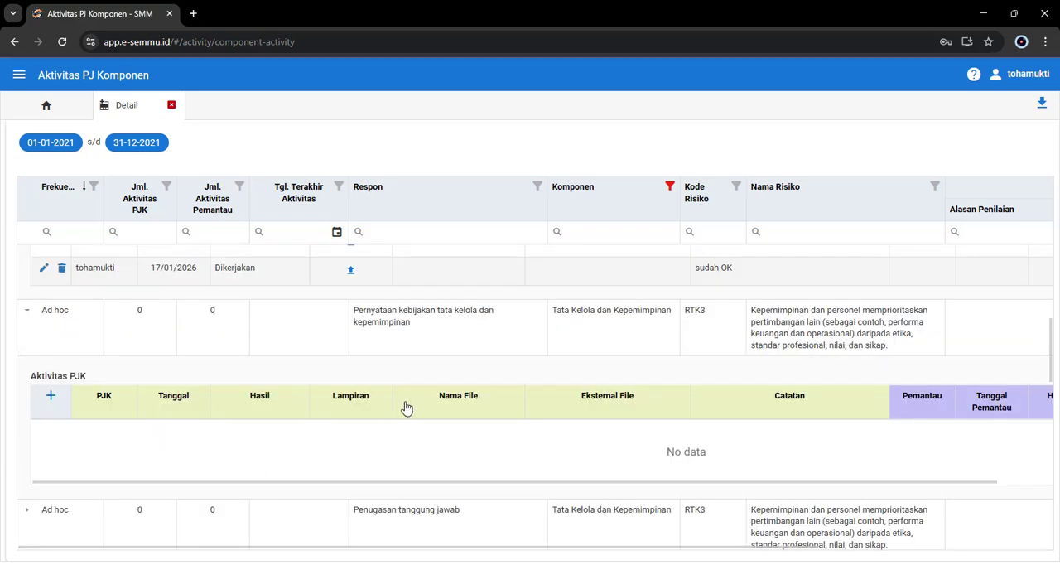
left_click_drag(392, 316, 355, 311)
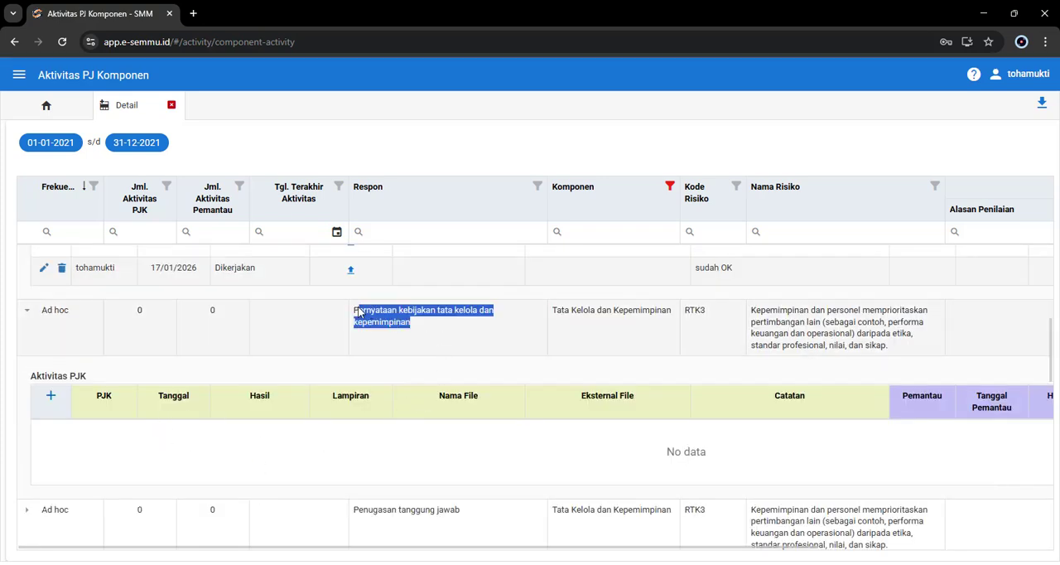
Step: Add an Aktivitas PJK entry to the expanded RTK3 row with Hasil Dikerjakan and Catatan "ok noted"
left_click(50, 400)
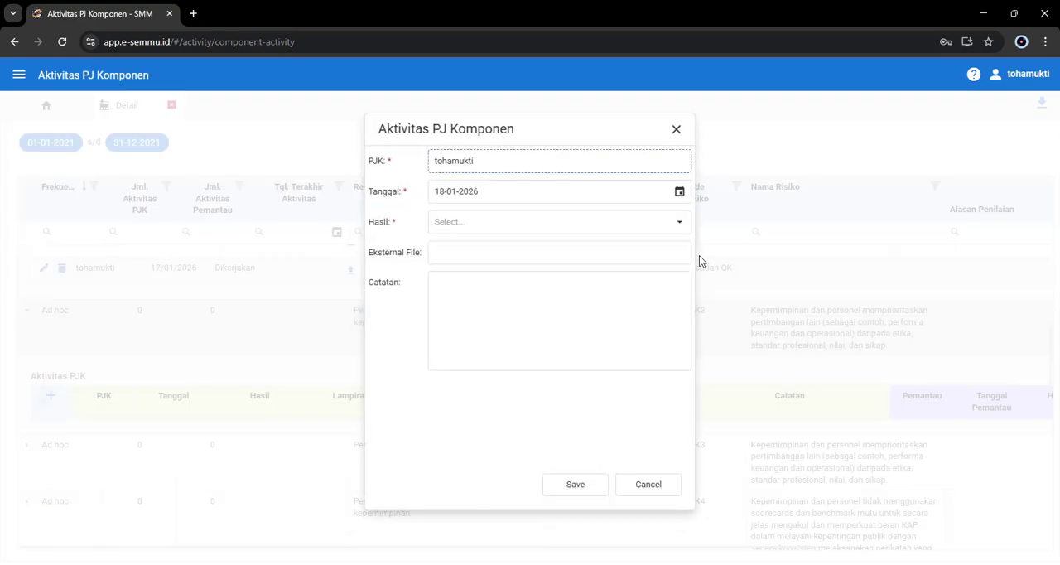
left_click(645, 222)
left_click(485, 246)
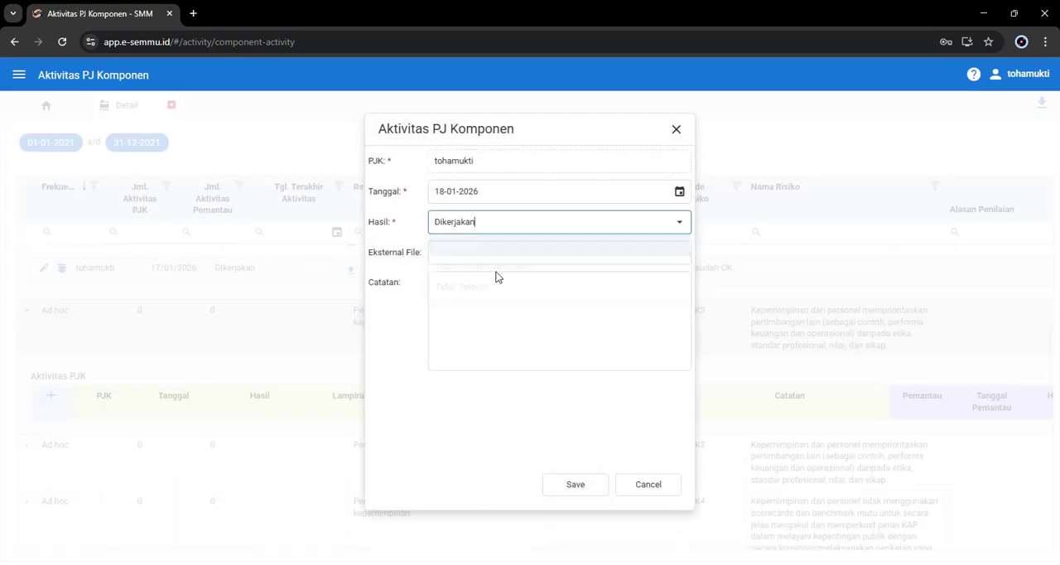
left_click(494, 253)
left_click(494, 309)
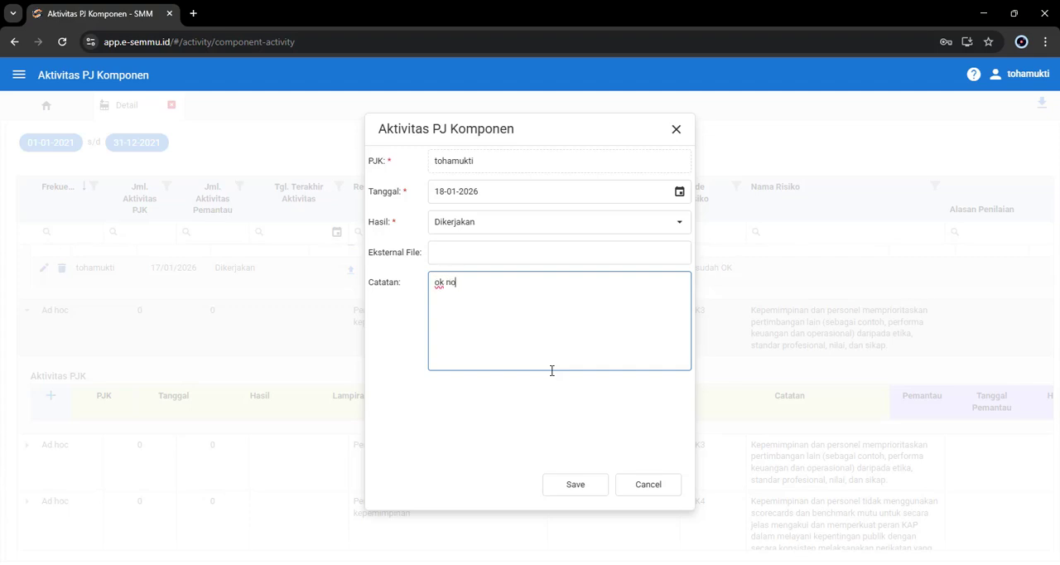
left_click(571, 488)
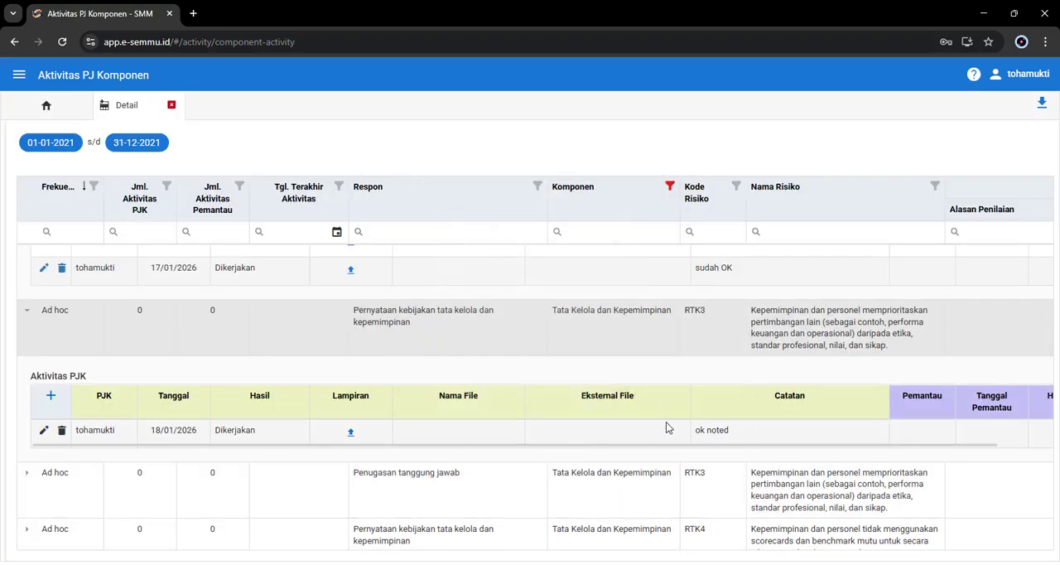
Step: Review the entries of the expanded rows, including the Pemantau, Hasil Pemantau, Area Temuan and risk assessment columns
scroll(615, 483, "up", 5)
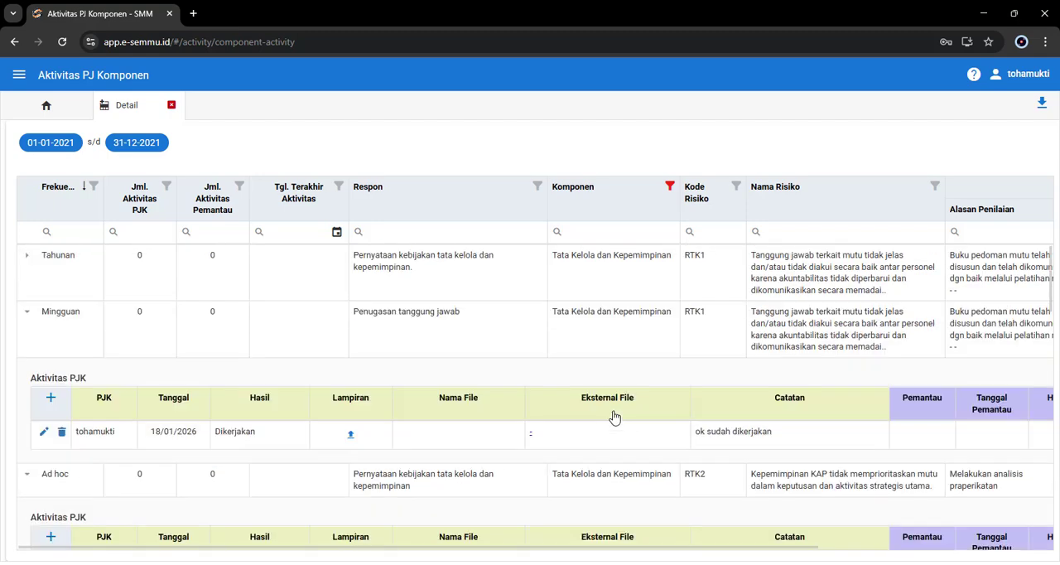
scroll(614, 417, "down", 2)
scroll(909, 524, "right", 4)
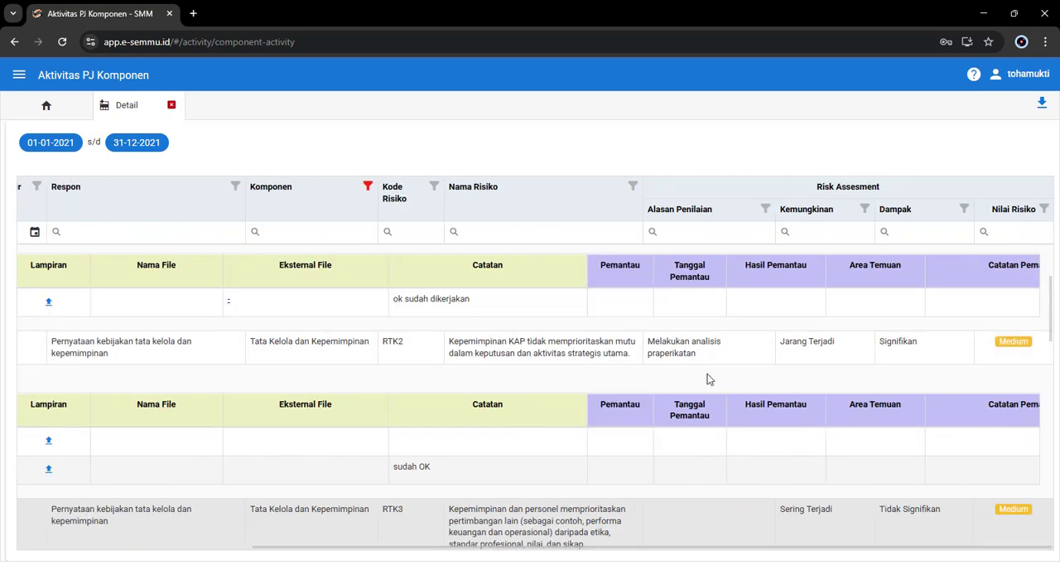
scroll(708, 379, "down", 5)
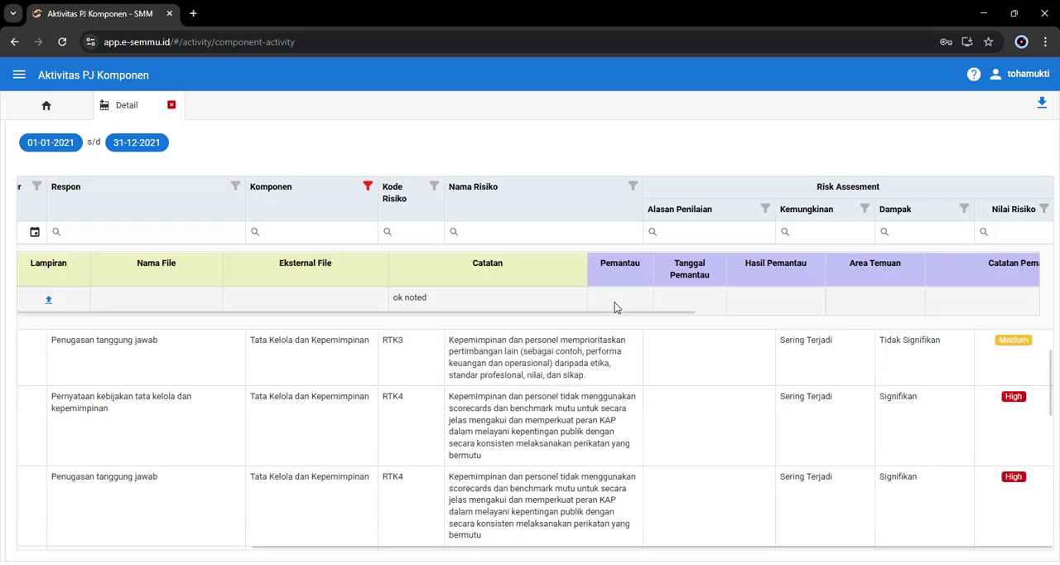
scroll(679, 433, "up", 5)
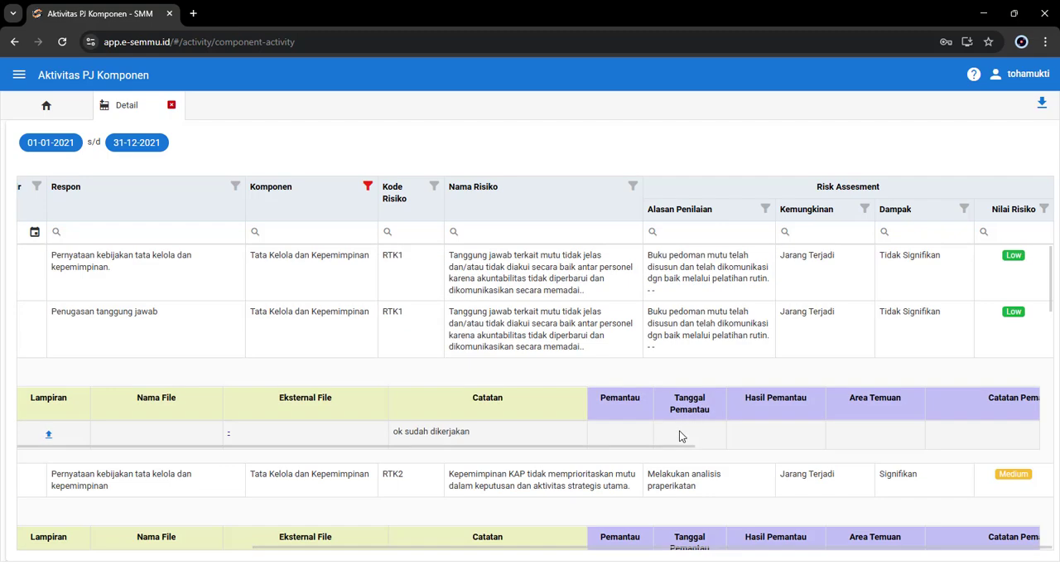
scroll(679, 435, "down", 2)
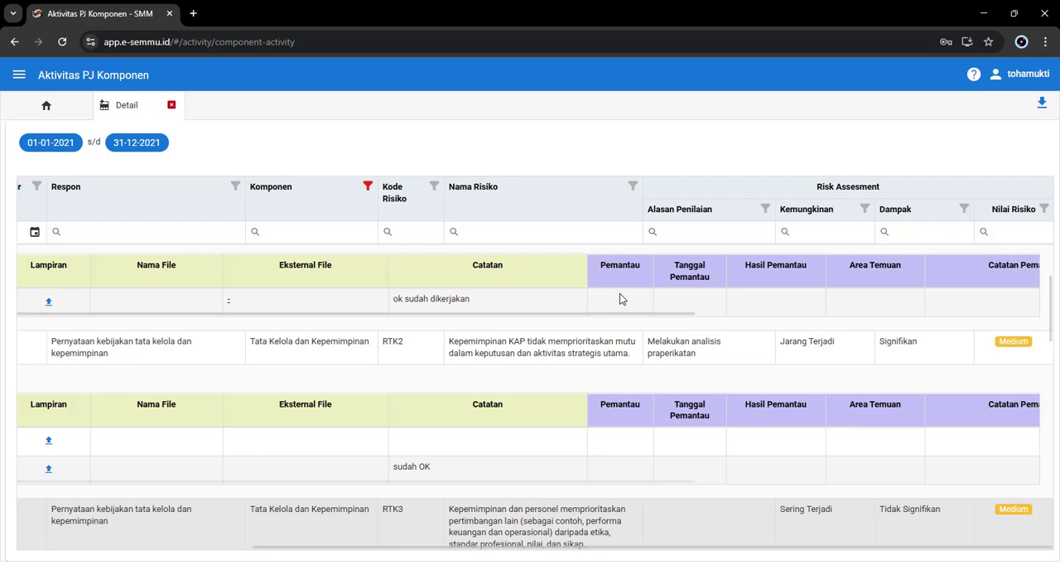
scroll(579, 448, "left", 4)
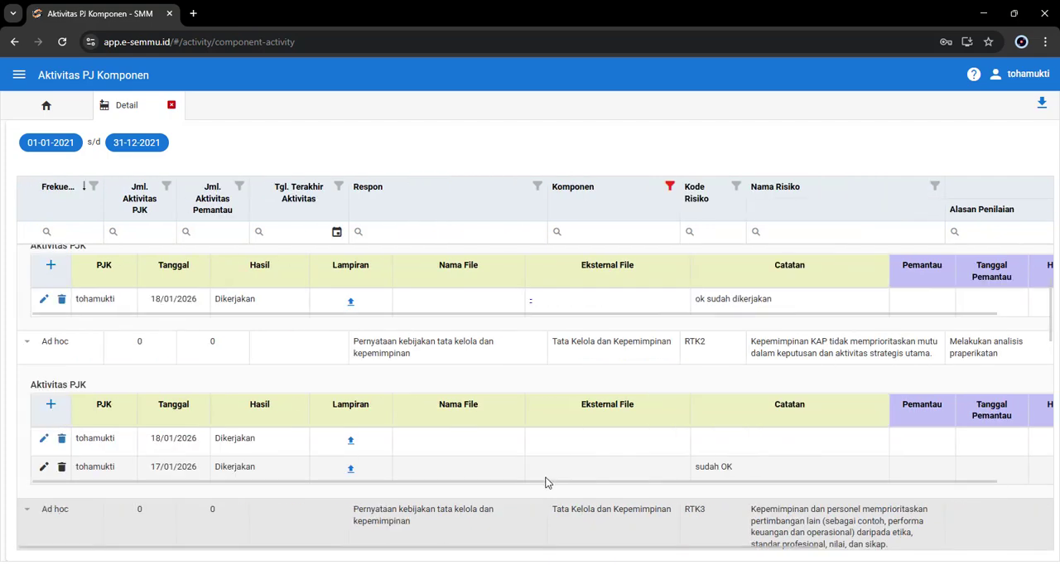
scroll(116, 410, "down", 4)
Step: Expand the Tahunan row for RTK1 and review its Aktivitas PJK entry, including the Lampiran and Eksternal File
scroll(137, 406, "up", 4)
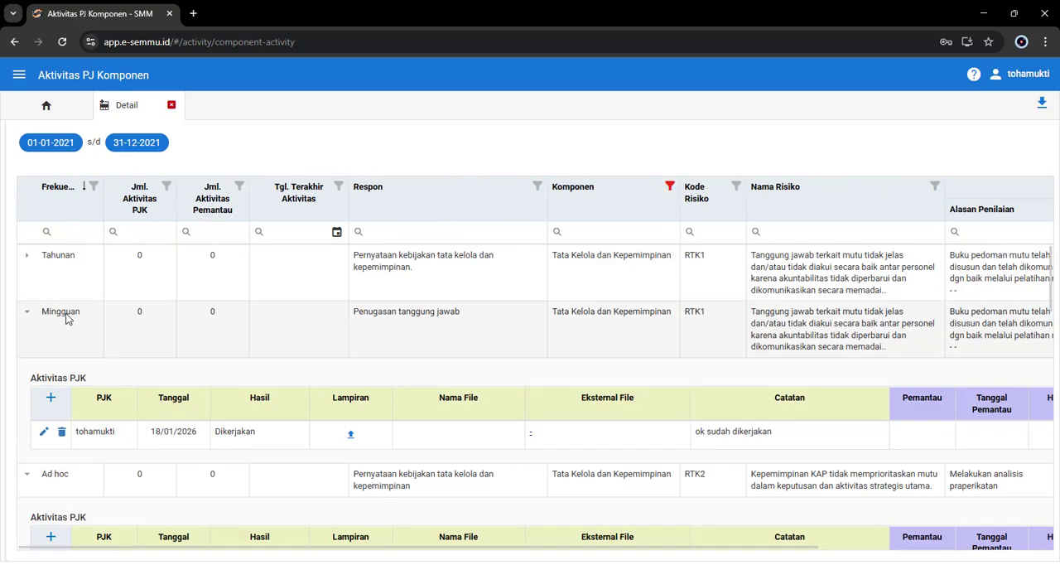
left_click(26, 262)
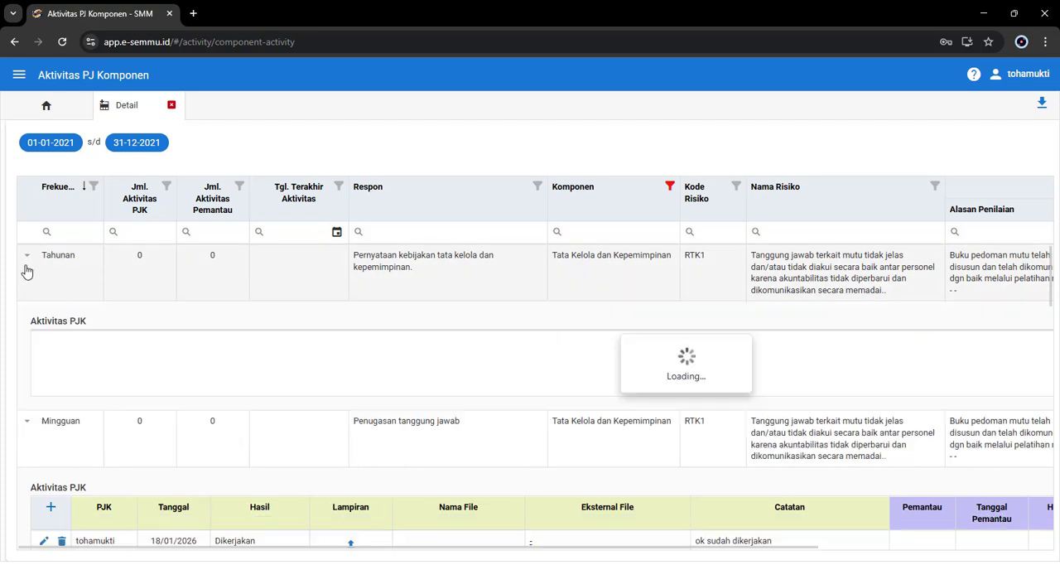
scroll(93, 364, "down", 1)
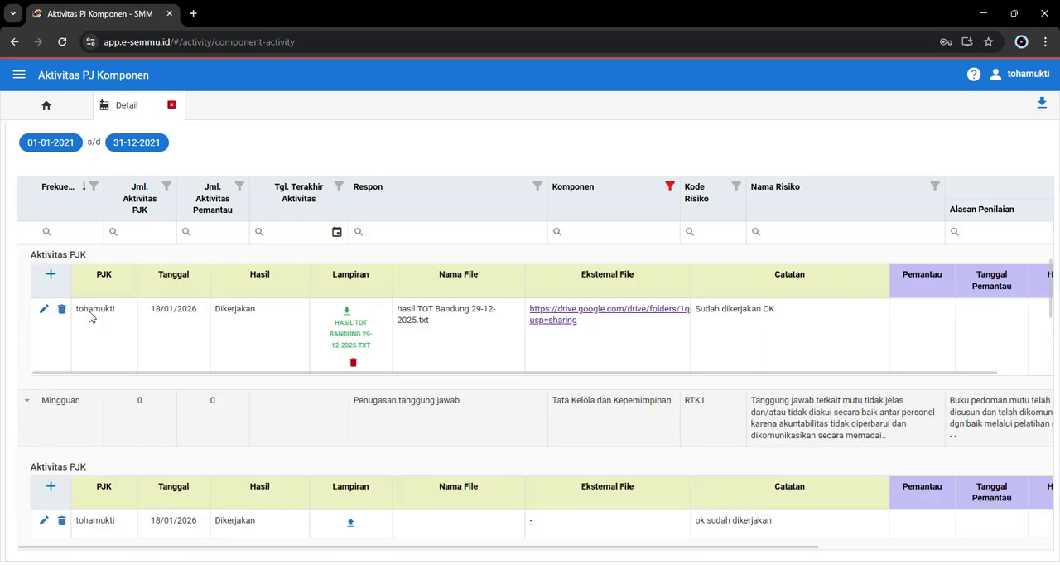
Step: Close and reopen the Detail view, and check the Jml. Aktivitas PJK and Tgl. Terakhir Aktivitas values of the Tahunan, Mingguan and Ad hoc rows
left_click(171, 105)
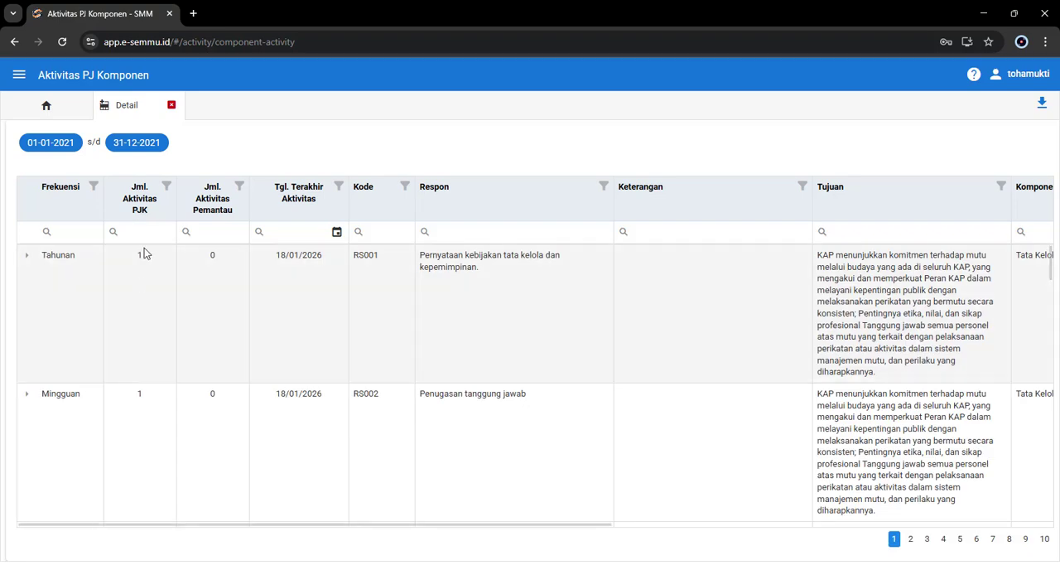
scroll(141, 278, "down", 1)
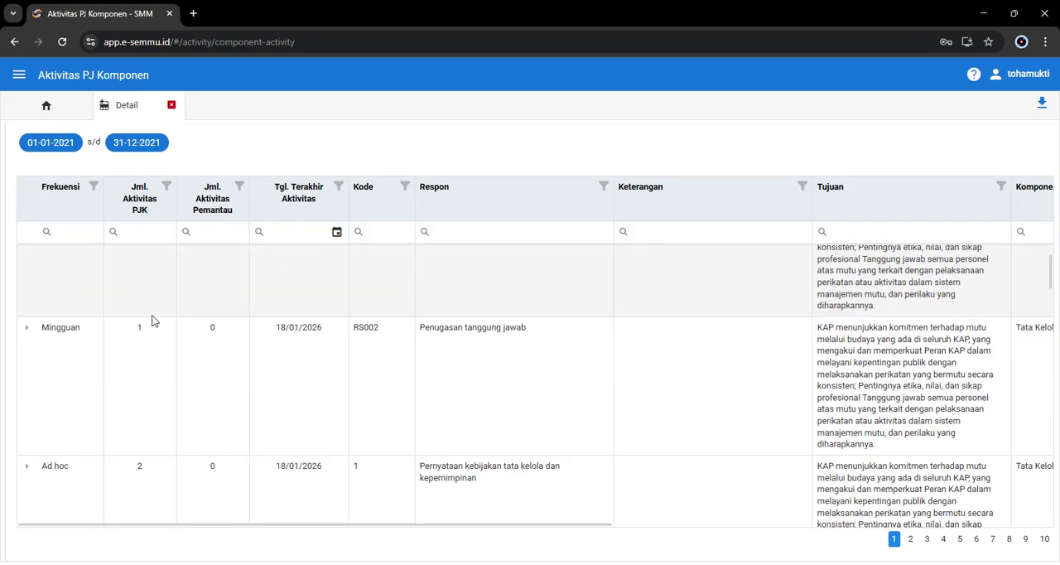
scroll(153, 321, "up", 1)
scroll(145, 387, "down", 3)
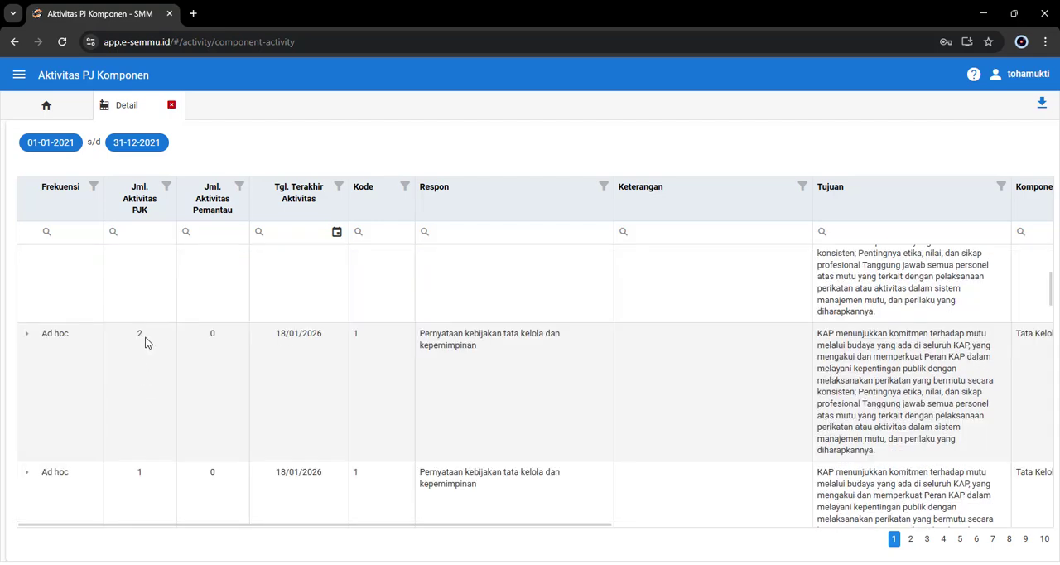
scroll(137, 354, "down", 1)
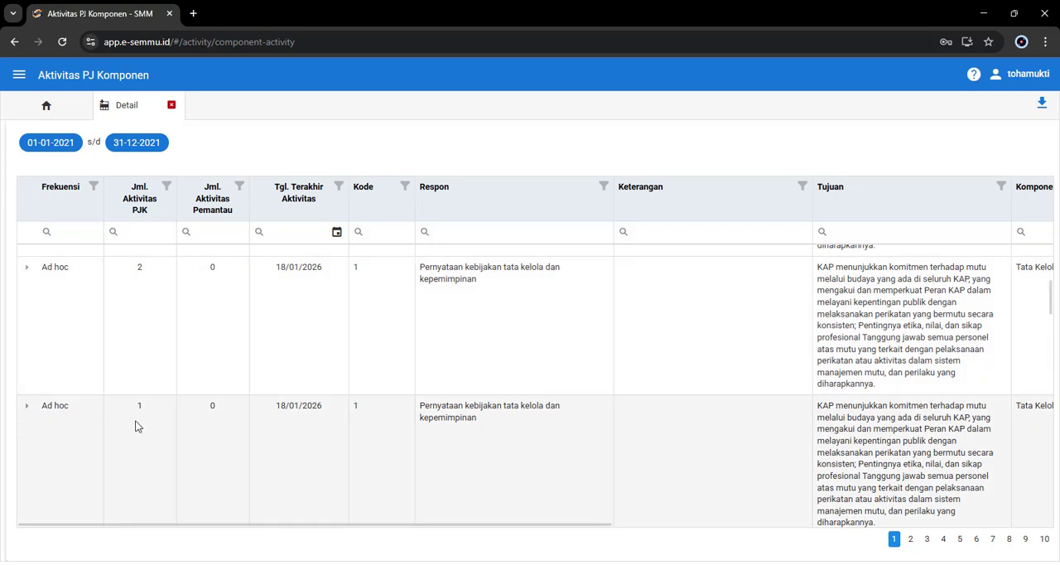
scroll(138, 426, "up", 4)
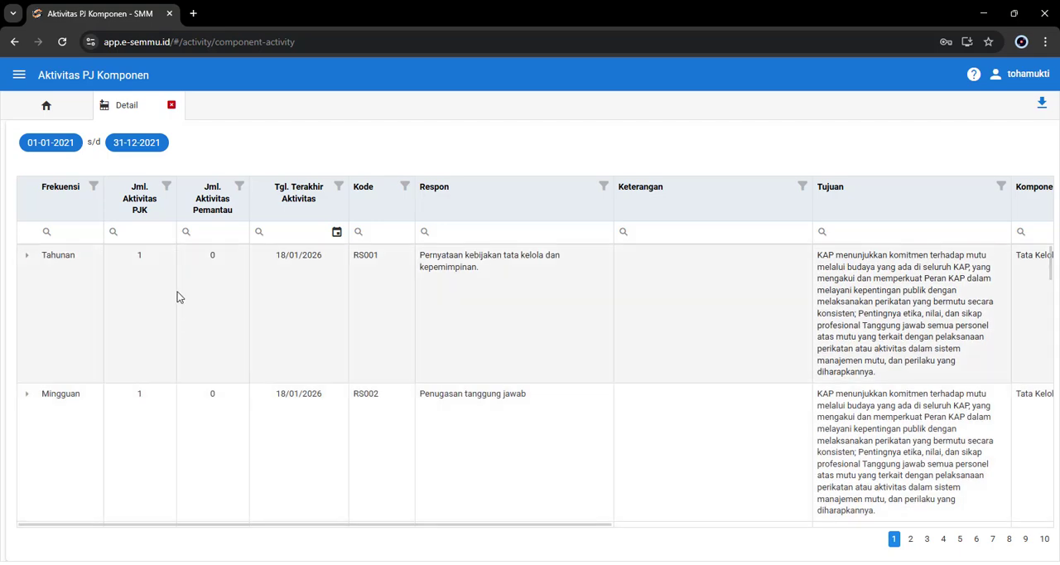
Step: Check the Jml. Aktivitas PJK values of the Ad hoc rows and close the Detail view
scroll(164, 319, "down", 1)
scroll(171, 333, "down", 3)
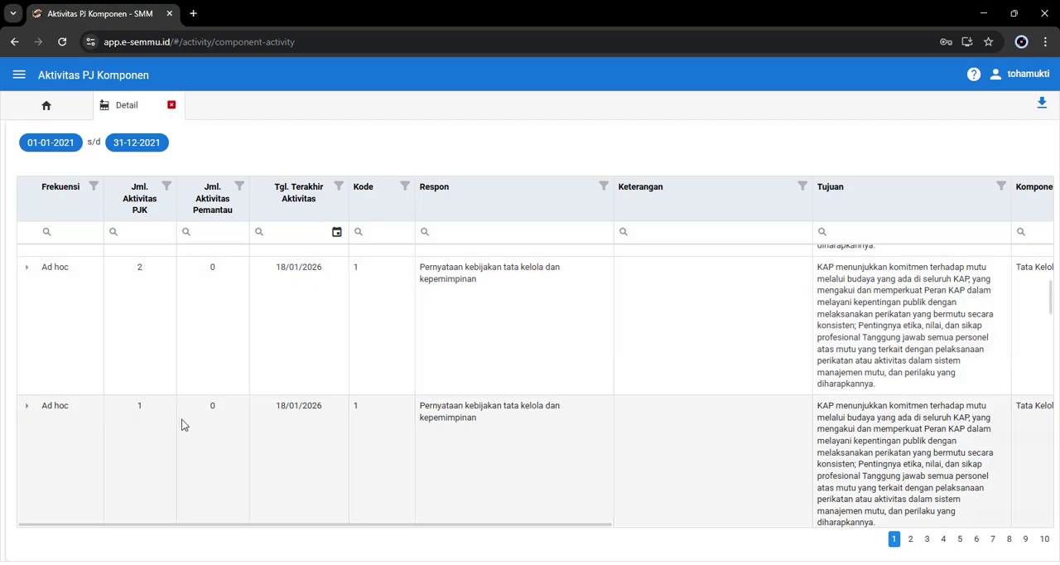
scroll(175, 405, "up", 4)
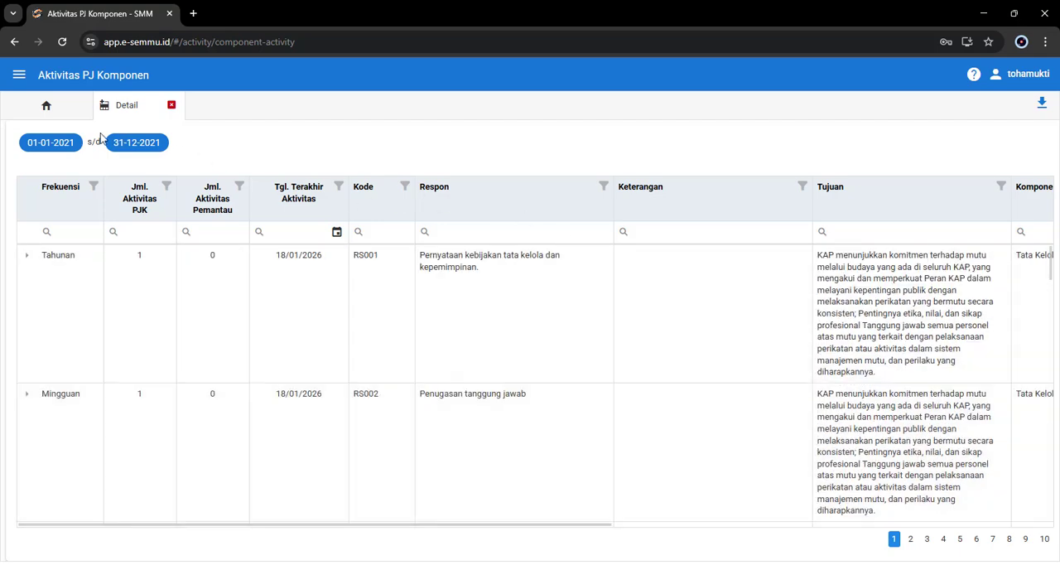
left_click(171, 105)
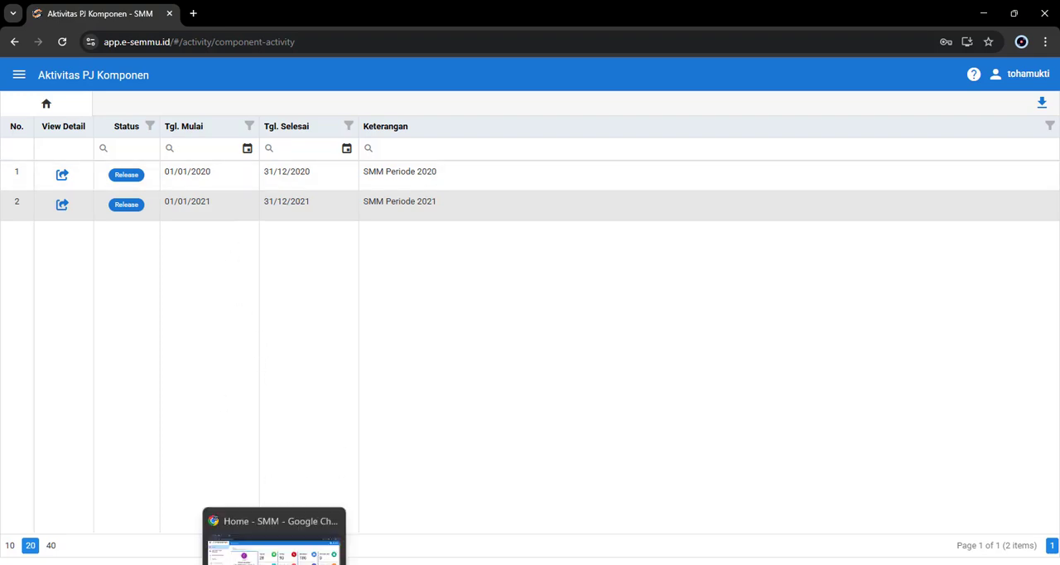
Step: Switch to the Pemantau account's Chrome window and open the SMM Periode 2021 detail in Aktivitas Pemantau with the side menu collapsed
left_click(275, 563)
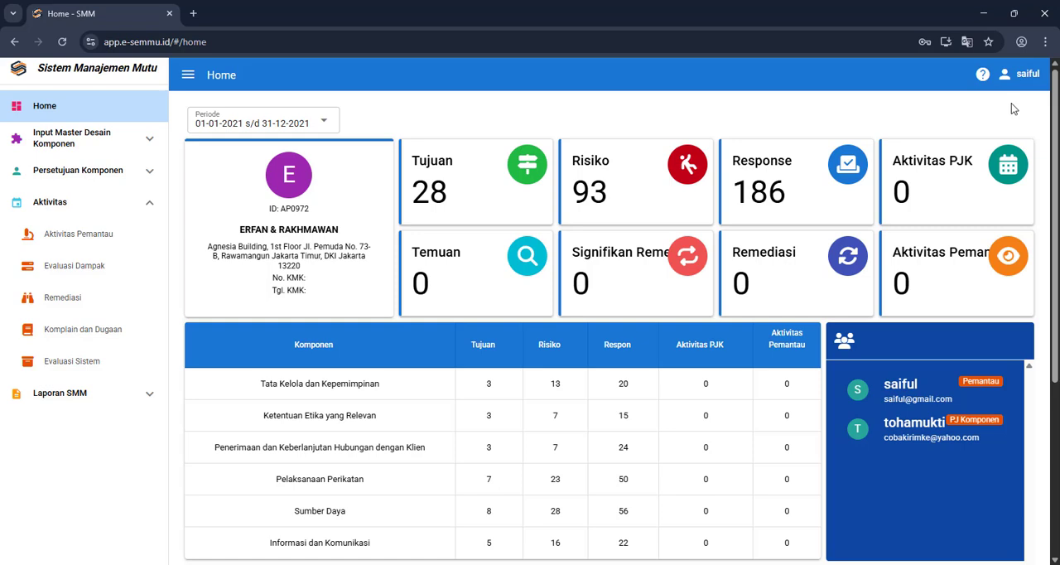
left_click(87, 238)
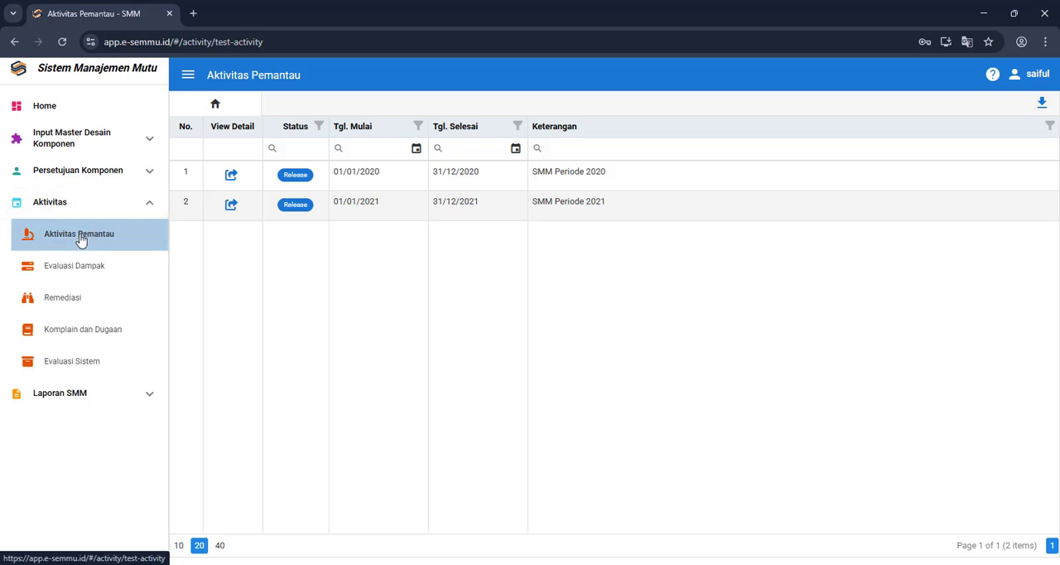
left_click(231, 205)
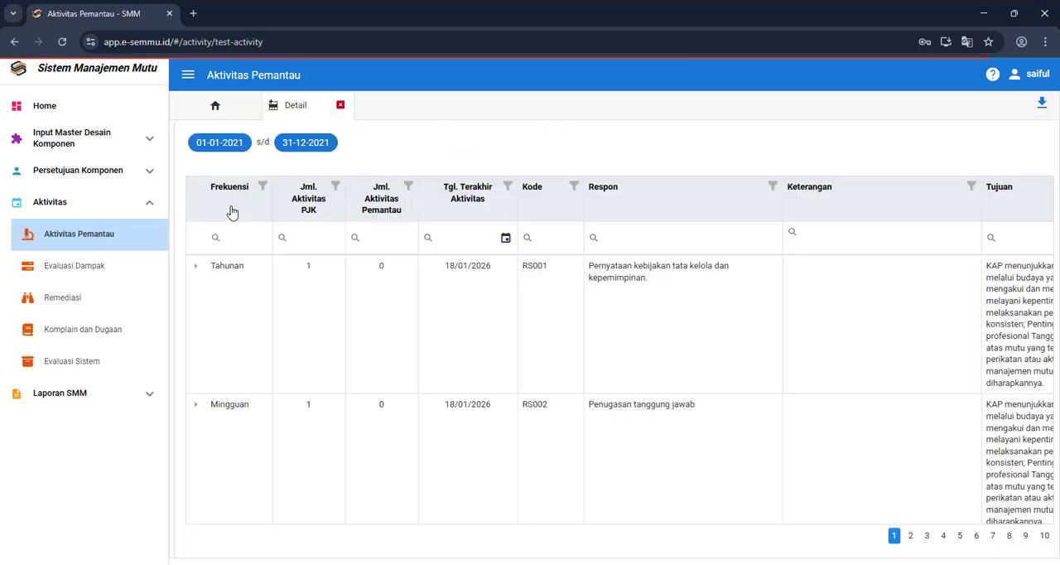
left_click(188, 77)
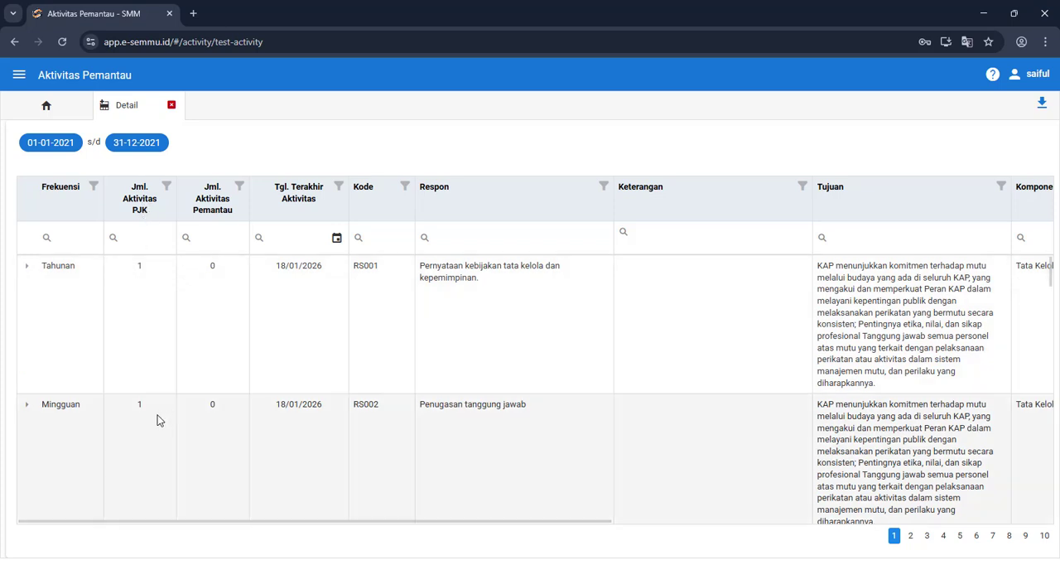
Step: Examine the Jml. Aktivitas PJK, Jml. Aktivitas Pemantau and Tgl. Terakhir Aktivitas values of the Tahunan, Mingguan and Ad hoc rows
scroll(157, 415, "down", 1)
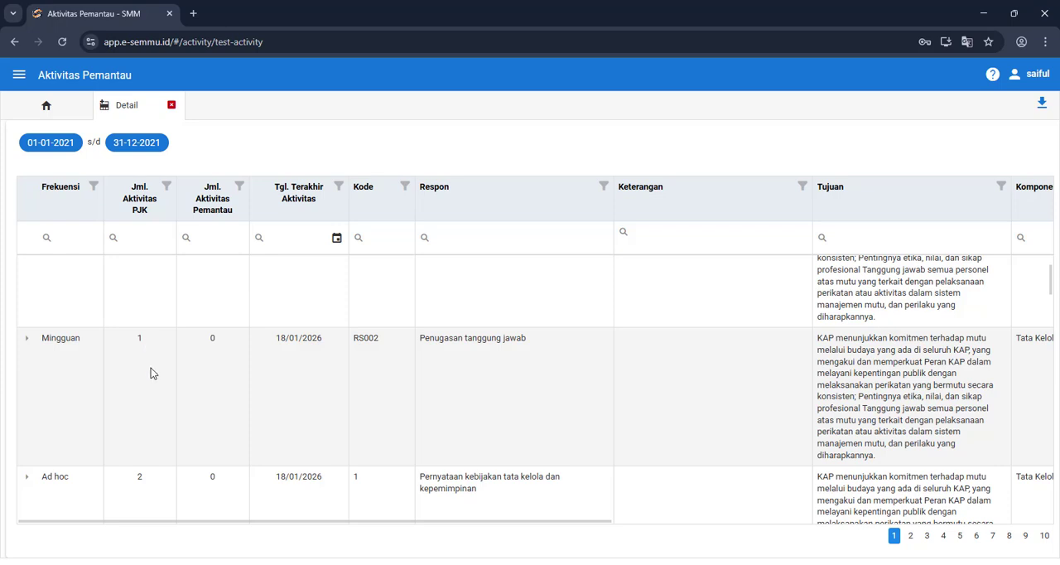
scroll(151, 368, "down", 2)
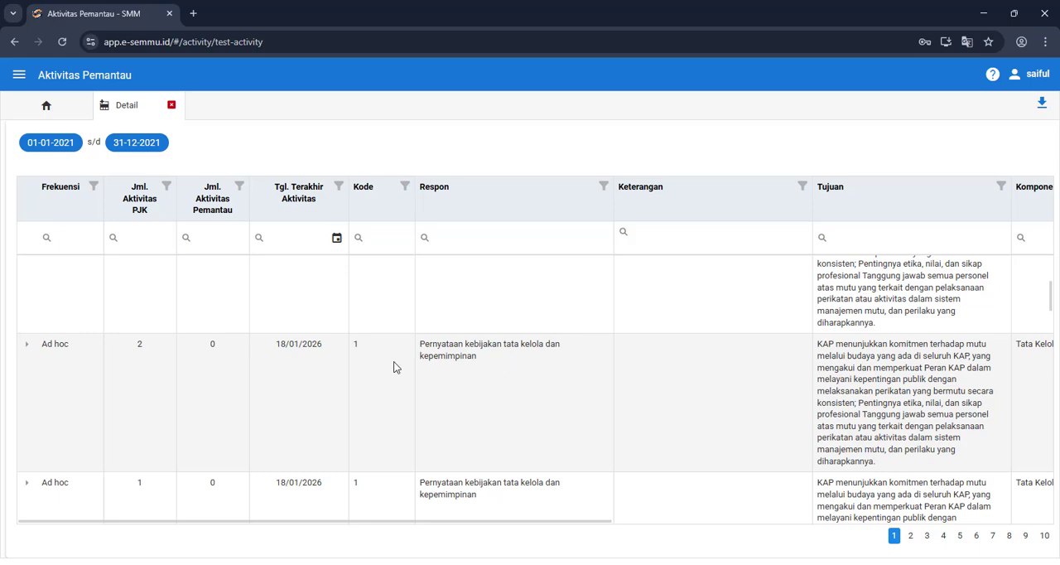
scroll(145, 384, "up", 3)
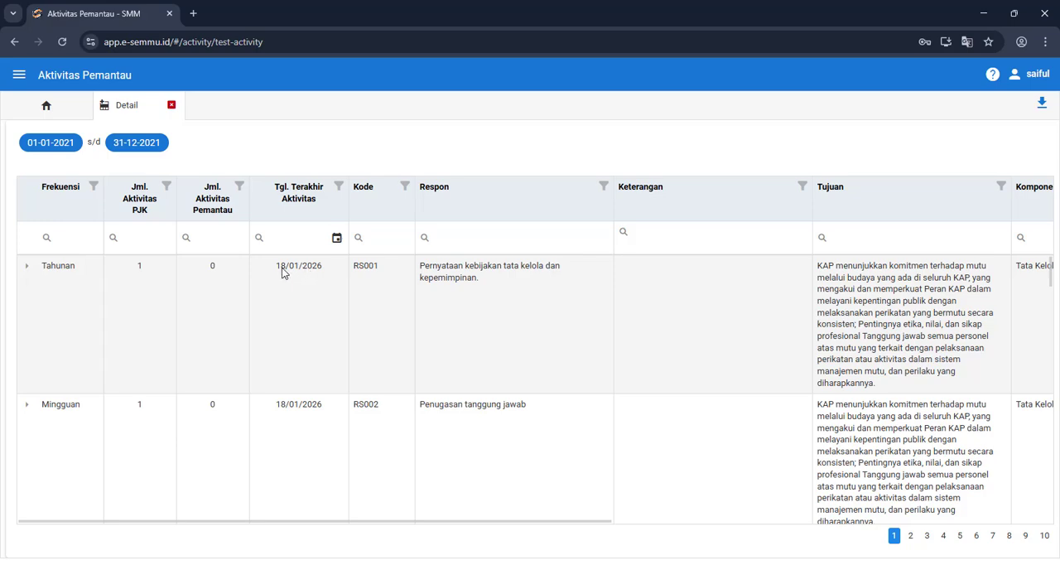
scroll(289, 405, "down", 1)
scroll(290, 407, "down", 1)
scroll(290, 408, "up", 2)
left_click_drag(317, 265, 285, 269)
left_click(313, 273)
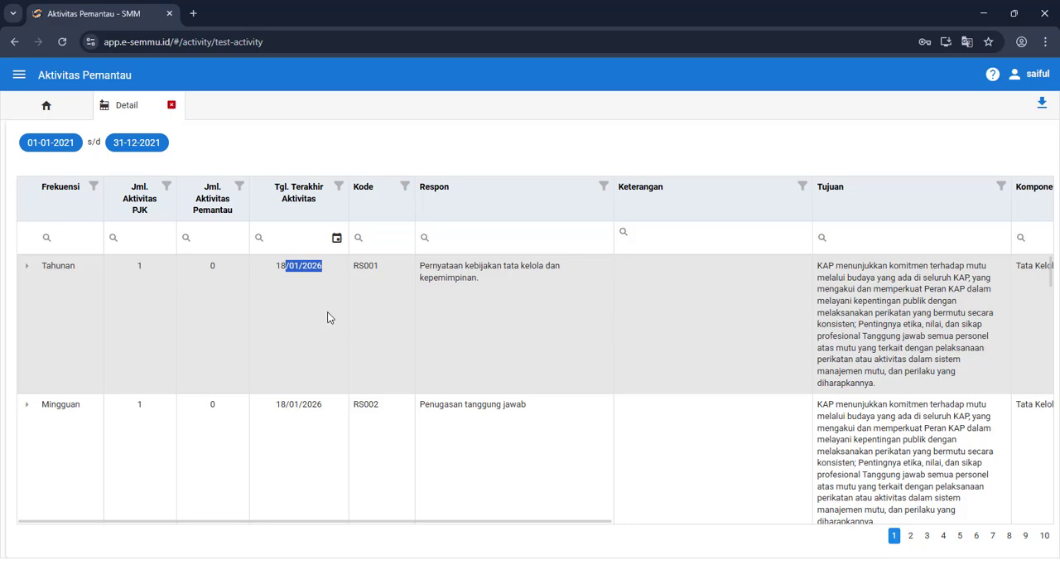
left_click(294, 270)
scroll(301, 414, "down", 3)
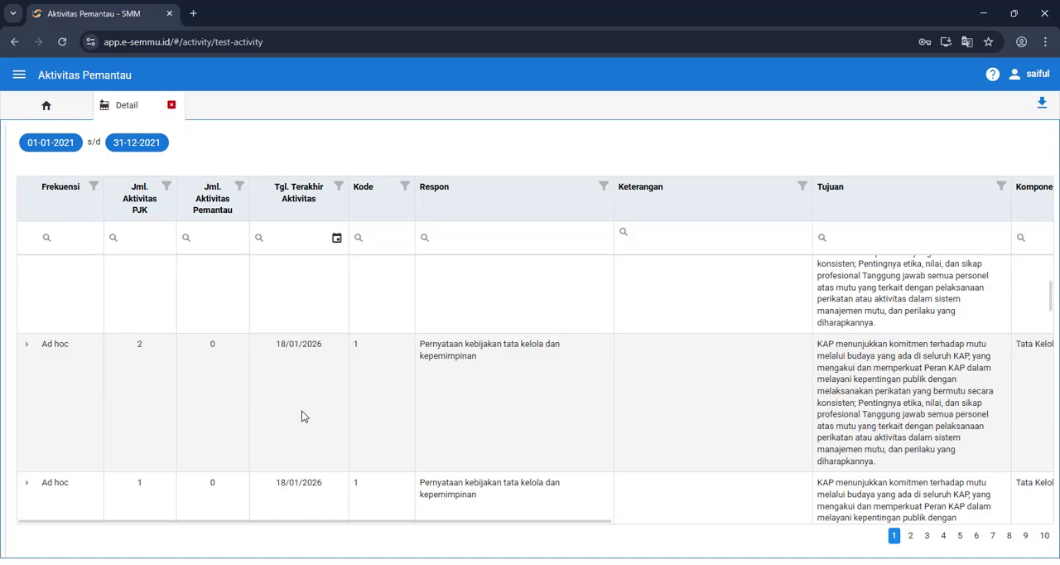
scroll(303, 412, "up", 3)
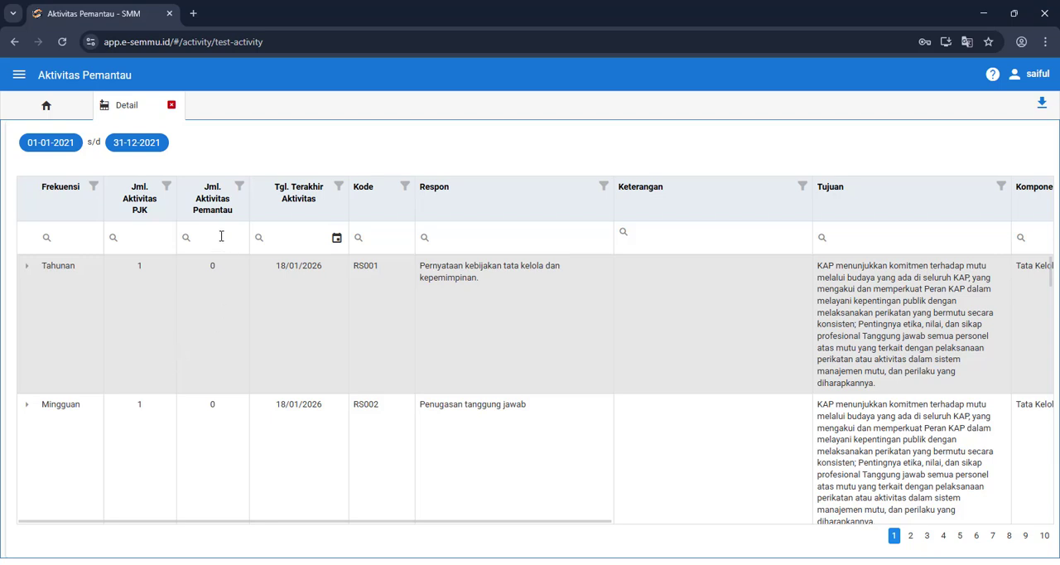
Step: Hide the Tujuan column from the response table using the Column Chooser
right_click(284, 320)
left_click(308, 370)
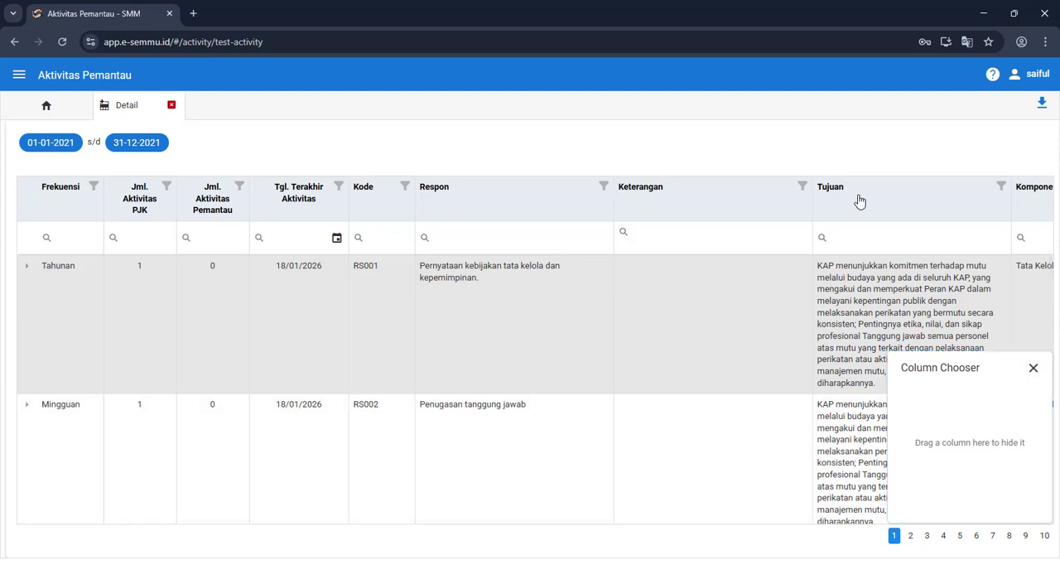
left_click_drag(861, 203, 937, 429)
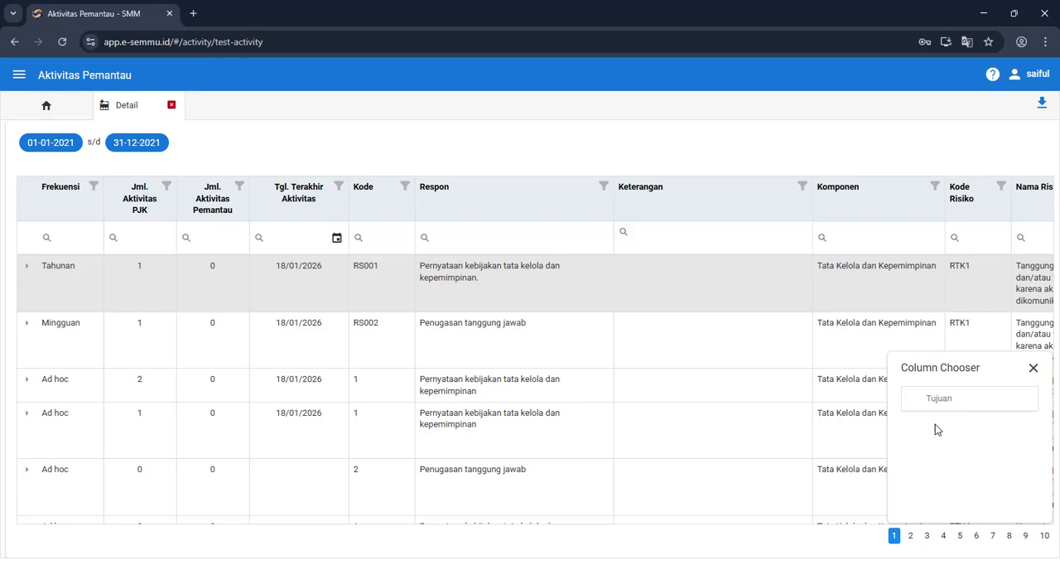
left_click(1033, 374)
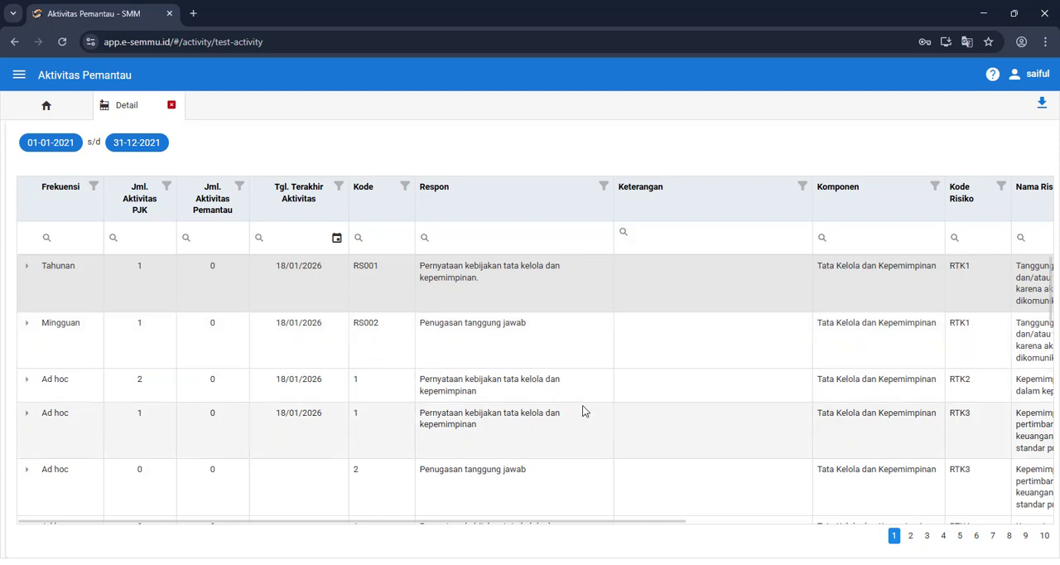
Step: Review the response table's columns from Frekuensi through Komponen, Kode Risiko and Nama Risiko to the Risk Assesment ratings
scroll(537, 407, "right", 6)
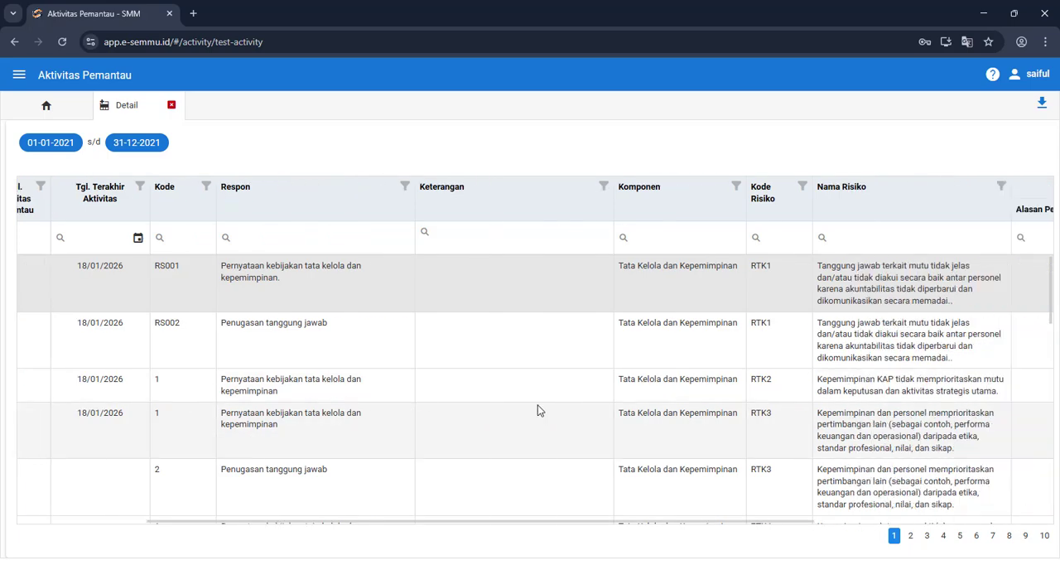
scroll(537, 409, "left", 6)
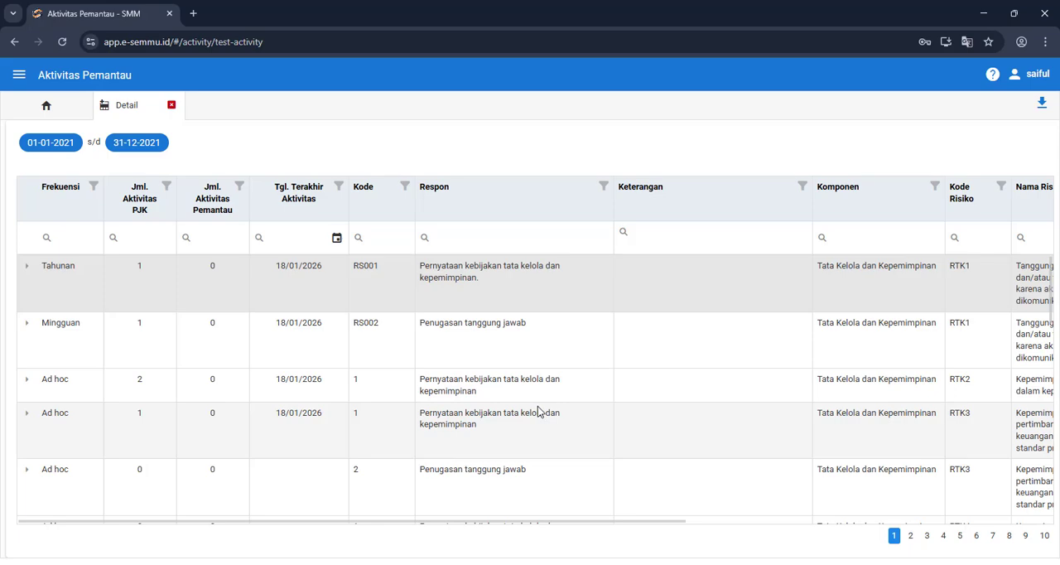
scroll(623, 369, "right", 6)
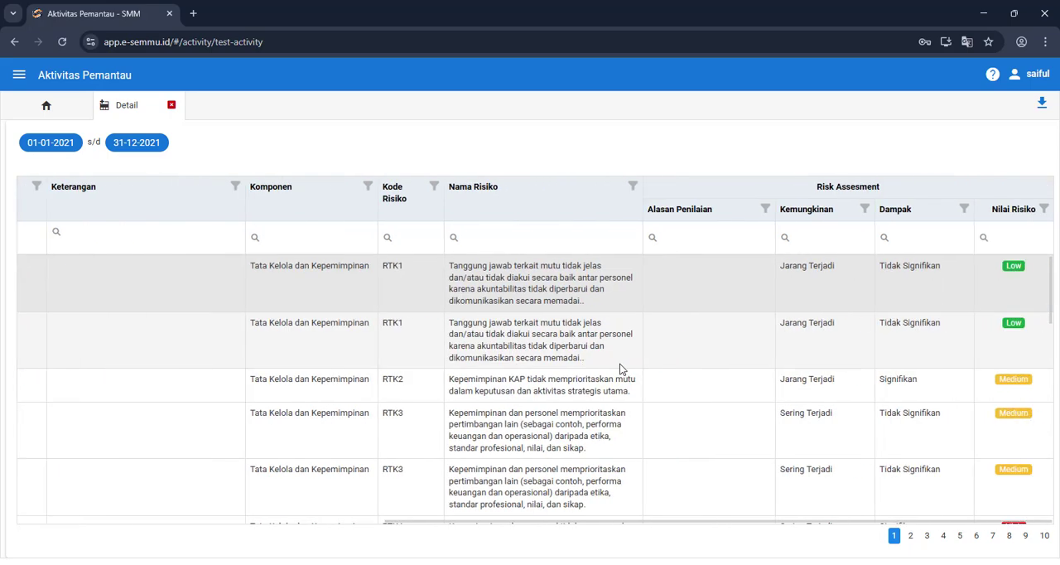
scroll(620, 365, "left", 1)
scroll(621, 365, "right", 1)
scroll(619, 369, "left", 6)
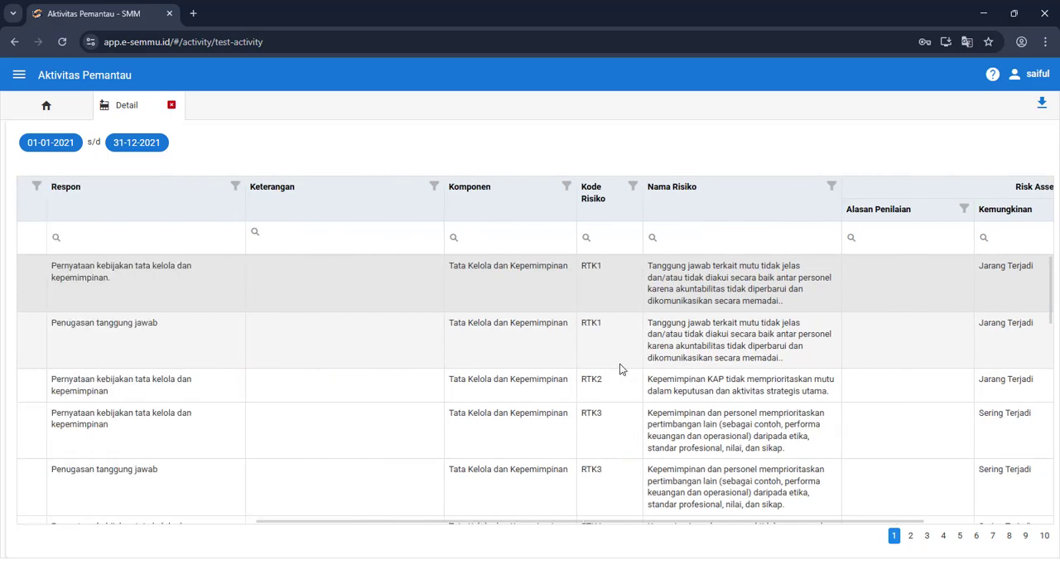
scroll(619, 369, "right", 6)
scroll(604, 374, "left", 8)
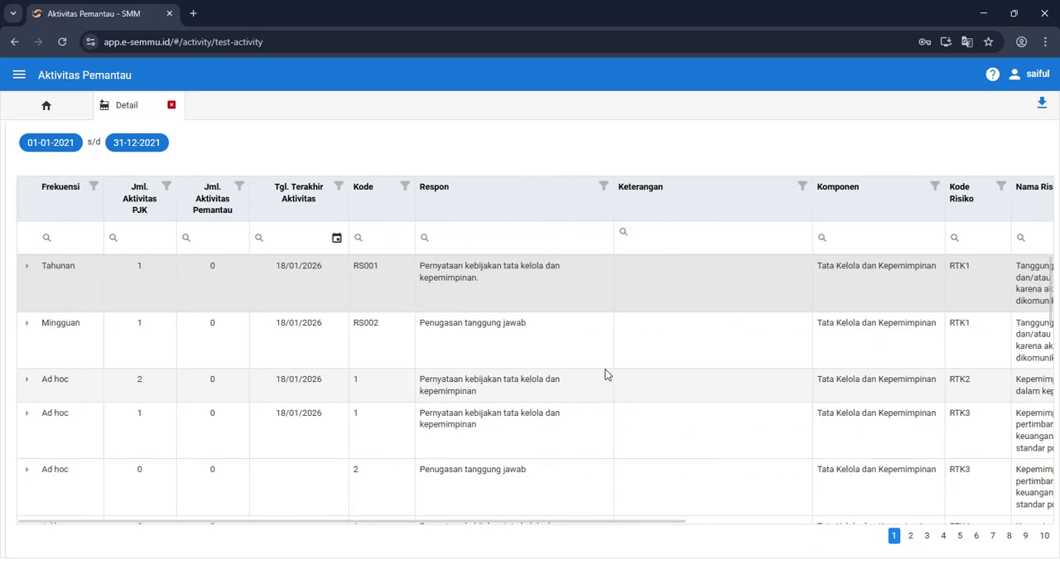
scroll(604, 374, "right", 8)
scroll(604, 375, "left", 6)
scroll(604, 375, "left", 3)
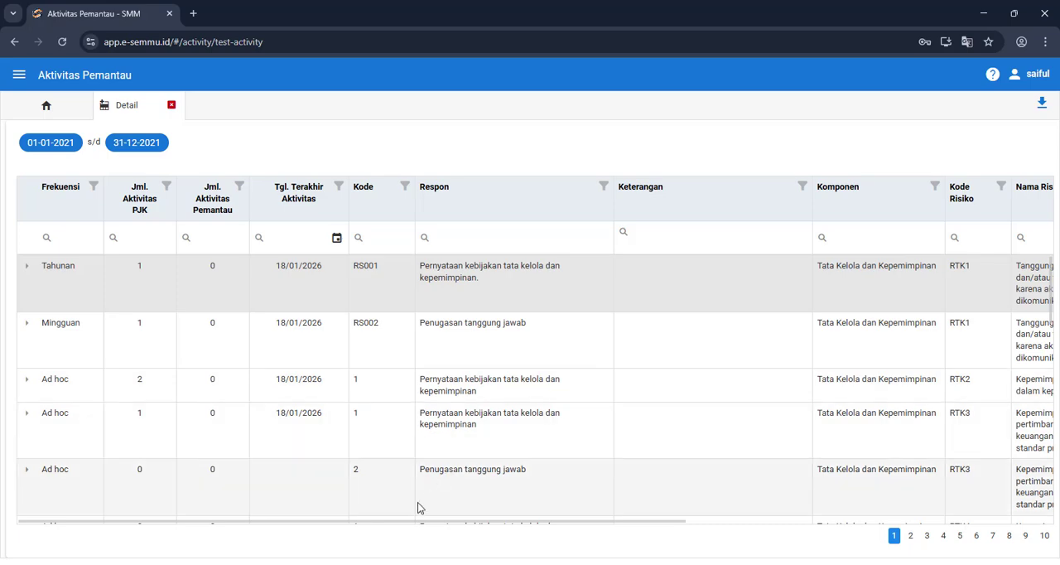
left_click_drag(400, 519, 329, 519)
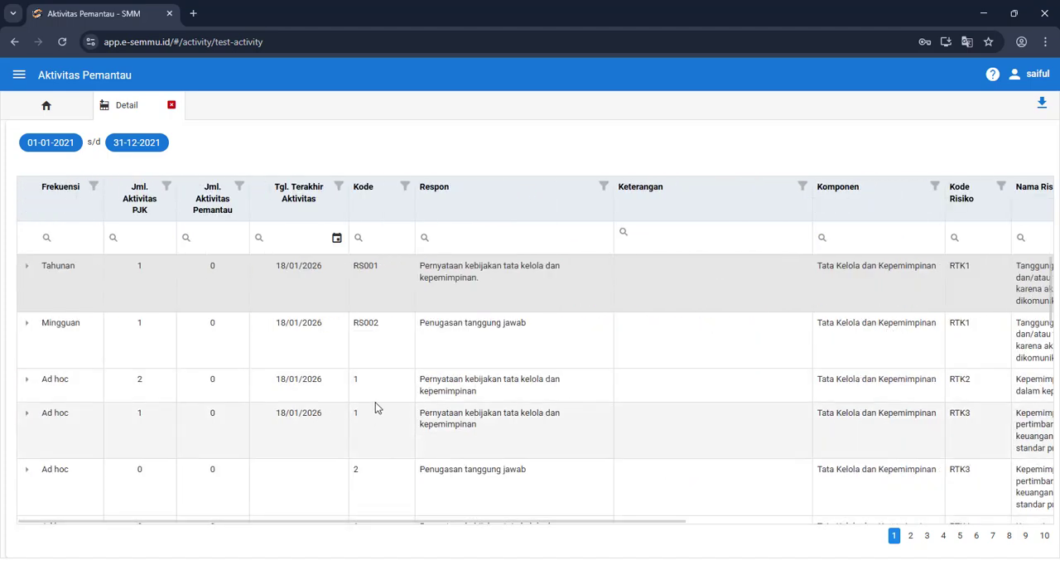
scroll(352, 411, "right", 6)
scroll(352, 412, "left", 6)
scroll(352, 411, "right", 4)
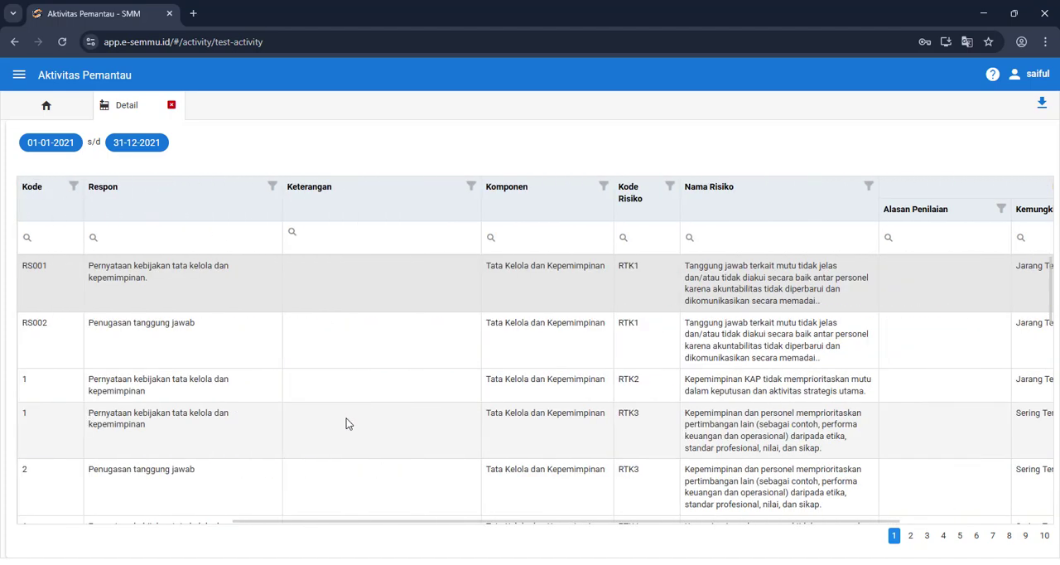
scroll(346, 414, "left", 4)
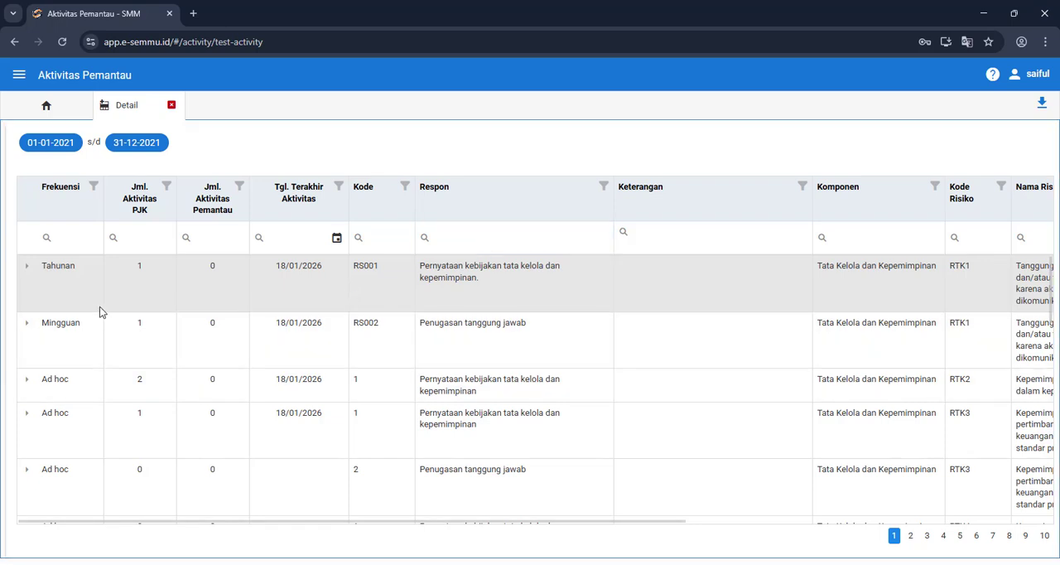
Step: Expand the Tahunan row for RS001, review its Aktivitas PJK entry, and view the linked Eksternal File folder before returning to the entry
left_click(26, 270)
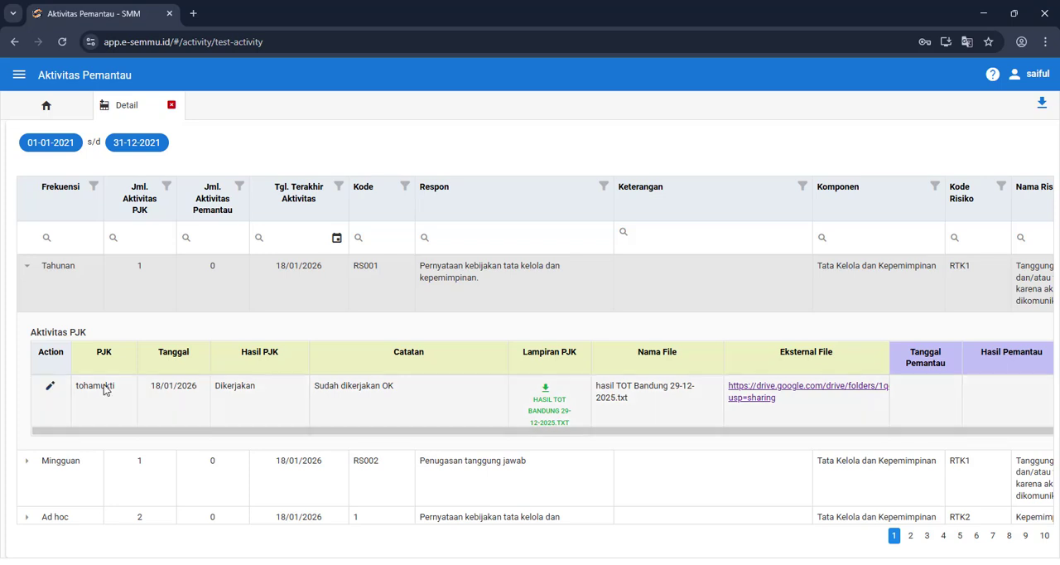
left_click_drag(124, 437, 183, 440)
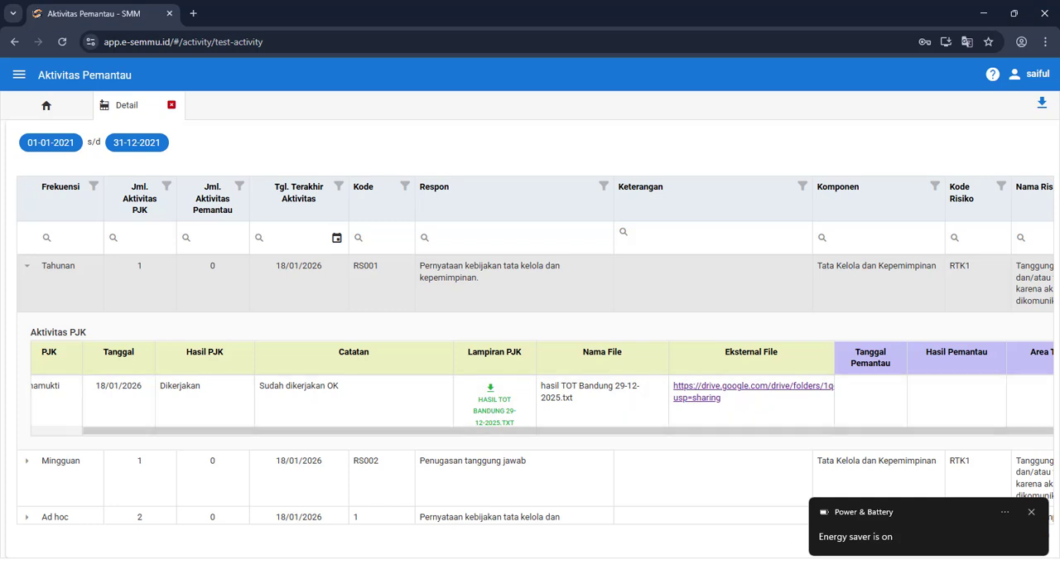
left_click(1033, 513)
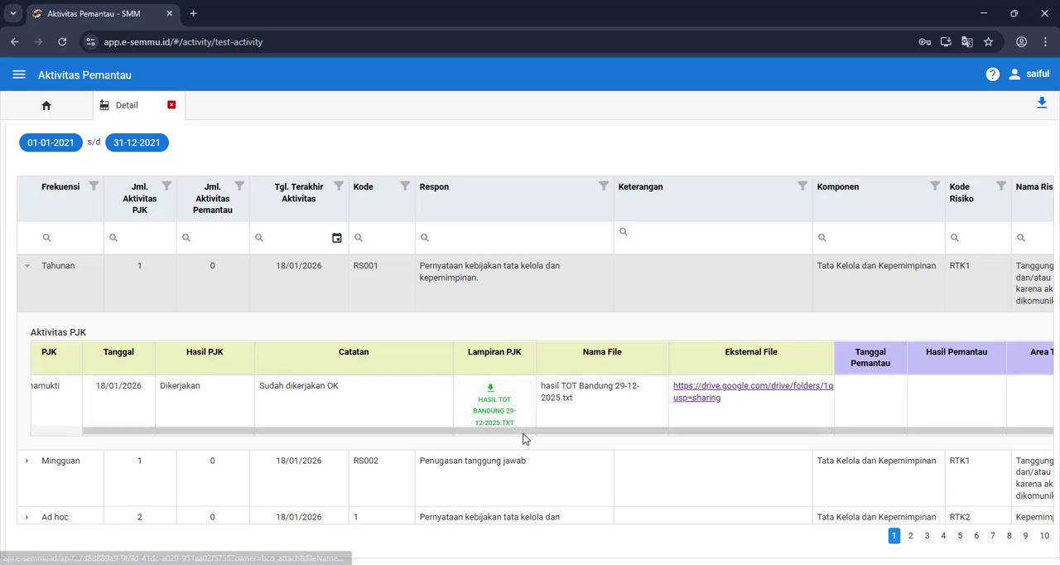
left_click_drag(534, 433, 613, 433)
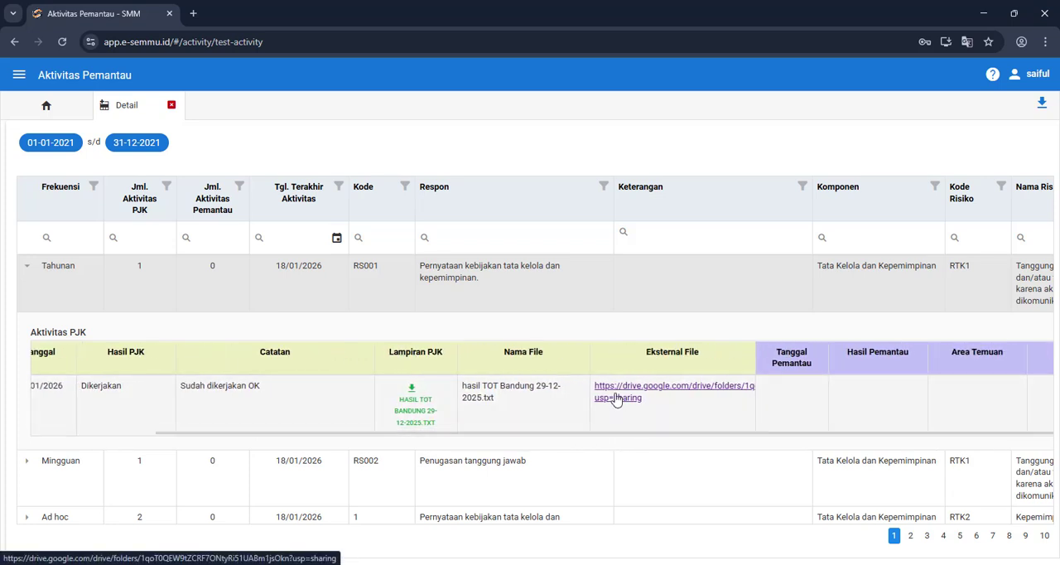
left_click(616, 399)
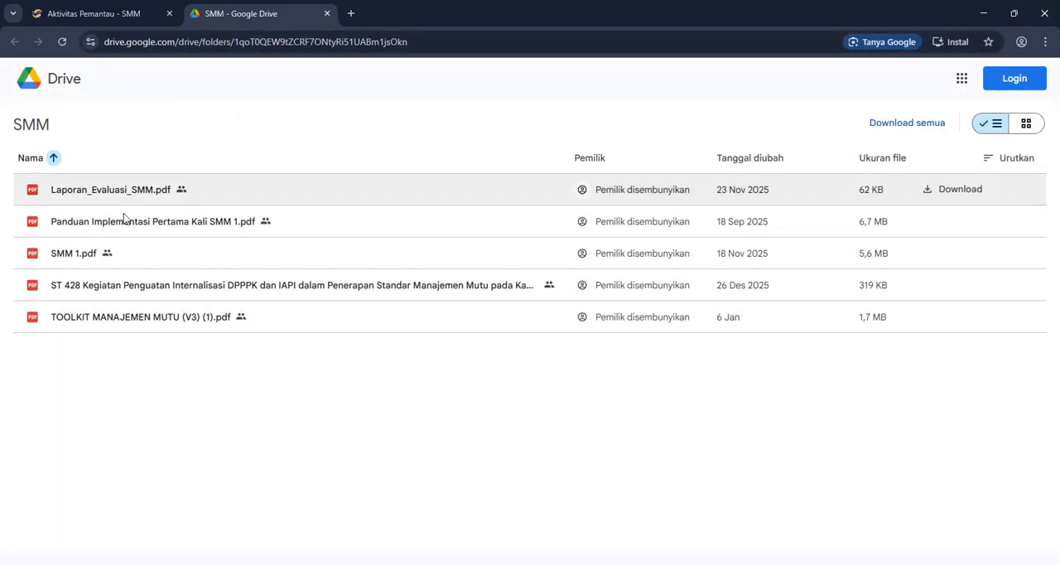
left_click(326, 13)
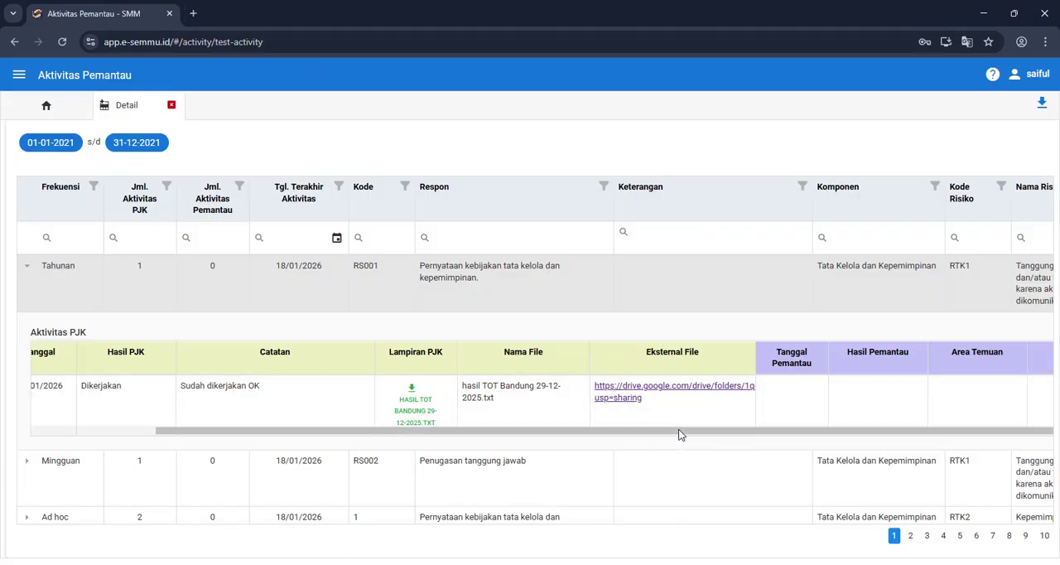
Step: Open the Form Pemantau for the Aktivitas PJK entry of the Tahunan row RS001
scroll(686, 407, "right", 5)
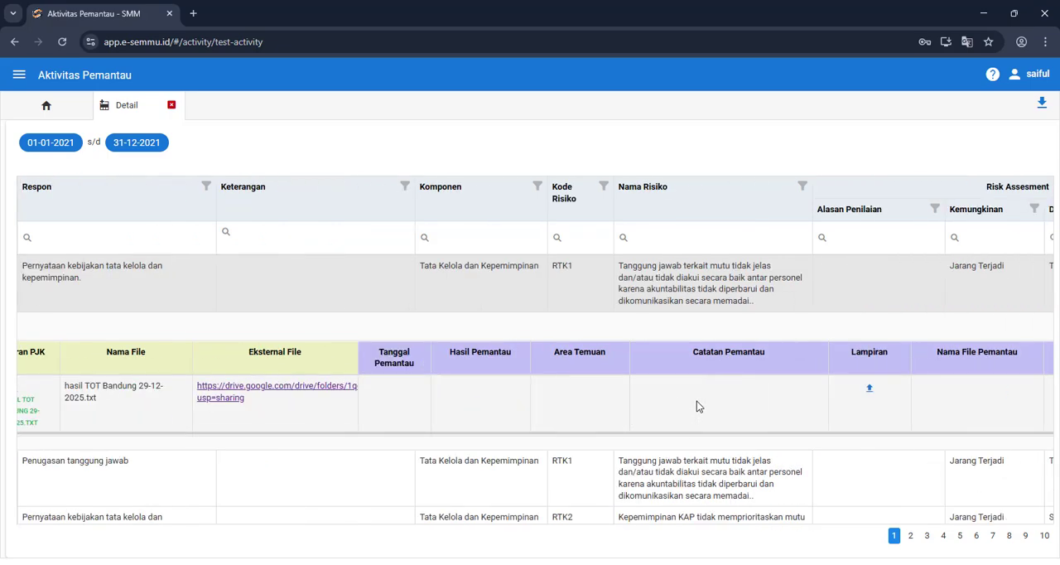
scroll(698, 409, "left", 1)
scroll(373, 491, "left", 5)
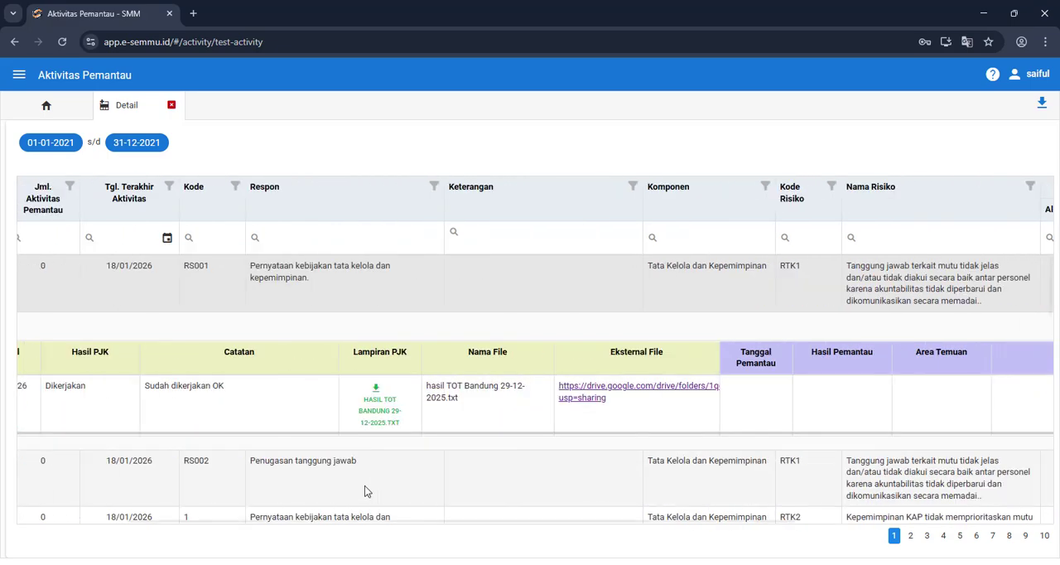
scroll(361, 484, "left", 3)
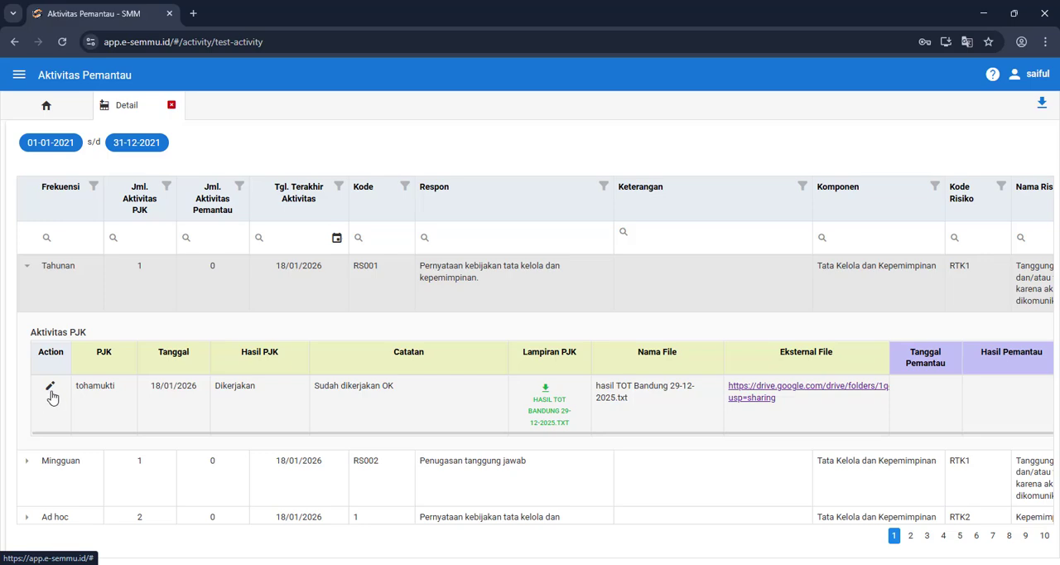
left_click(51, 394)
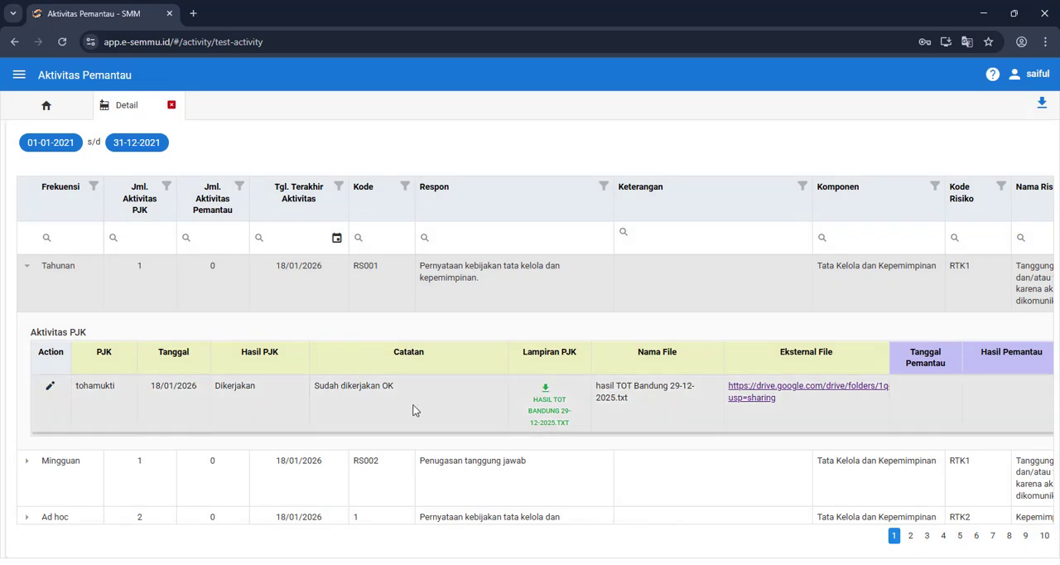
right_click(373, 404)
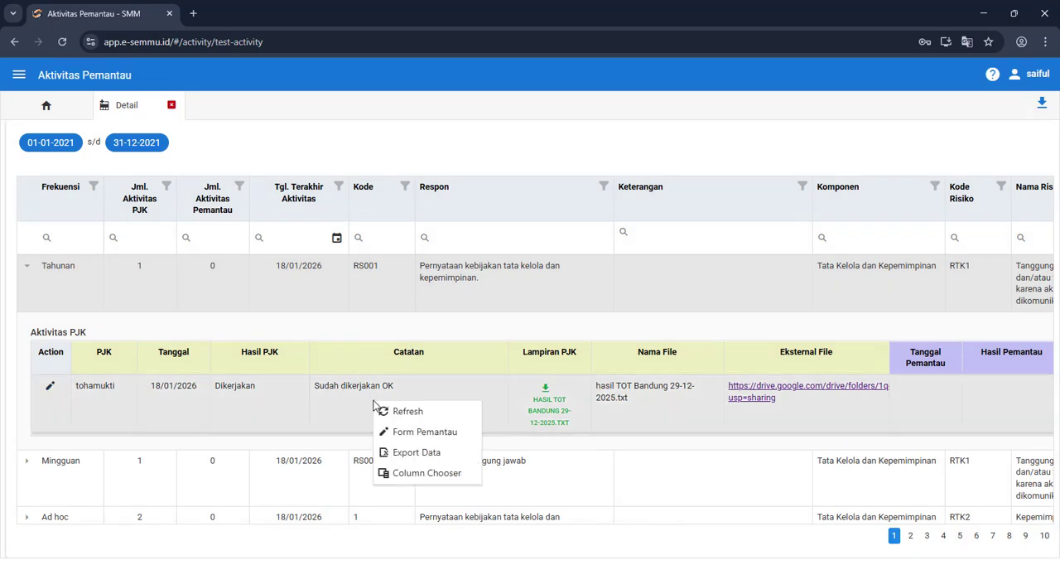
left_click(436, 440)
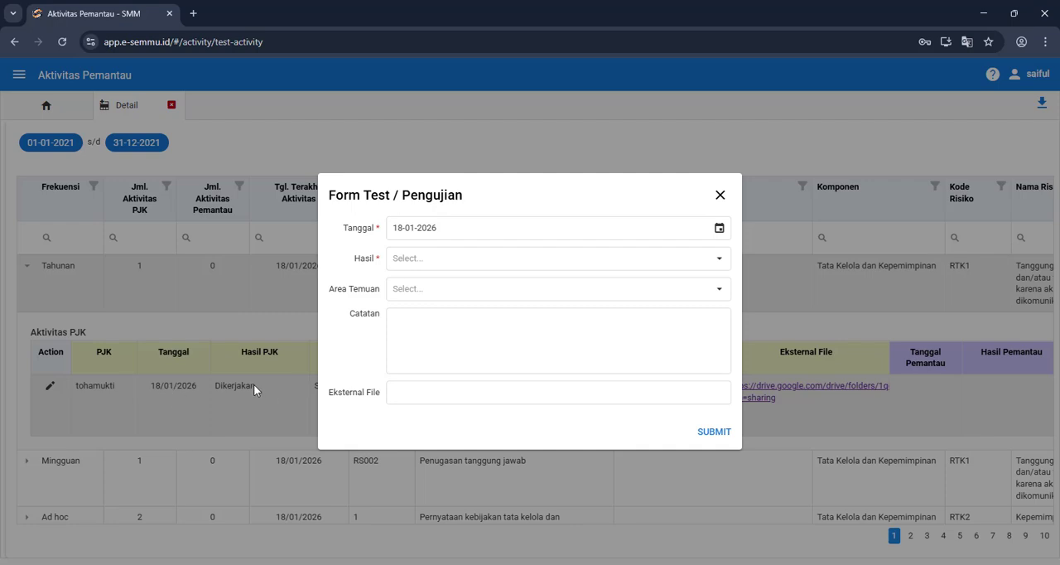
Step: Submit the test form with Hasil Sesuai, Catatan "ok" and the copied Google Drive folder link as Eksternal File
left_click(719, 259)
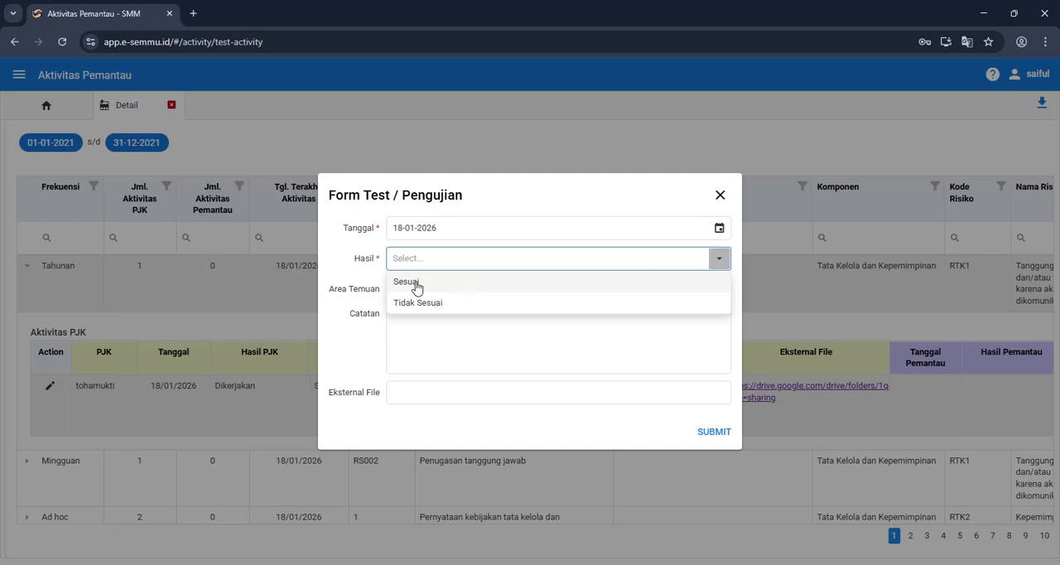
left_click(544, 285)
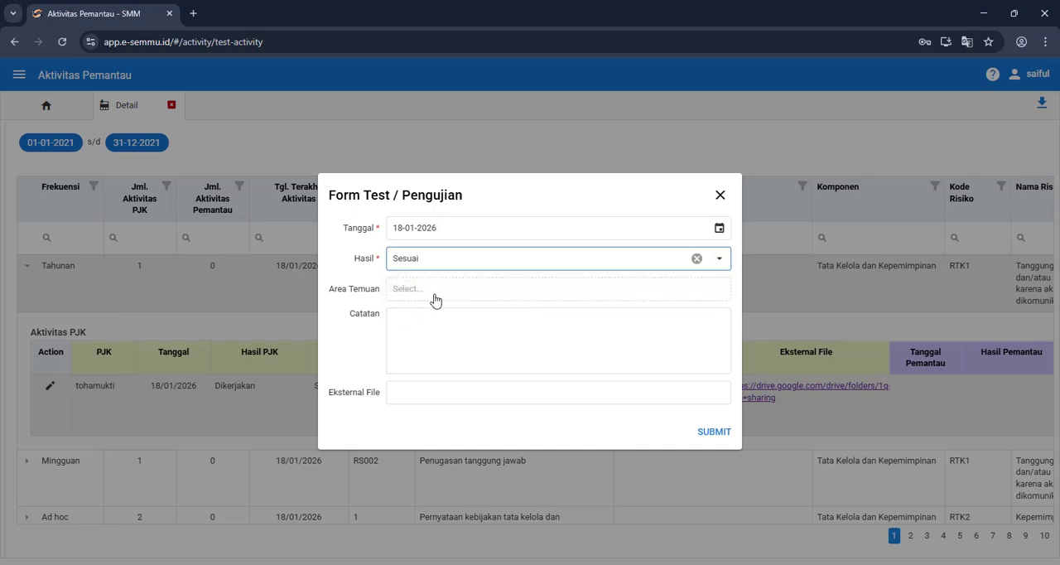
left_click(424, 325)
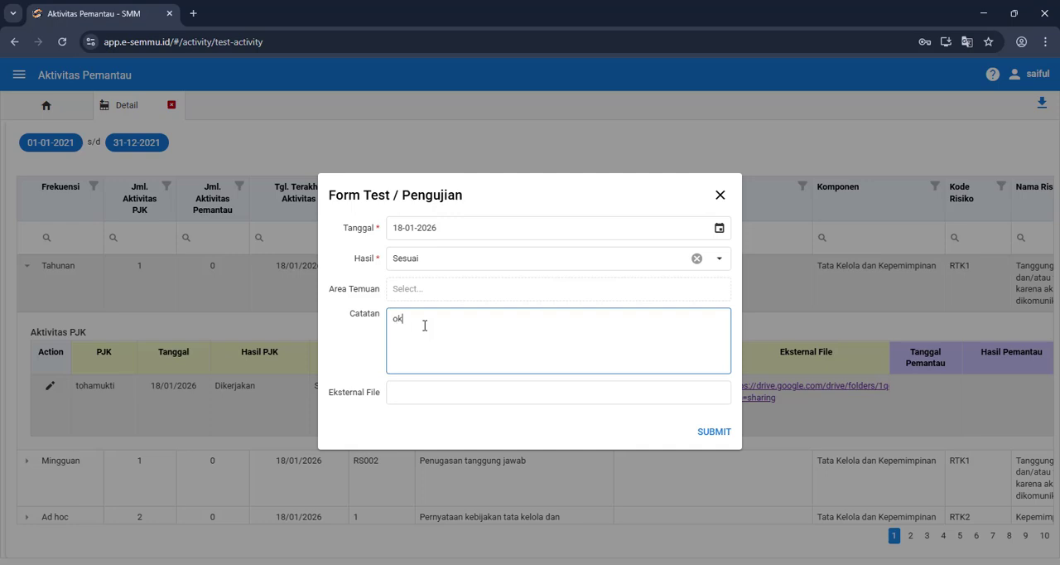
left_click(442, 394)
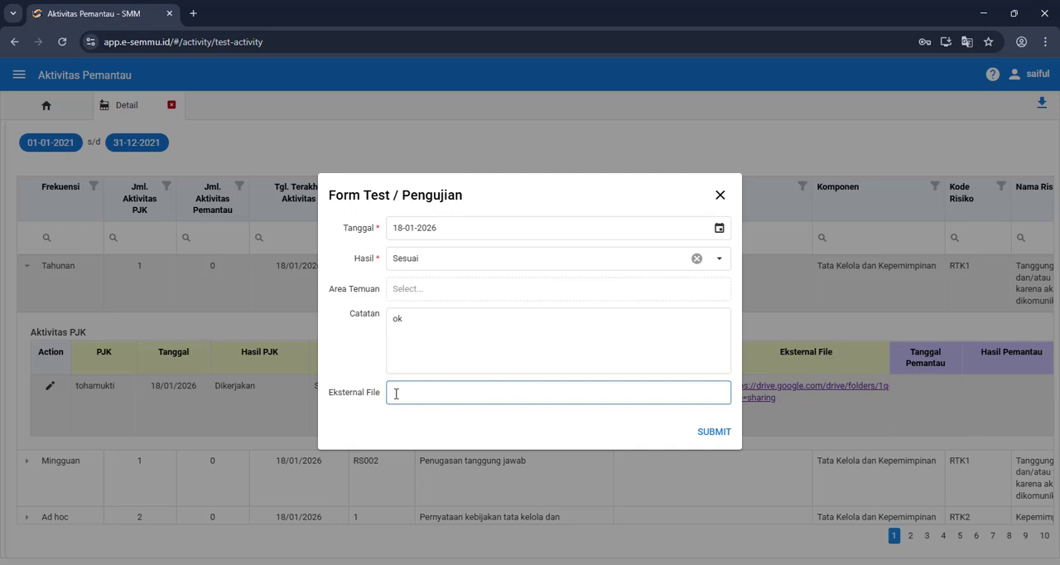
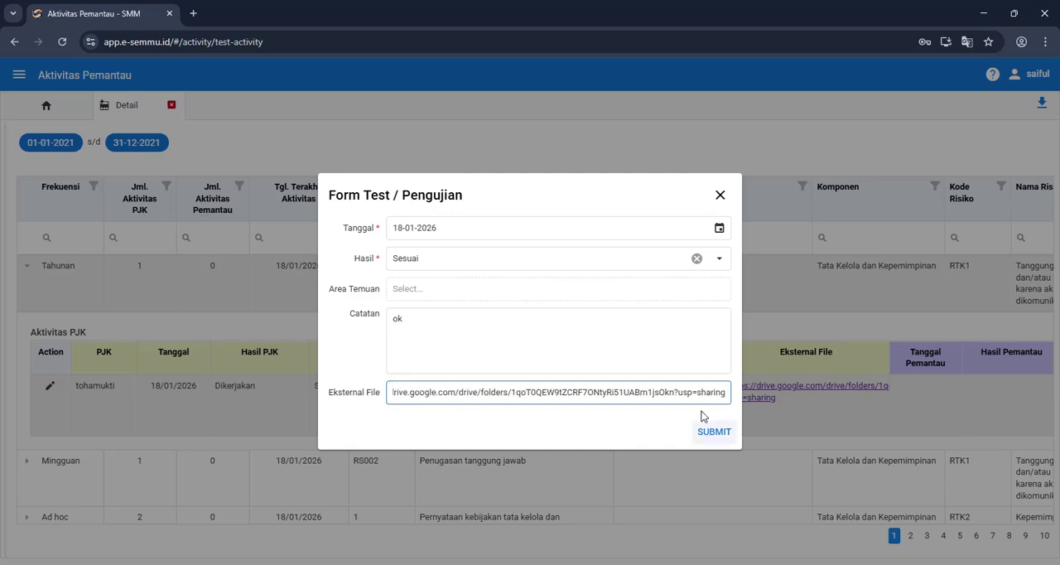
left_click(635, 342)
left_click(717, 432)
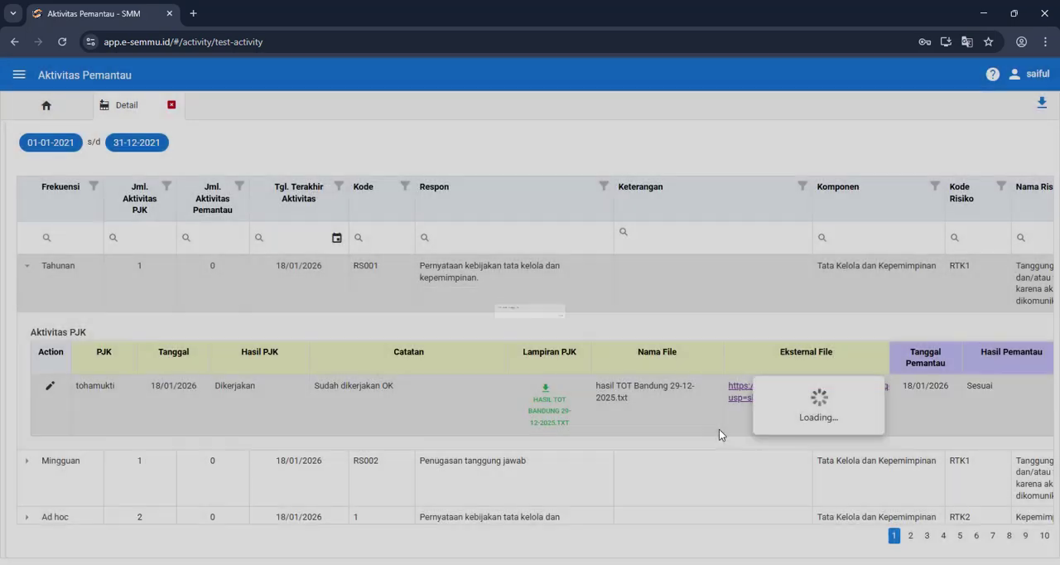
Step: Review the RS001 entry's monitoring columns from Tanggal Pemantau and Hasil Pemantau through Lampiran and Eksternal File Pemantau
scroll(695, 403, "right", 3)
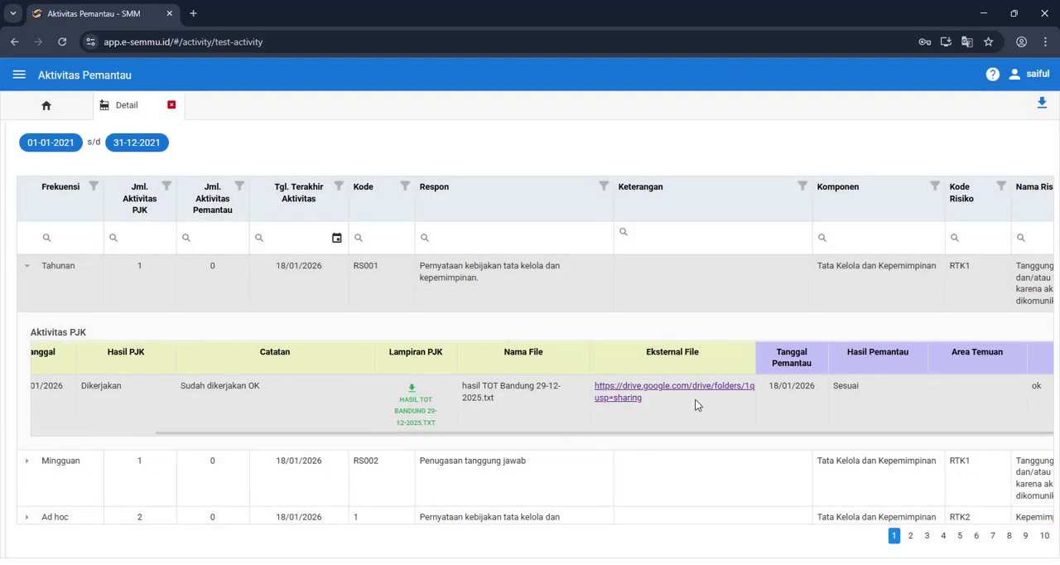
scroll(721, 471, "right", 6)
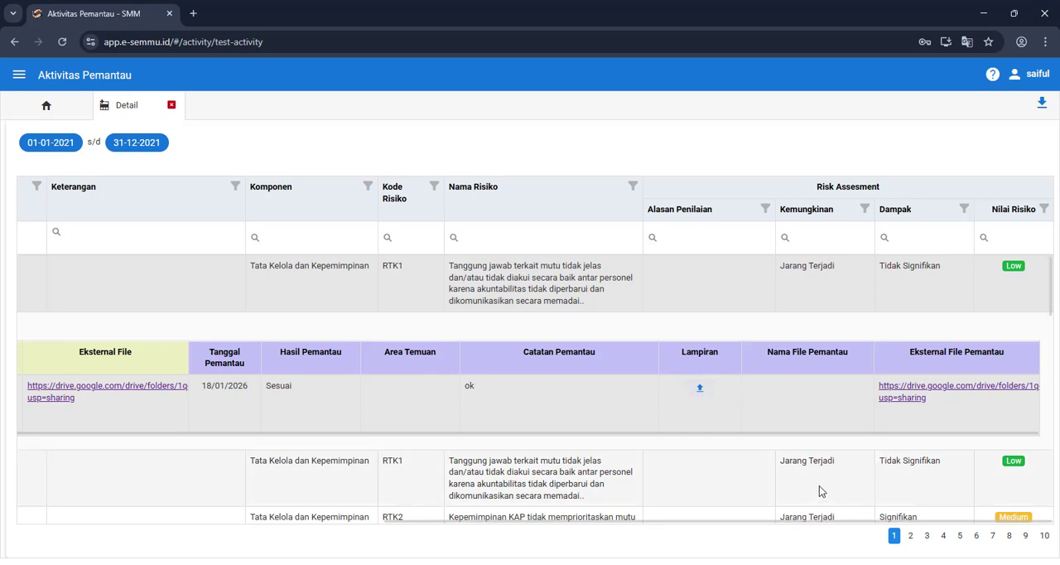
scroll(870, 461, "left", 3)
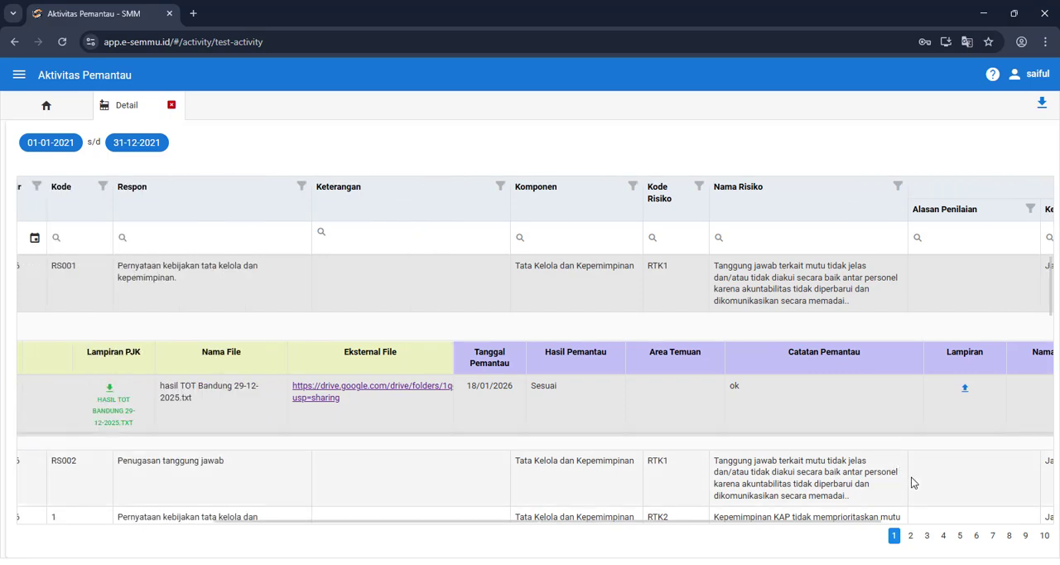
scroll(911, 477, "right", 3)
scroll(268, 492, "left", 2)
scroll(268, 497, "left", 5)
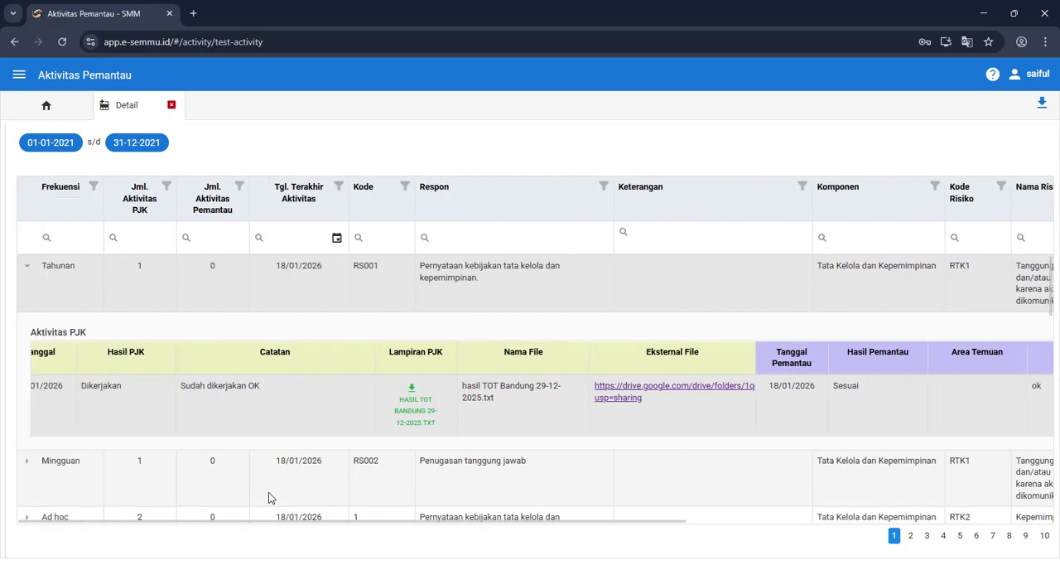
scroll(96, 400, "left", 2)
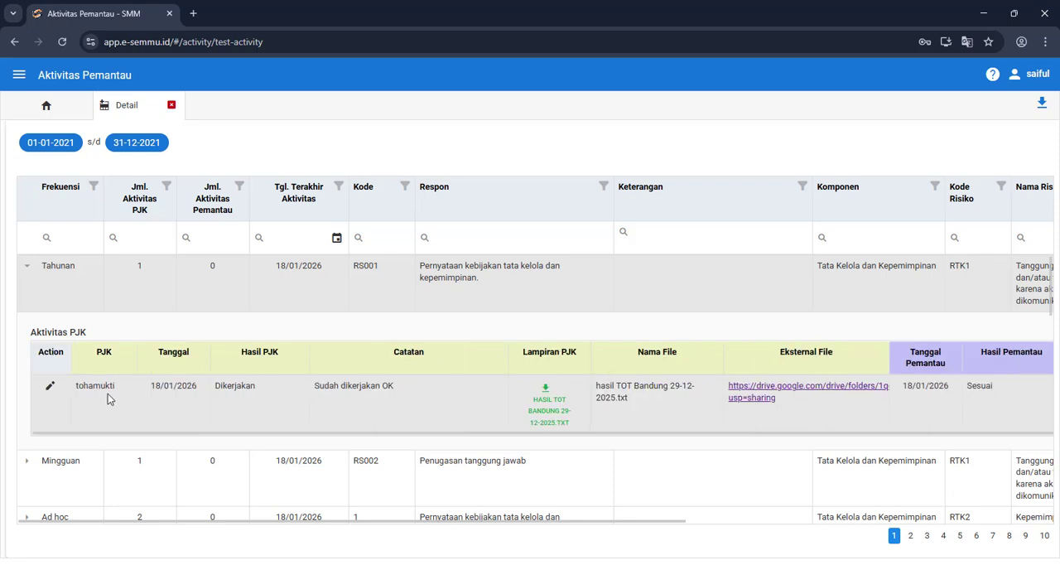
Step: Expand the Mingguan row RS002 to show its Aktivitas PJK entry
scroll(199, 453, "down", 2)
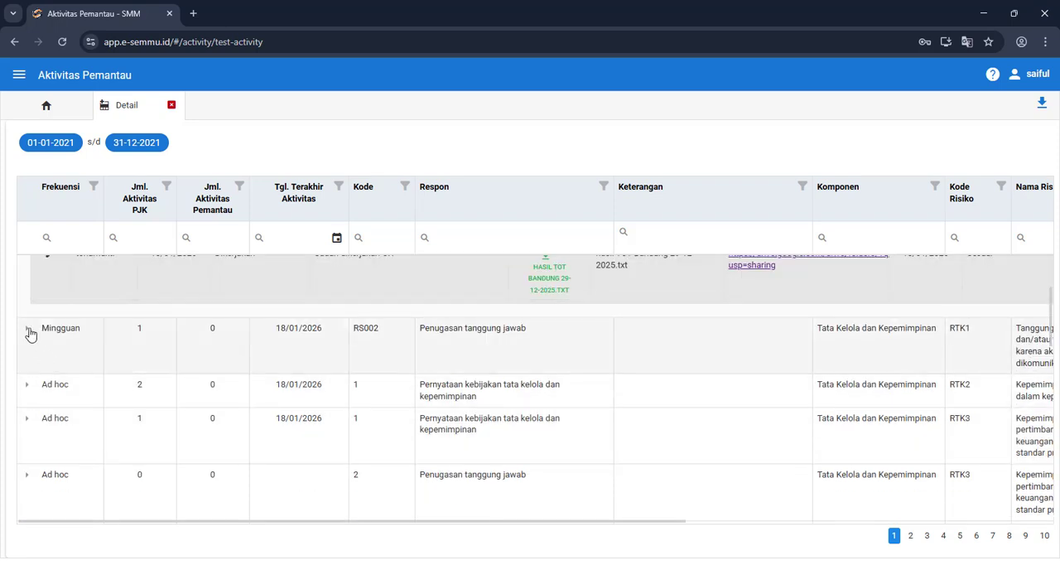
left_click(26, 331)
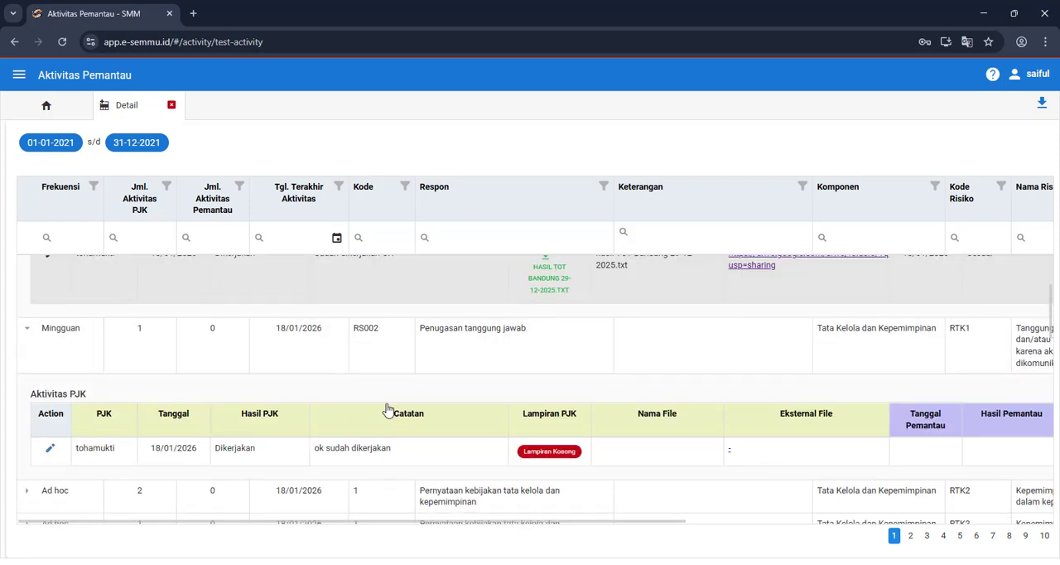
left_click(49, 452)
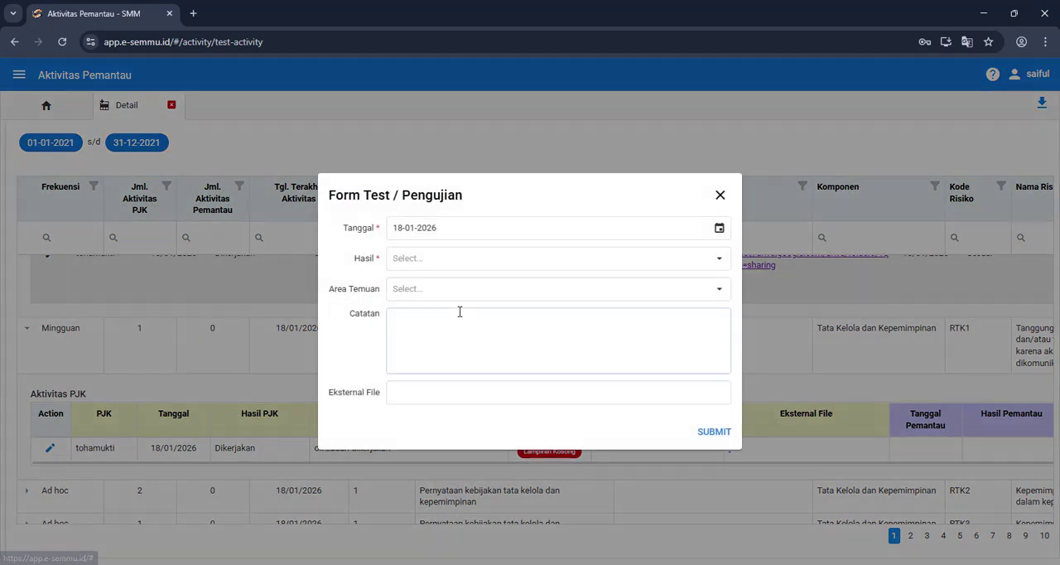
left_click(712, 259)
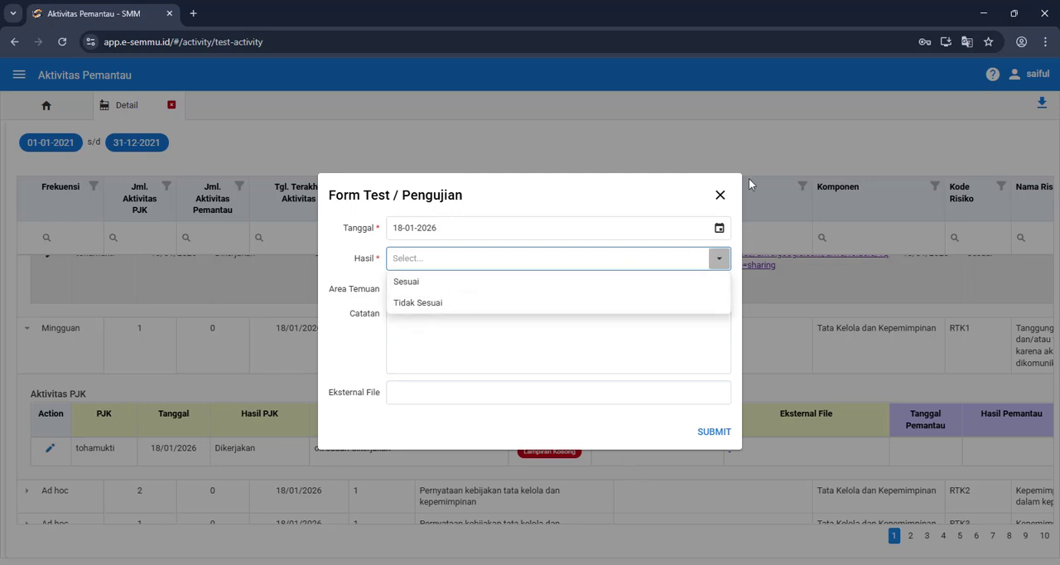
left_click(720, 194)
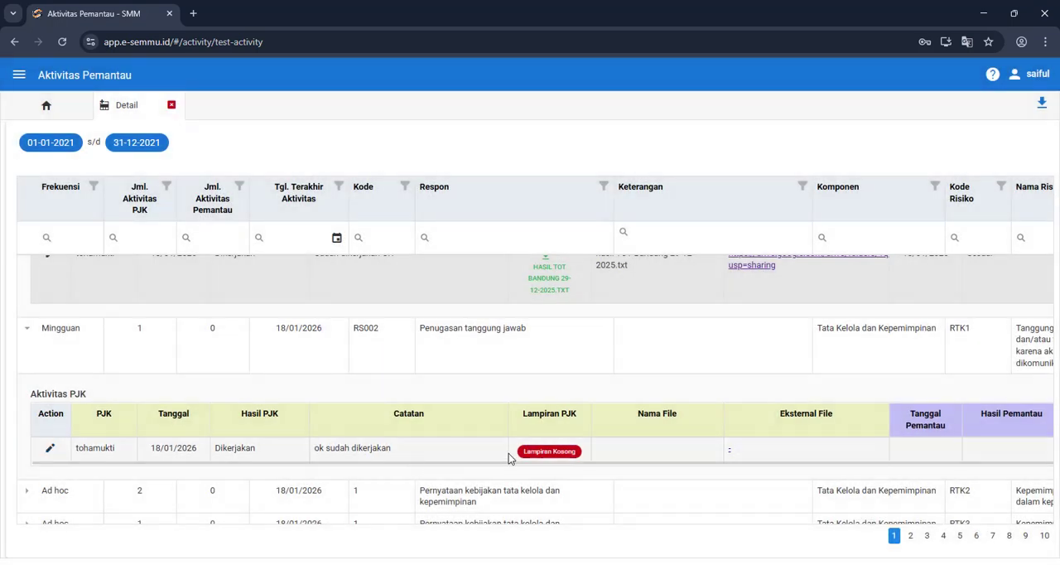
Step: Submit a monitoring result for the RS002 entry with Hasil Tidak Sesuai, Area Temuan Implementasi and Catatan "blm sesuai"
left_click(50, 448)
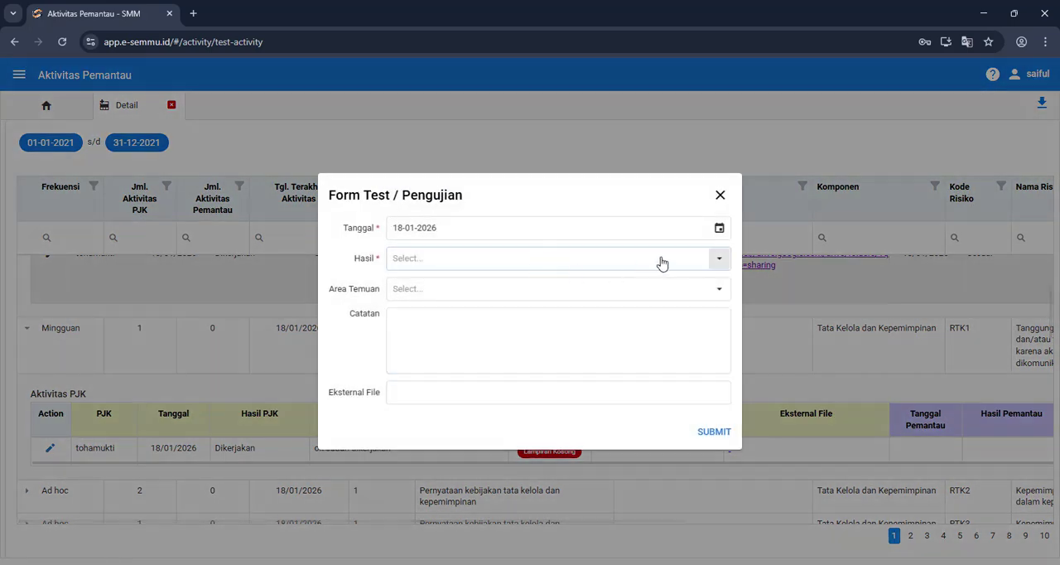
left_click(703, 260)
left_click(426, 302)
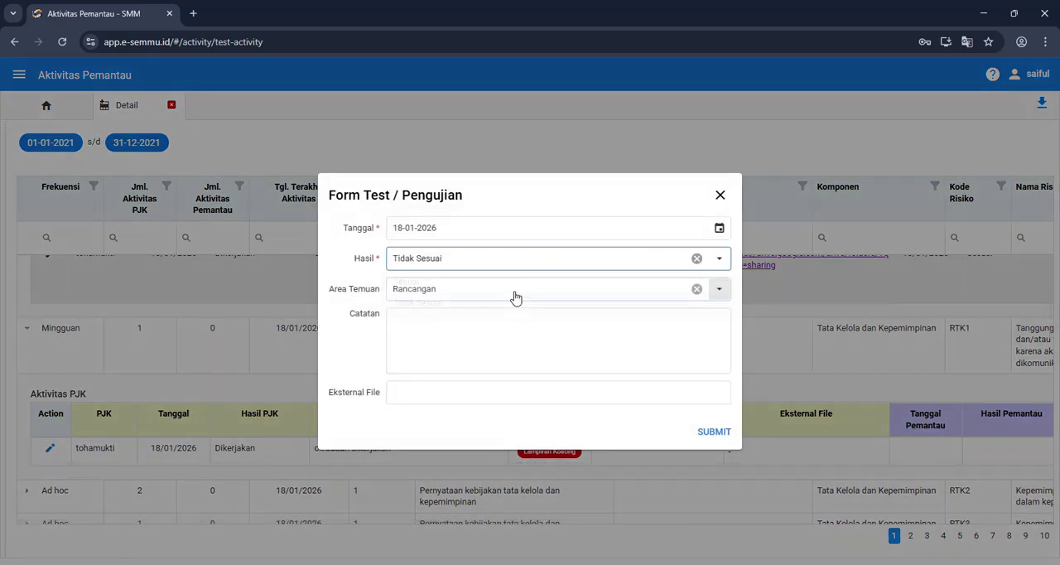
left_click(518, 295)
left_click(440, 335)
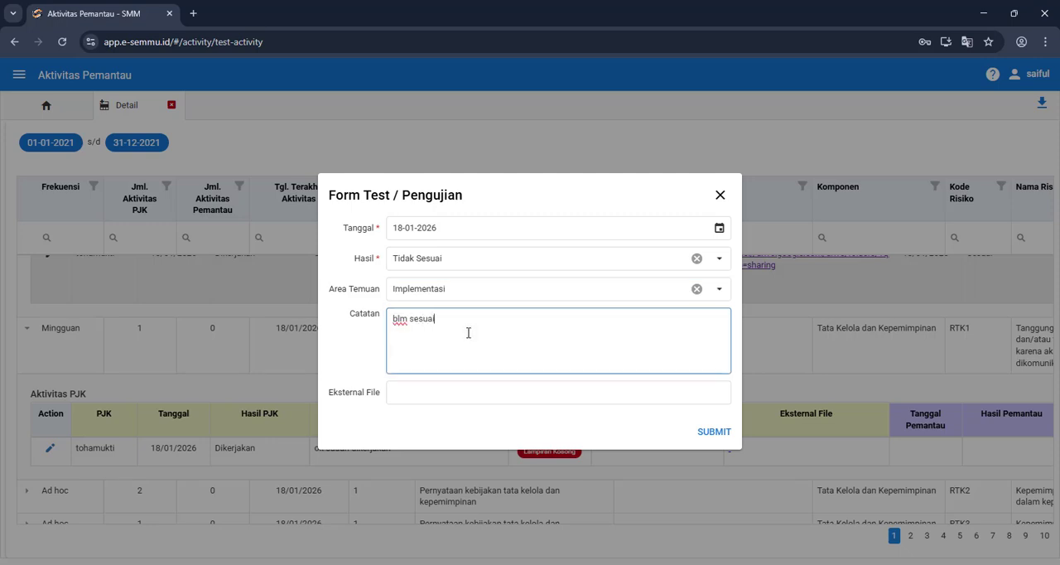
left_click(716, 433)
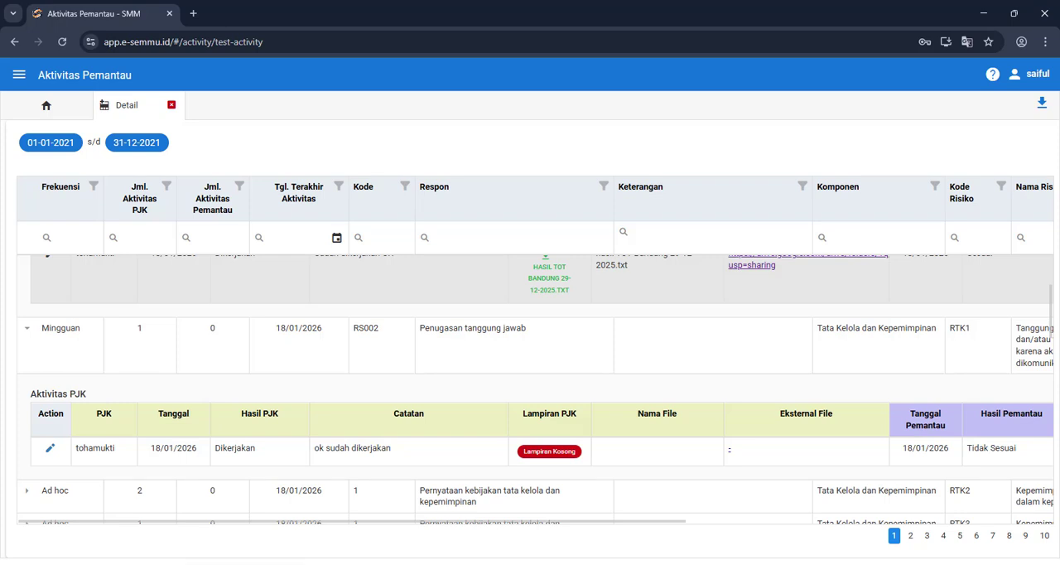
Step: Switch to the Aktivitas PJ Komponen window and open the detail of SMM Periode 2021
mouse_move(245, 563)
left_click(199, 503)
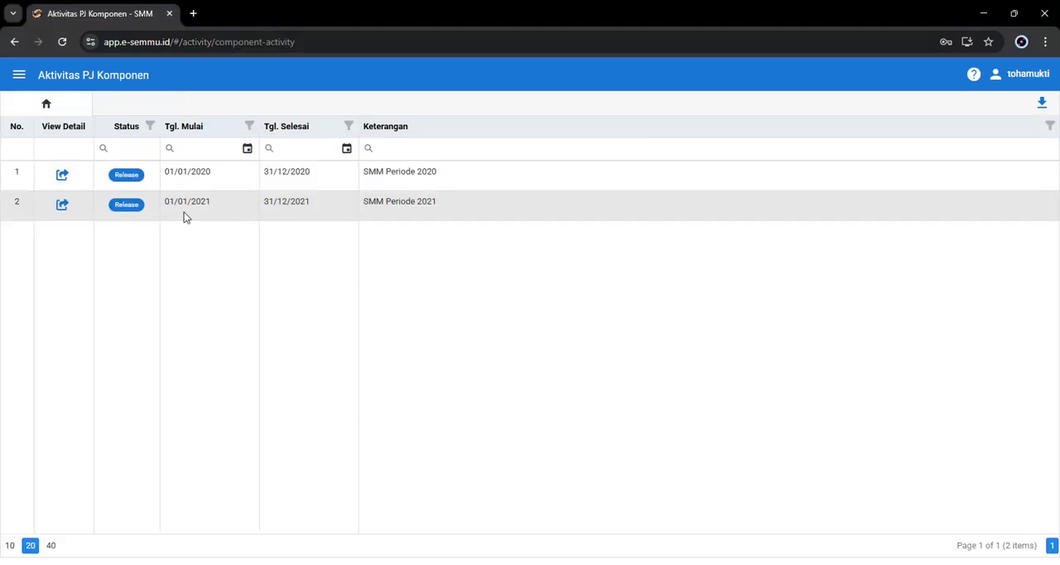
left_click(62, 207)
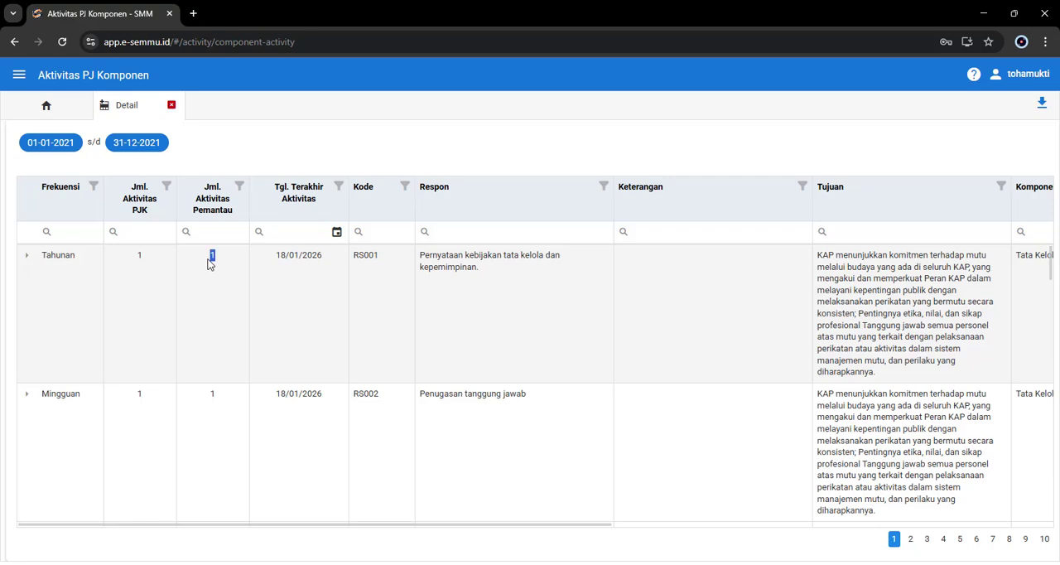
Step: Expand the Tahunan row RS001 and review the Pemantau, Hasil Pemantau, Catatan Pemantau and Lampiran values of its Aktivitas PJK entry
left_click(26, 256)
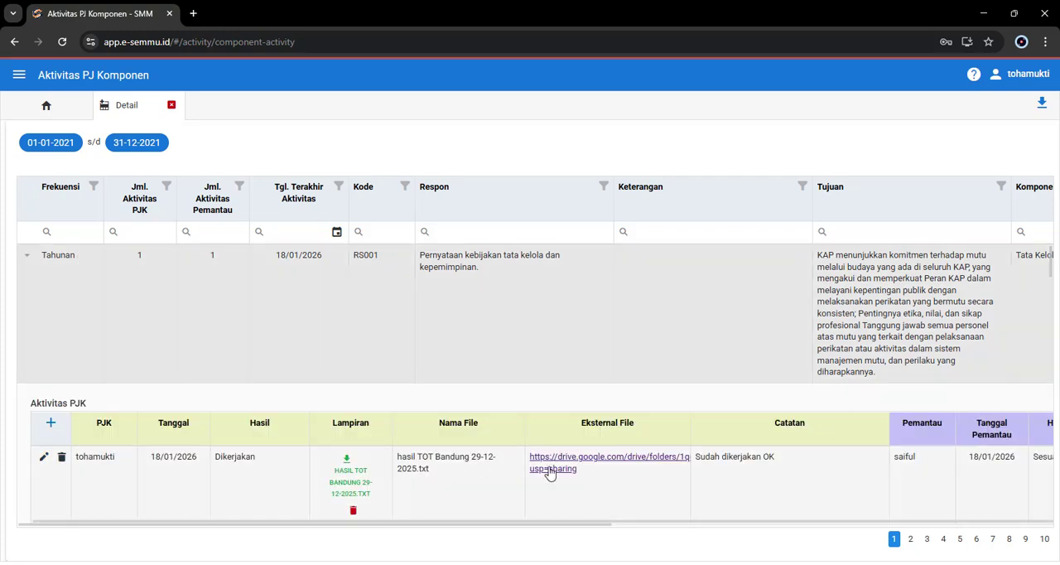
scroll(549, 474, "down", 1)
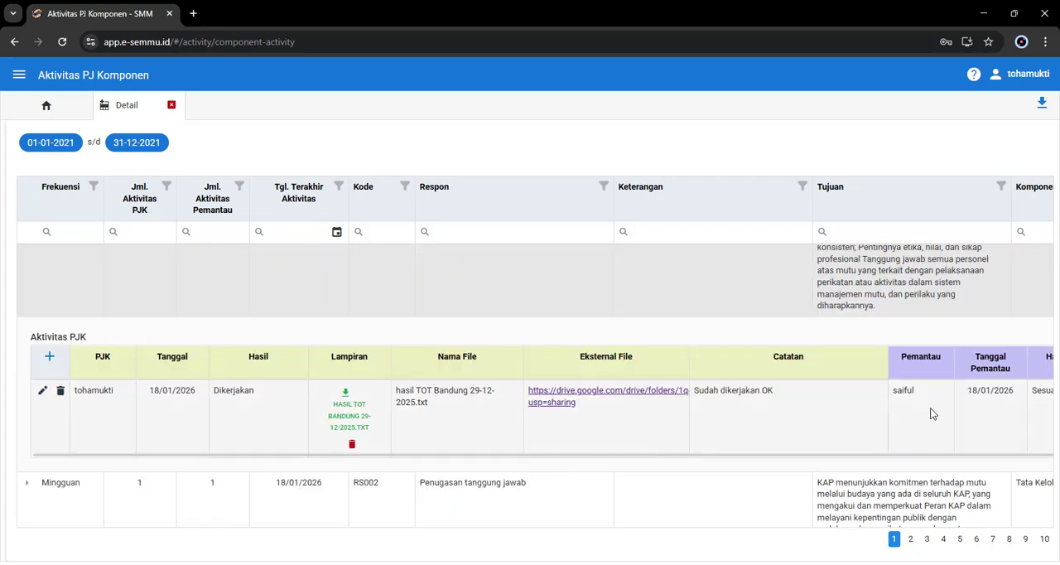
scroll(931, 413, "right", 2)
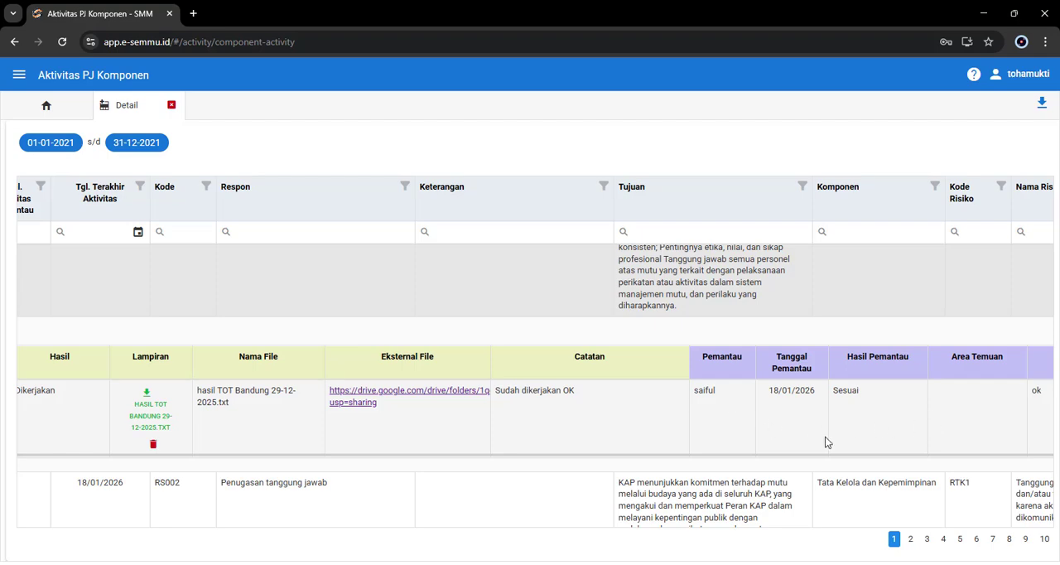
scroll(821, 425, "right", 2)
scroll(859, 464, "right", 3)
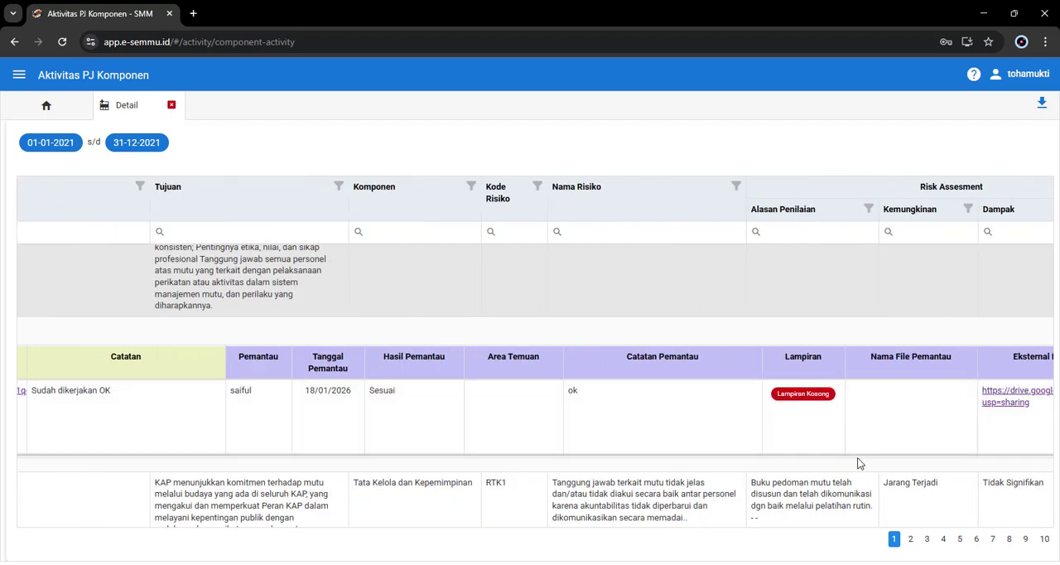
scroll(678, 464, "left", 3)
scroll(569, 489, "left", 5)
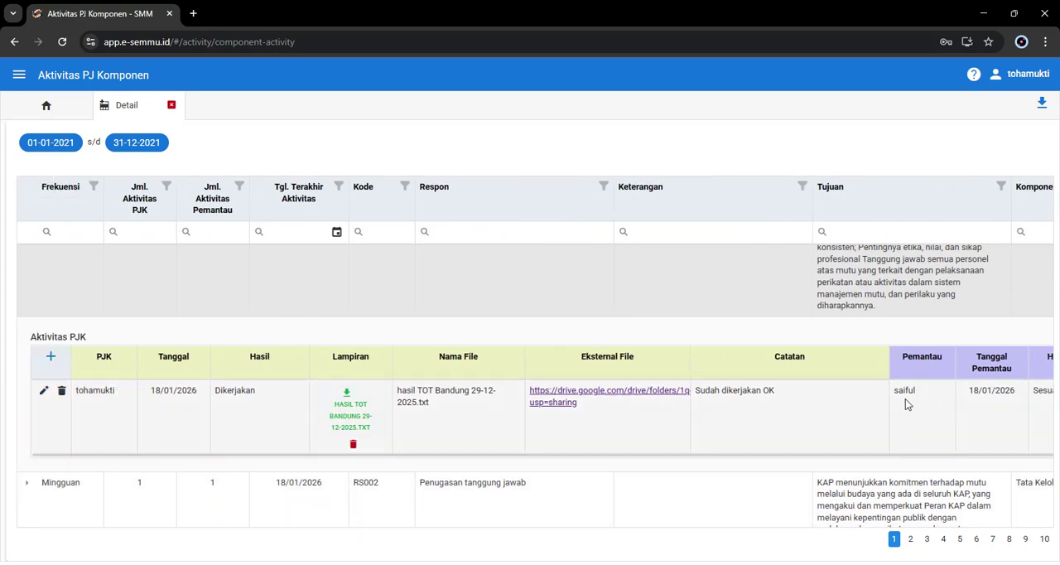
Step: Expand the Mingguan row RS002 and view its Aktivitas PJK entry with the monitoring columns
scroll(306, 482, "down", 3)
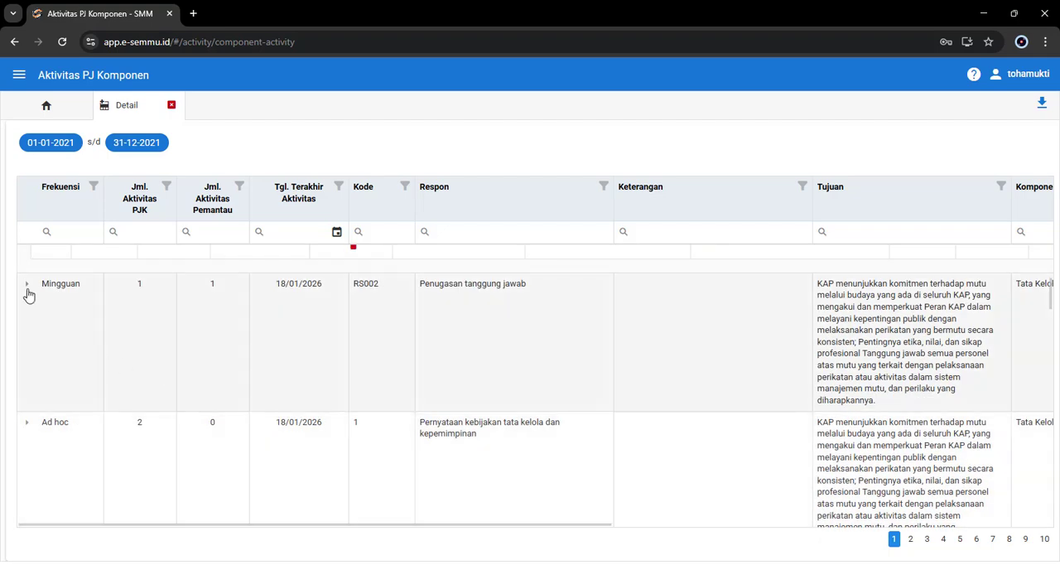
left_click(26, 284)
scroll(504, 335, "down", 1)
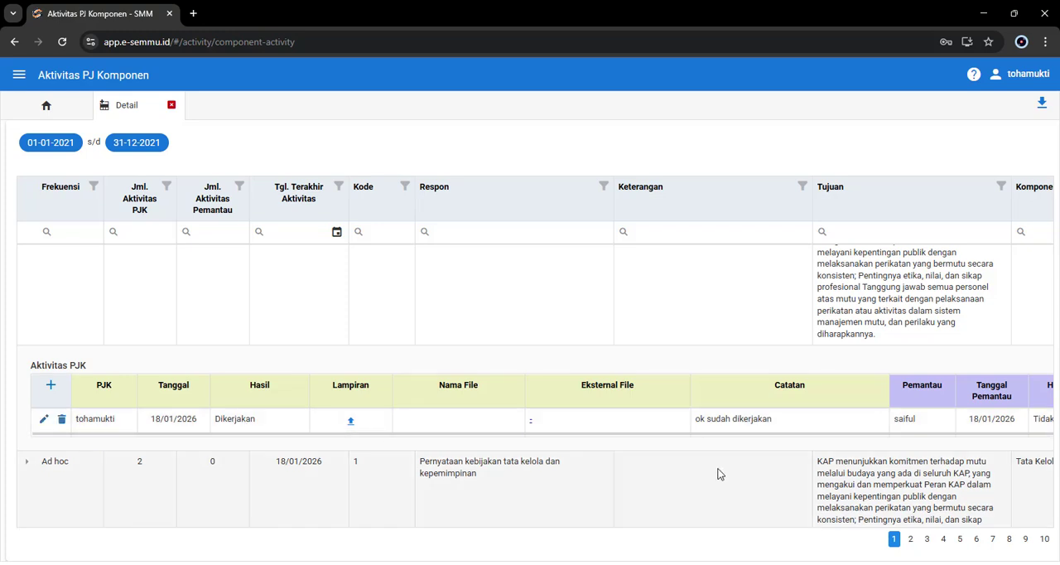
Step: Review the Hasil Pemantau, Area Temuan, Catatan Pemantau and Lampiran values of the RS002 entry
scroll(719, 474, "right", 2)
scroll(718, 474, "right", 2)
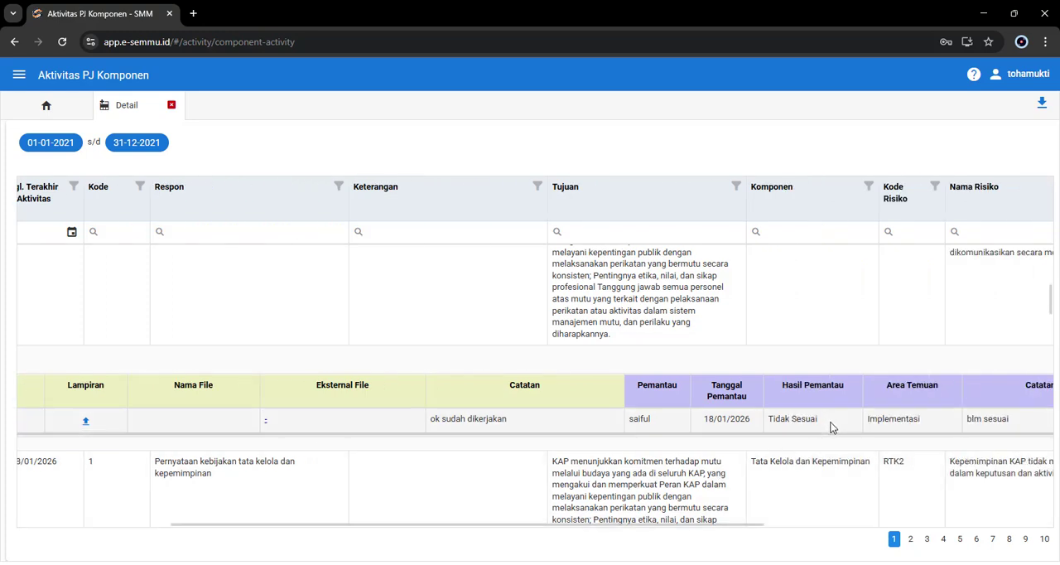
double_click(793, 421)
left_click_drag(792, 422, 770, 424)
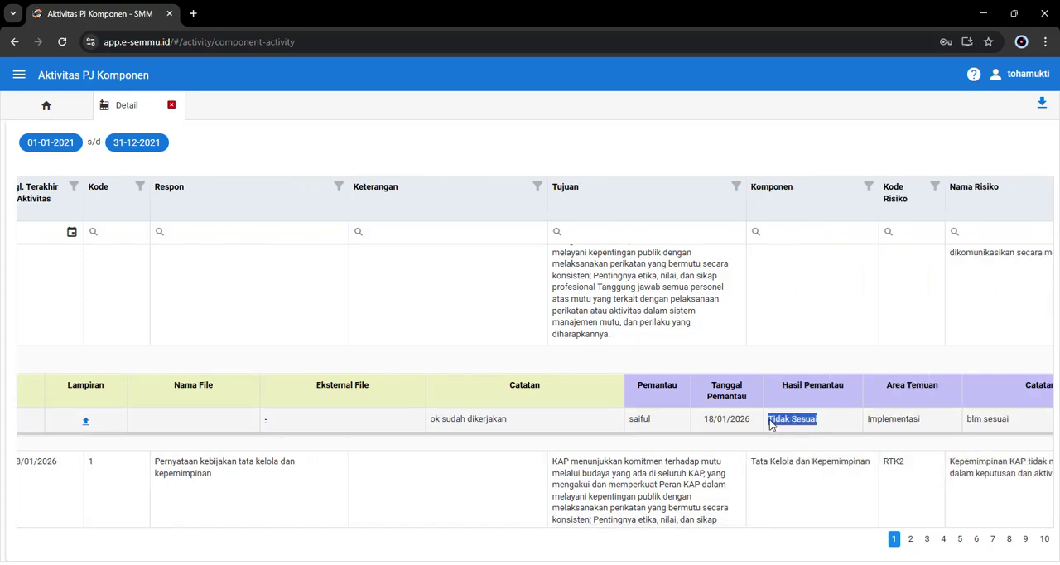
scroll(822, 485, "right", 4)
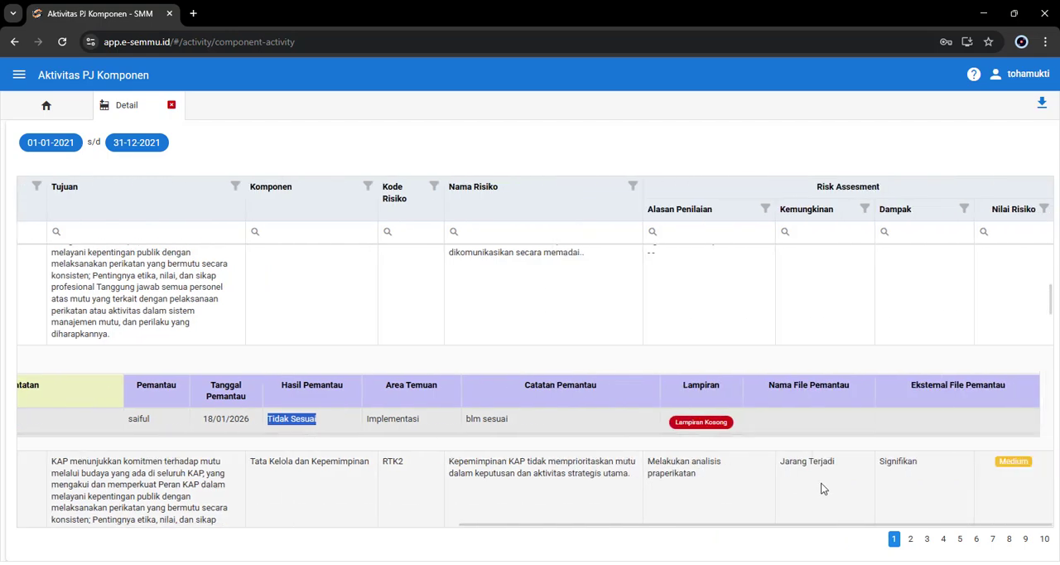
scroll(821, 489, "left", 8)
Step: Expand the Ad hoc row directly below RS002 and check the monitoring columns of its two Aktivitas PJK entries
scroll(212, 478, "down", 1)
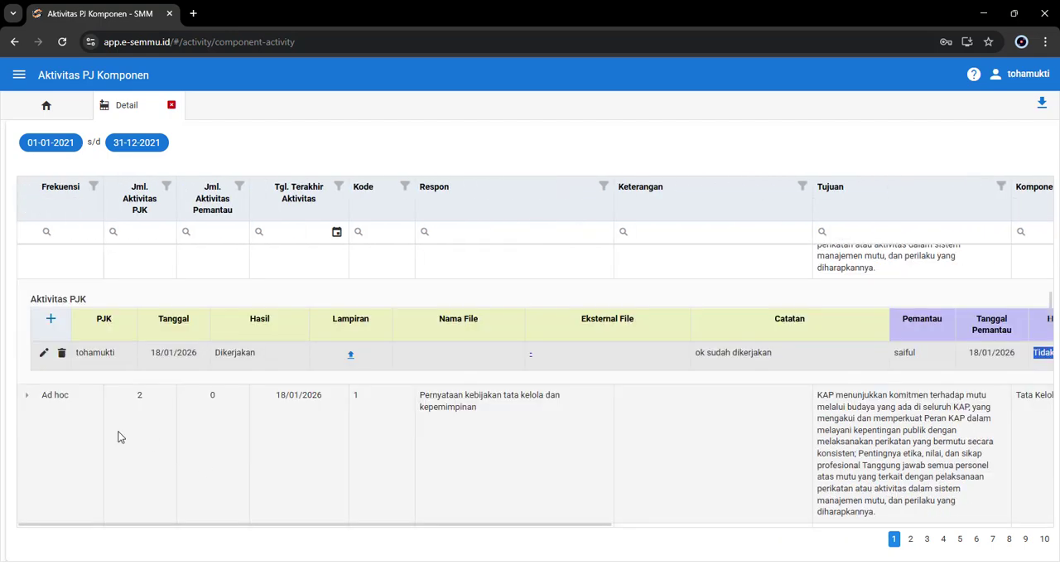
scroll(149, 373, "down", 2)
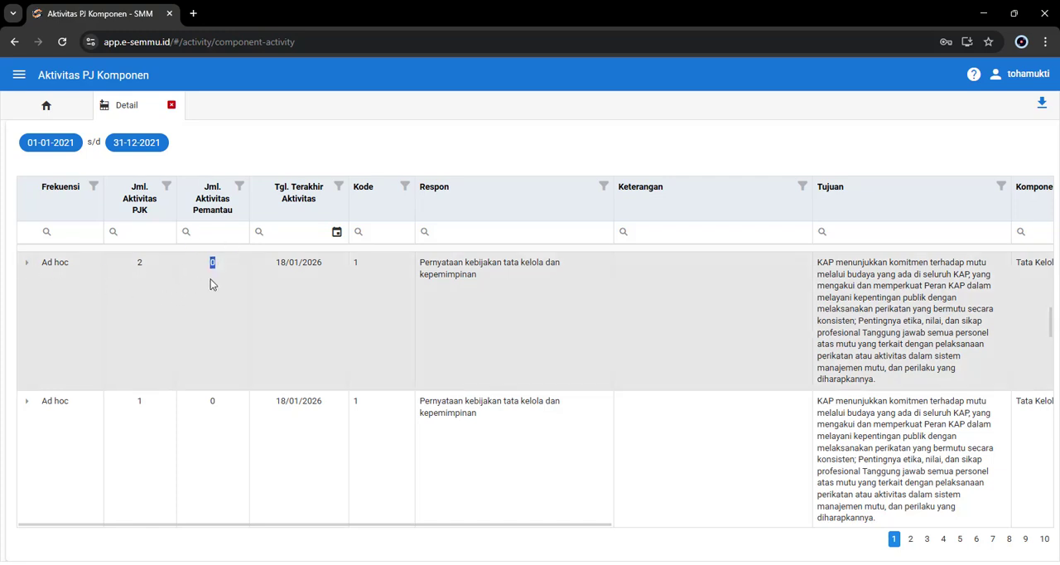
left_click(26, 264)
scroll(683, 485, "down", 1)
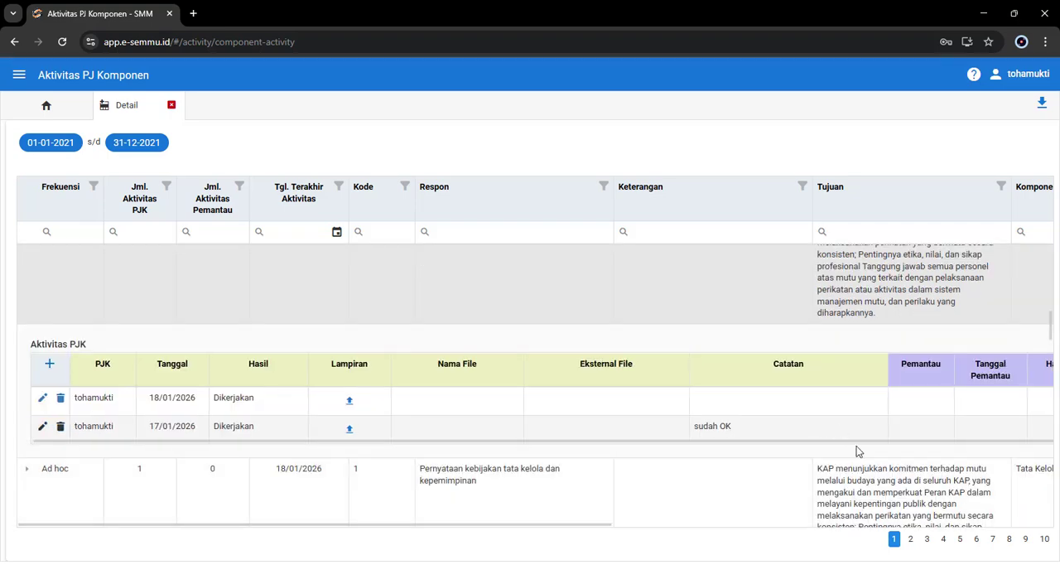
scroll(857, 452, "right", 8)
scroll(888, 429, "right", 1)
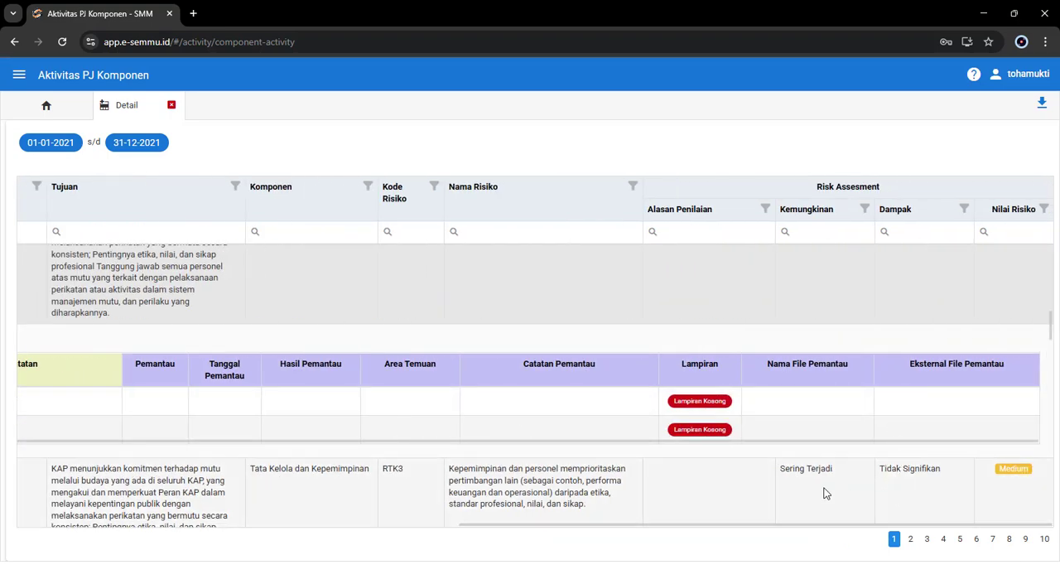
scroll(823, 494, "left", 8)
scroll(226, 475, "up", 1)
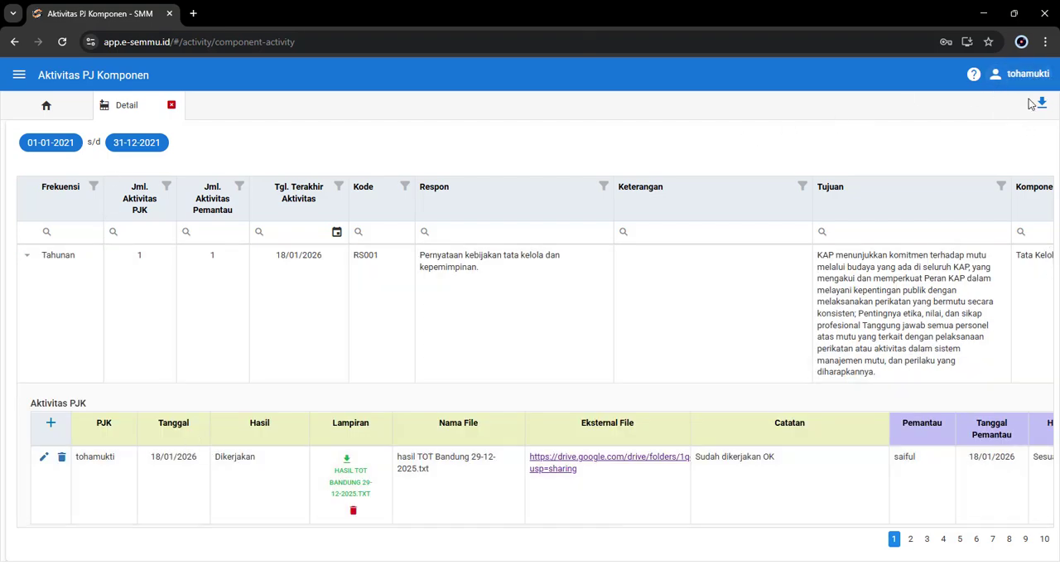
Step: Switch to the Aktivitas Pemantau window and review the RS001 and RS002 entries in the 2021 detail
key("alt+Tab")
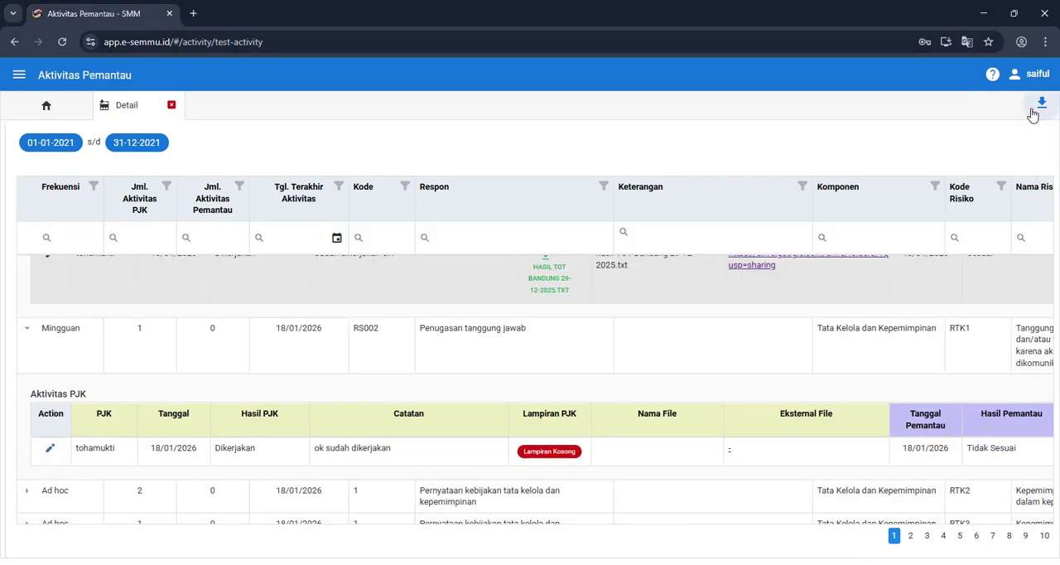
scroll(268, 431, "up", 2)
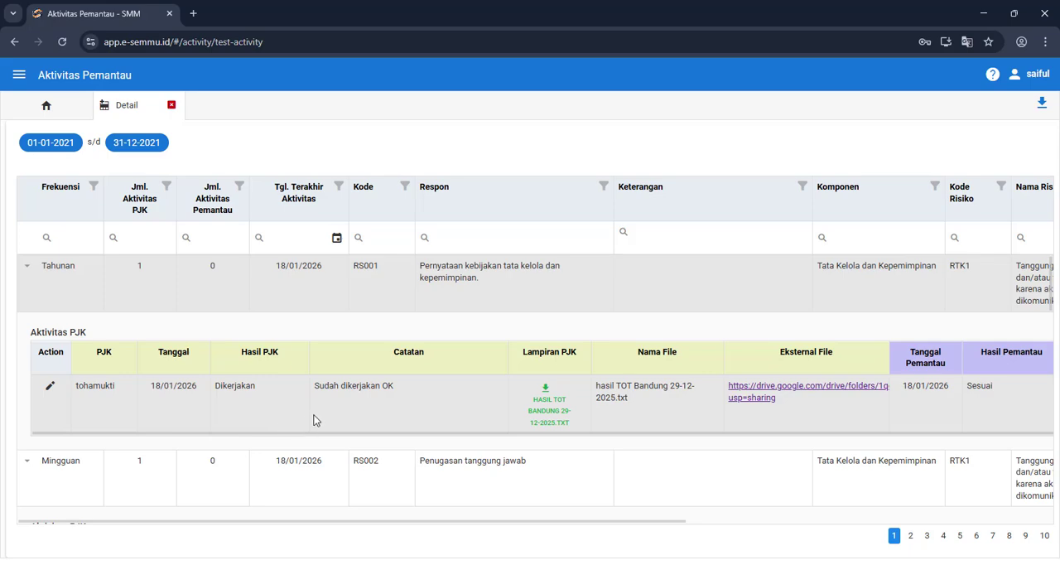
scroll(249, 414, "down", 1)
scroll(186, 419, "down", 2)
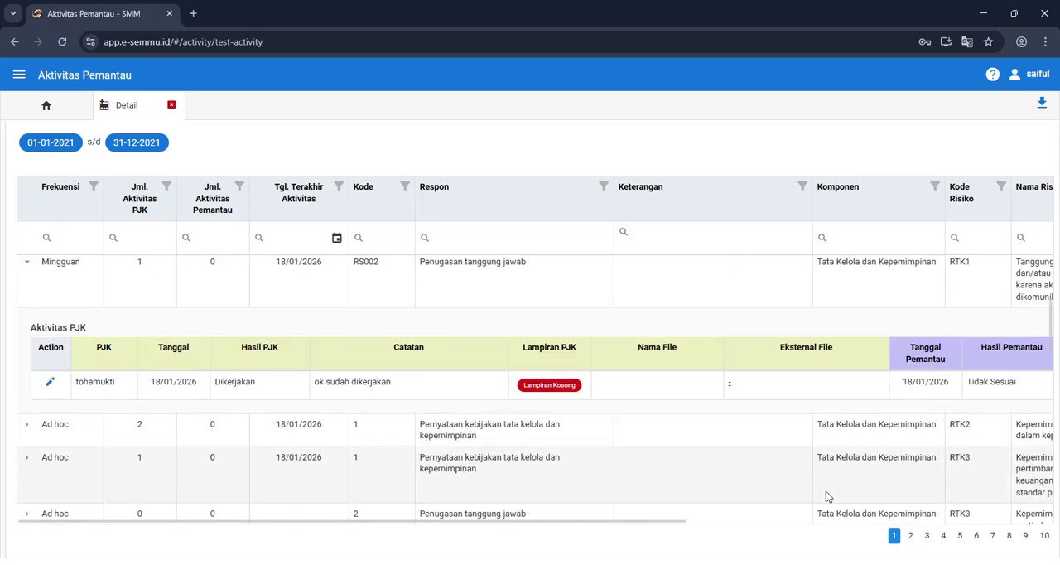
scroll(826, 493, "right", 5)
scroll(432, 486, "left", 5)
scroll(146, 475, "down", 3)
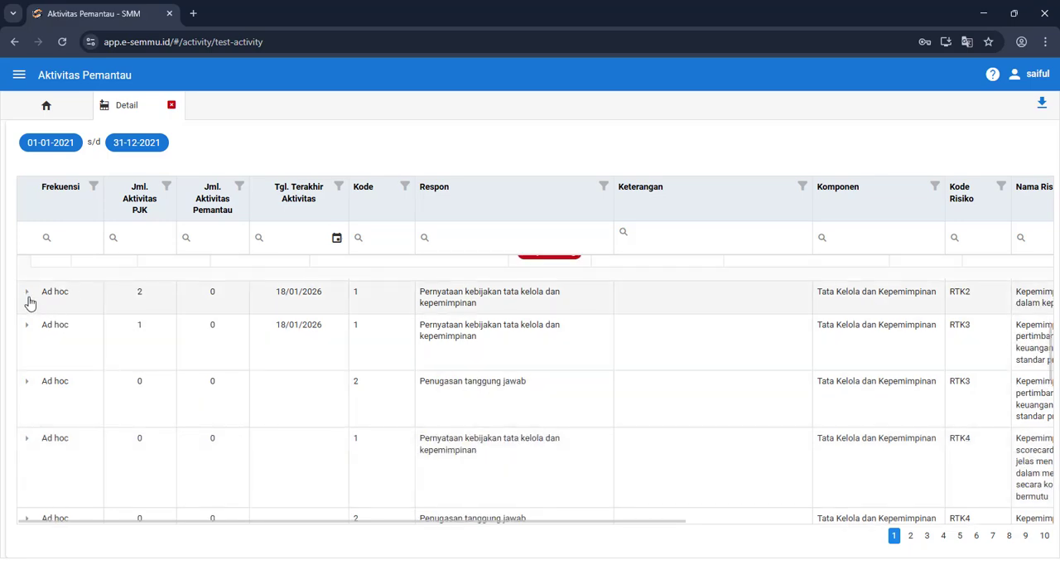
Step: Submit a monitoring result for the 18/01/2026 entry of the Ad hoc RTK2 row with Hasil Tidak Sesuai and Area Temuan Rancangan
left_click(27, 294)
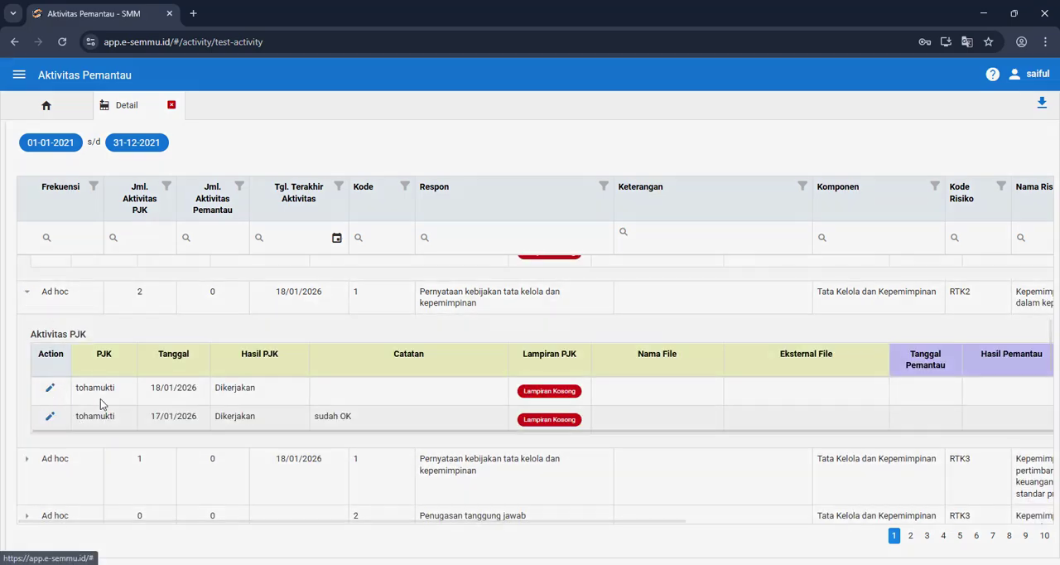
left_click(101, 403)
left_click(714, 262)
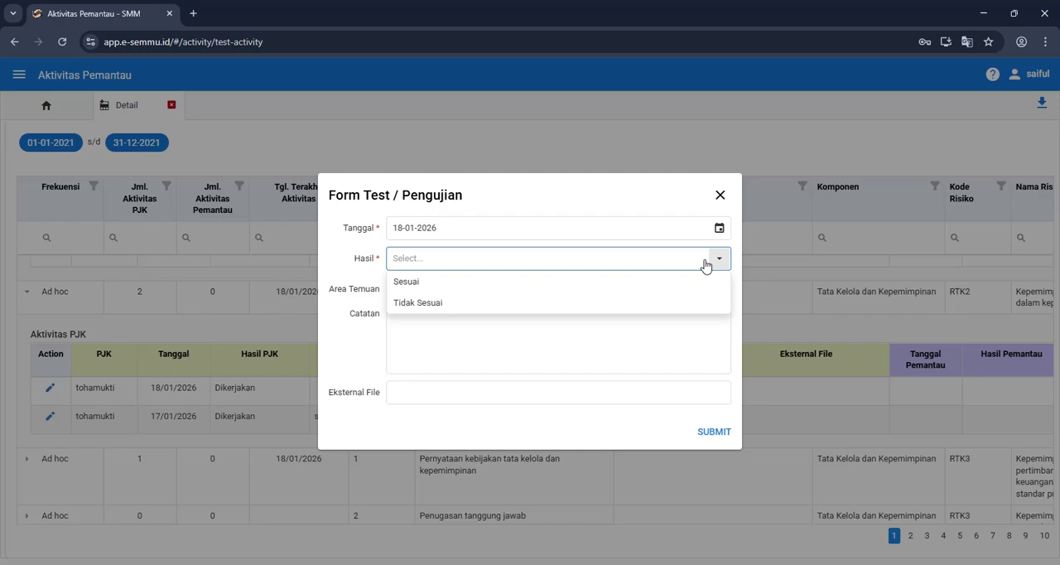
left_click(503, 304)
left_click(497, 338)
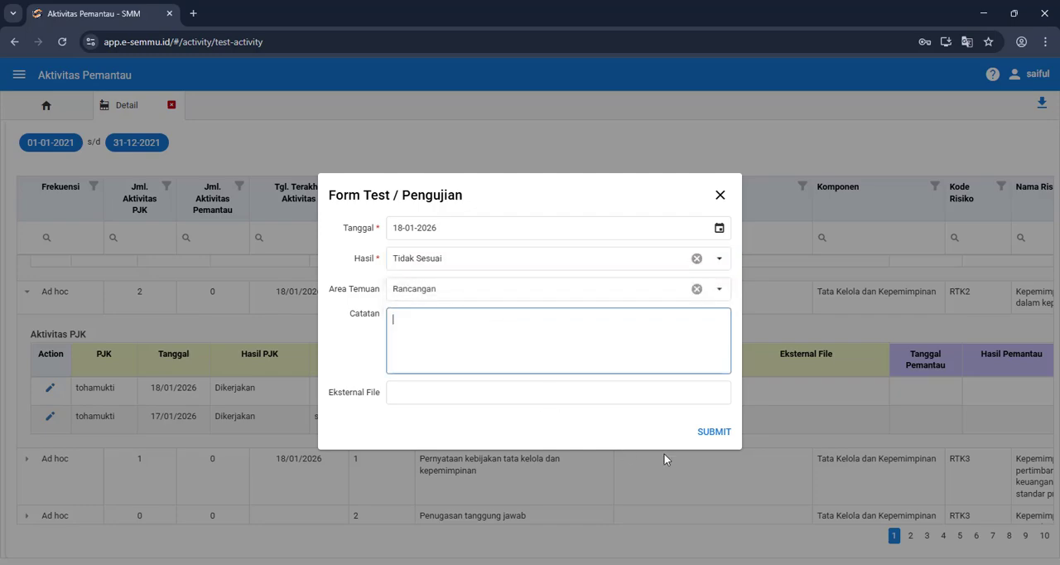
left_click(715, 433)
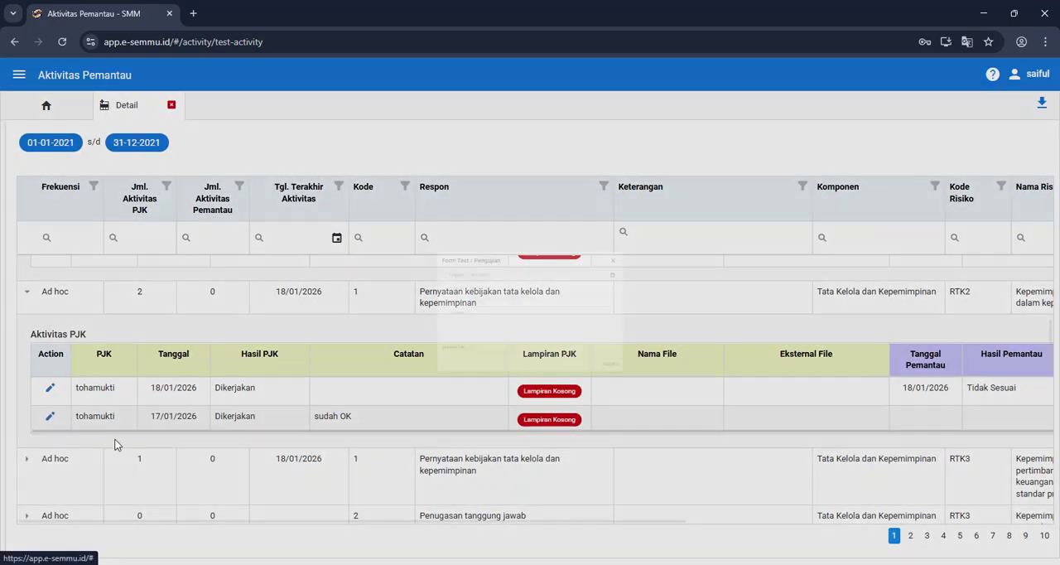
Step: Submit a monitoring result for the 17/01/2026 entry of the Ad hoc RTK2 row with Hasil Tidak Sesuai
left_click(708, 261)
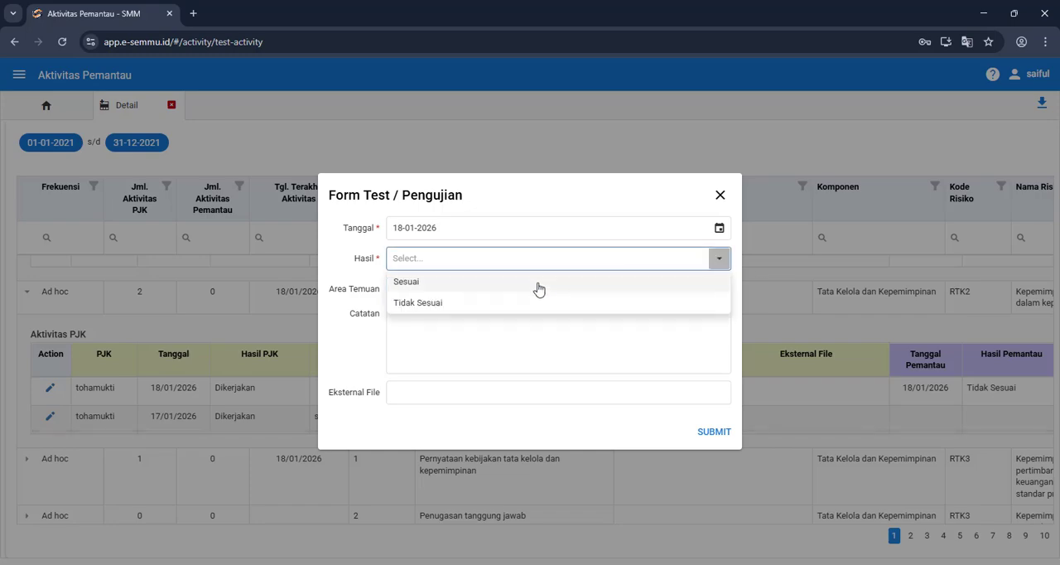
left_click(468, 304)
left_click(477, 339)
left_click(710, 431)
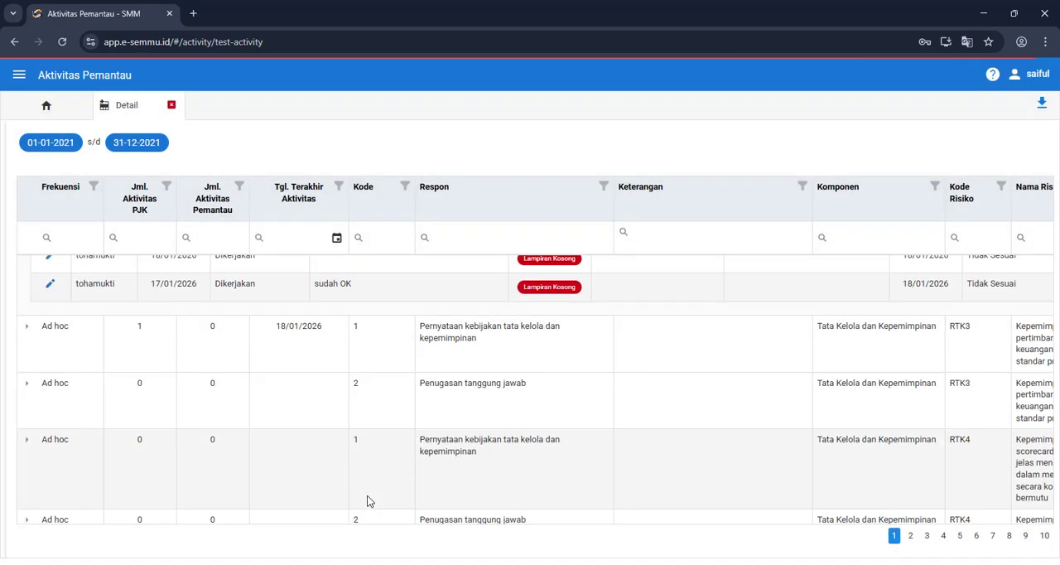
Step: Submit a monitoring result for the entry of the Ad hoc RTK3 row with Kode 1, using Hasil Tidak Sesuai and Area Temuan Rancangan
left_click(28, 327)
left_click(50, 447)
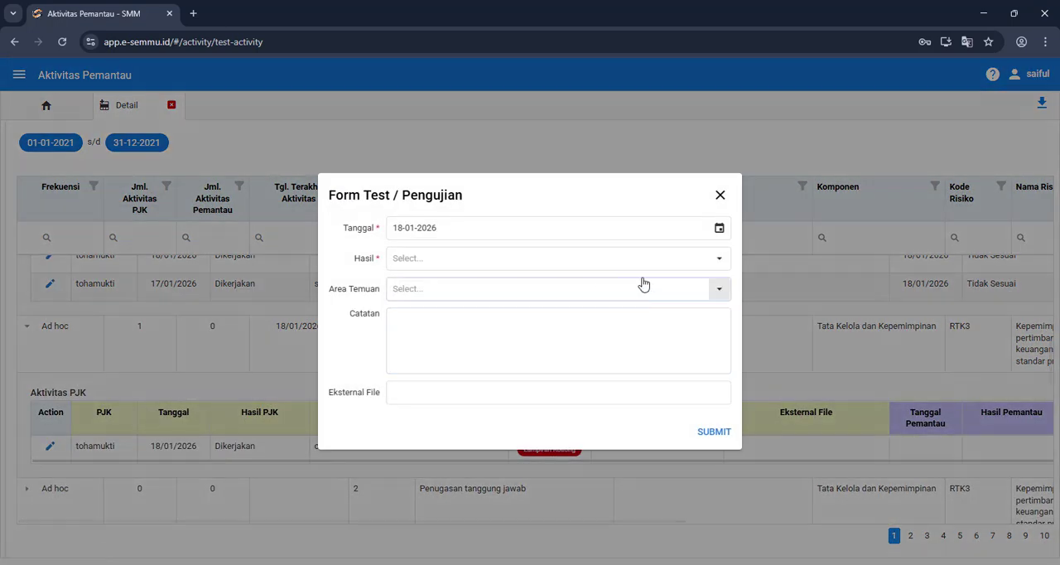
left_click(710, 258)
left_click(480, 303)
left_click(492, 352)
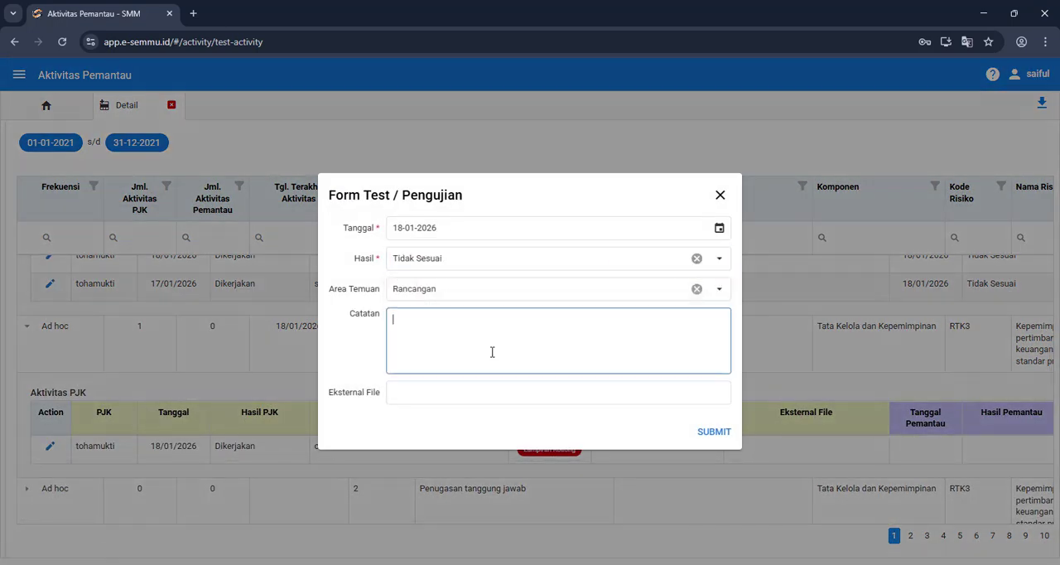
left_click(712, 433)
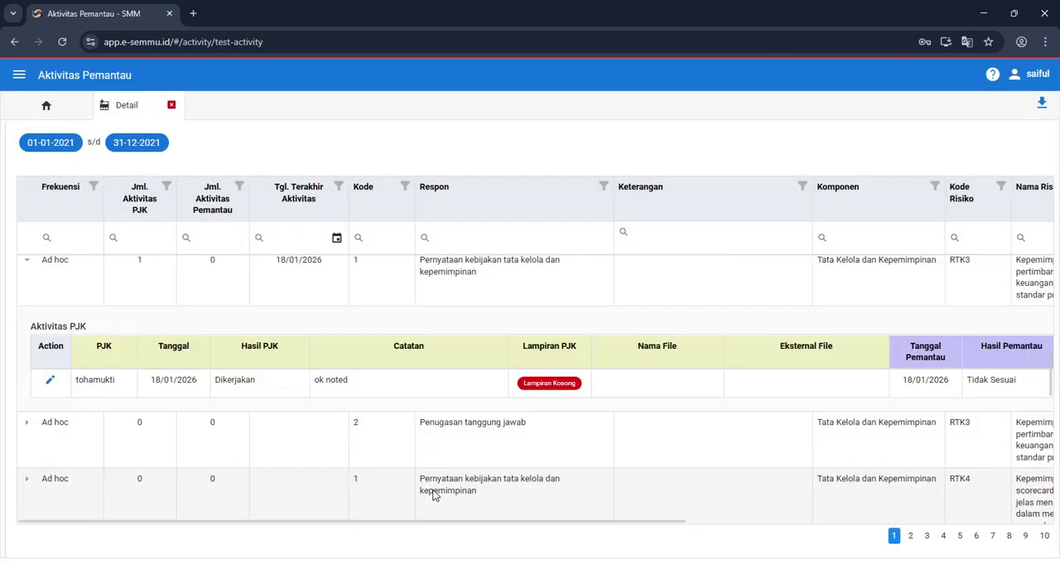
Step: Expand the Ad hoc RTK3 row with Kode 2 and check its Aktivitas PJK table for entries
scroll(433, 494, "down", 1)
left_click(25, 359)
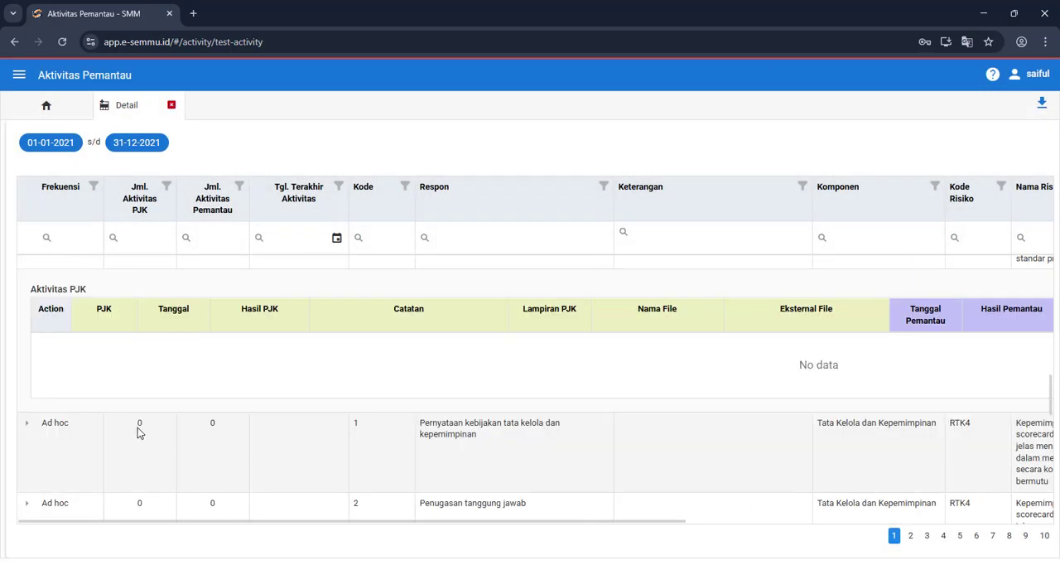
scroll(197, 445, "up", 1)
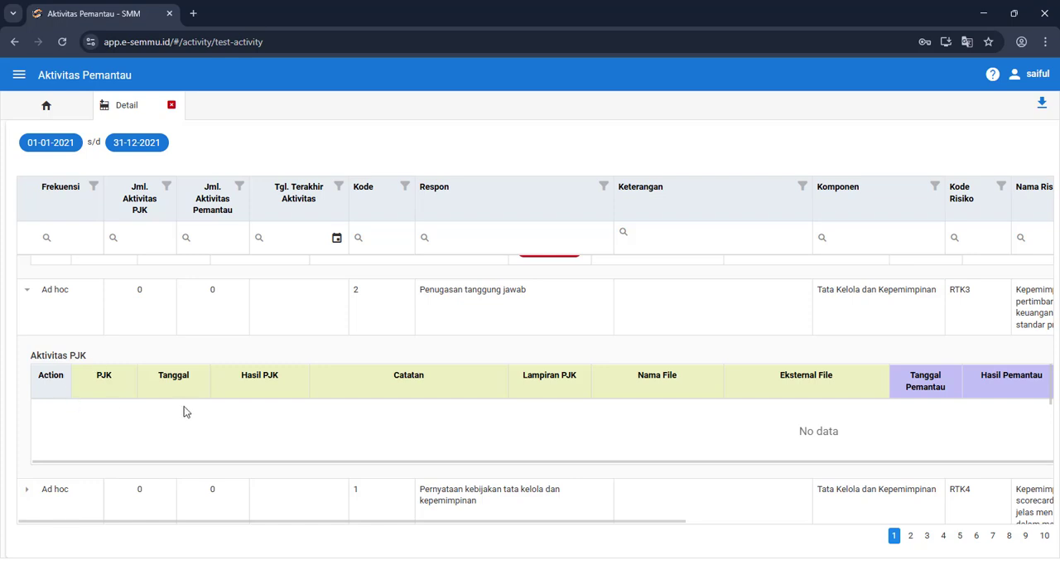
right_click(241, 442)
left_click(137, 431)
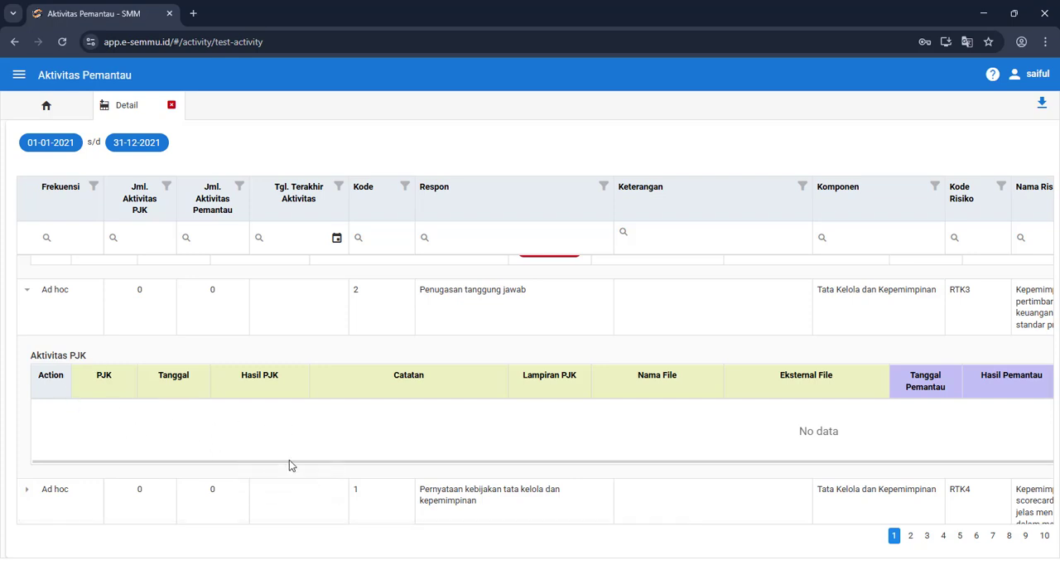
Step: Close and reopen the SMM Periode 2021 detail to refresh it, and check the RS001 row's Aktivitas PJK entry
scroll(289, 464, "up", 1)
scroll(355, 458, "up", 3)
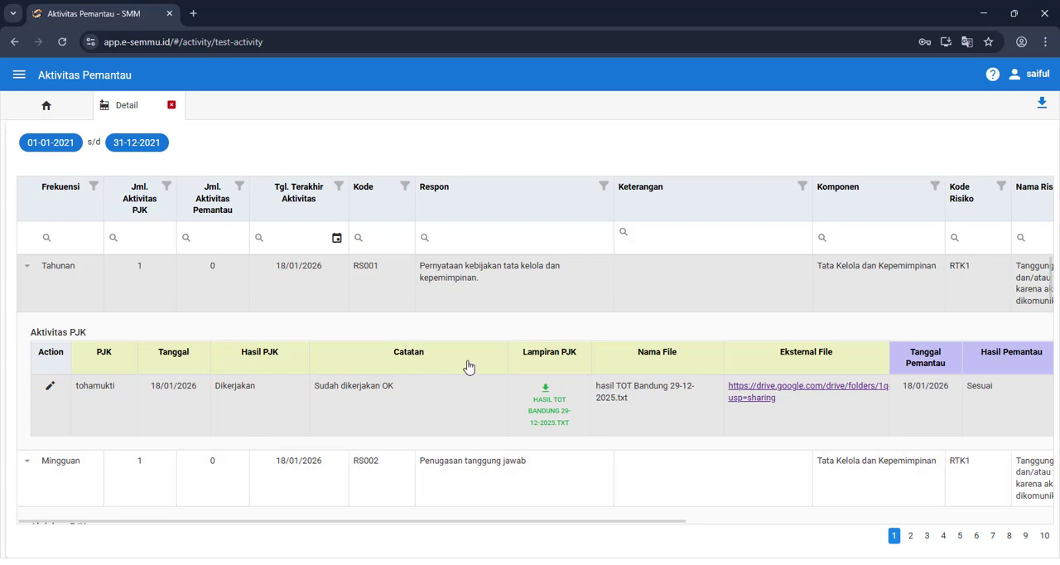
left_click(171, 106)
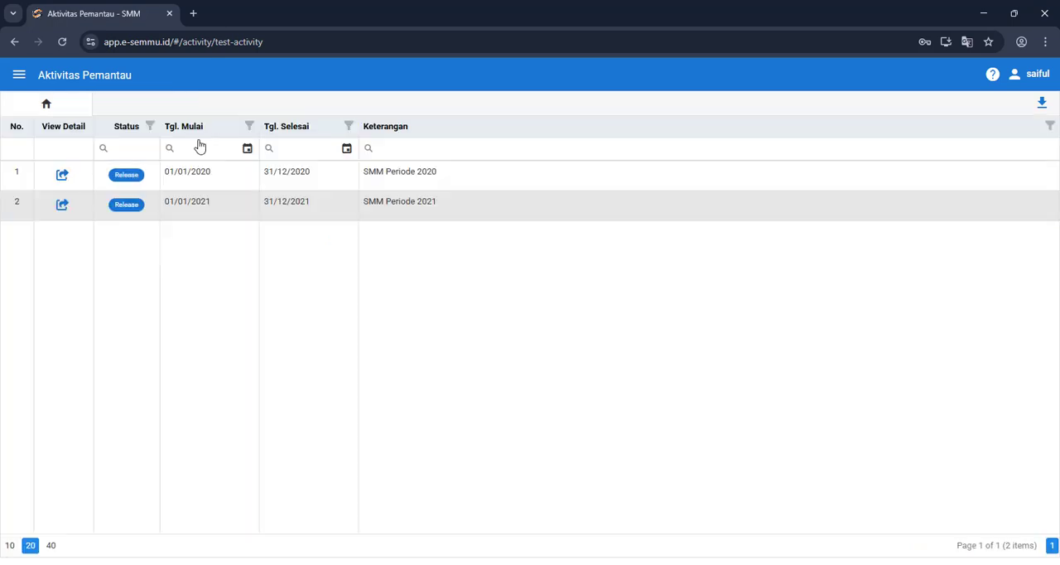
left_click(61, 207)
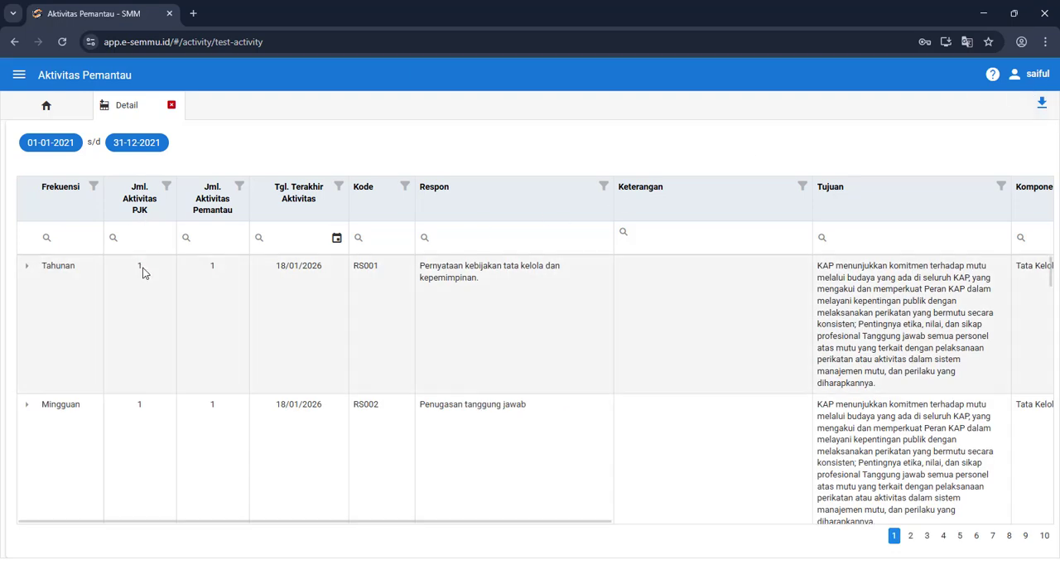
left_click(27, 267)
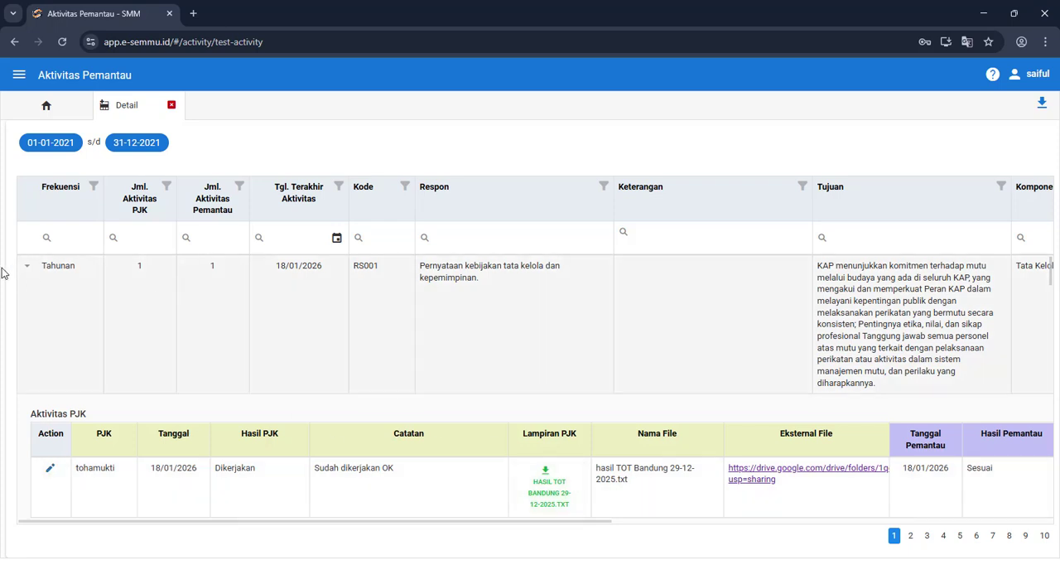
left_click(26, 266)
Step: Compare Jml. Aktivitas PJK with Jml. Aktivitas Pemantau across the RS001, RS002 and Ad hoc rows
scroll(214, 345, "down", 1)
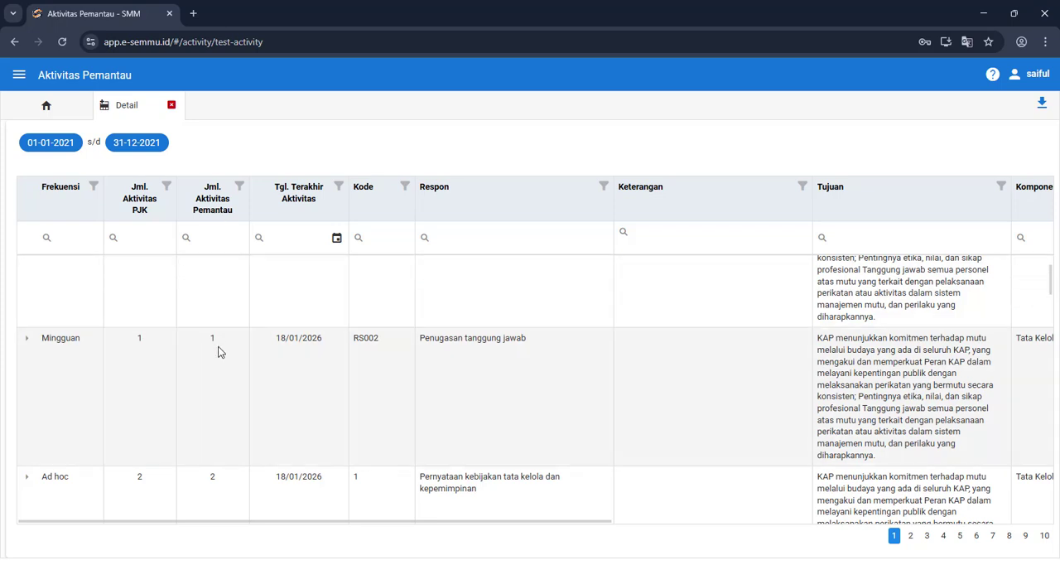
scroll(217, 351, "down", 2)
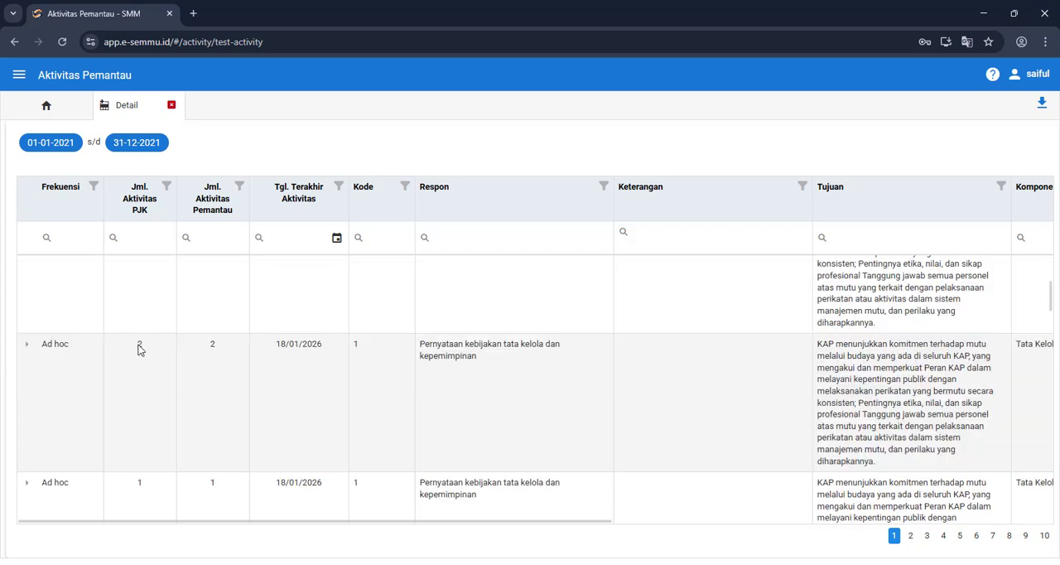
scroll(230, 361, "down", 3)
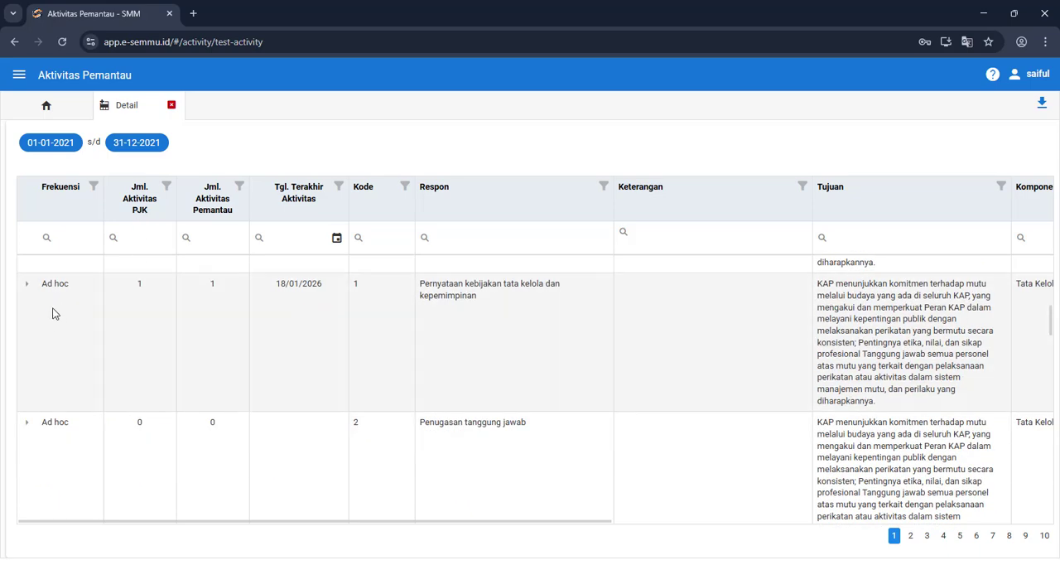
scroll(132, 336, "up", 1)
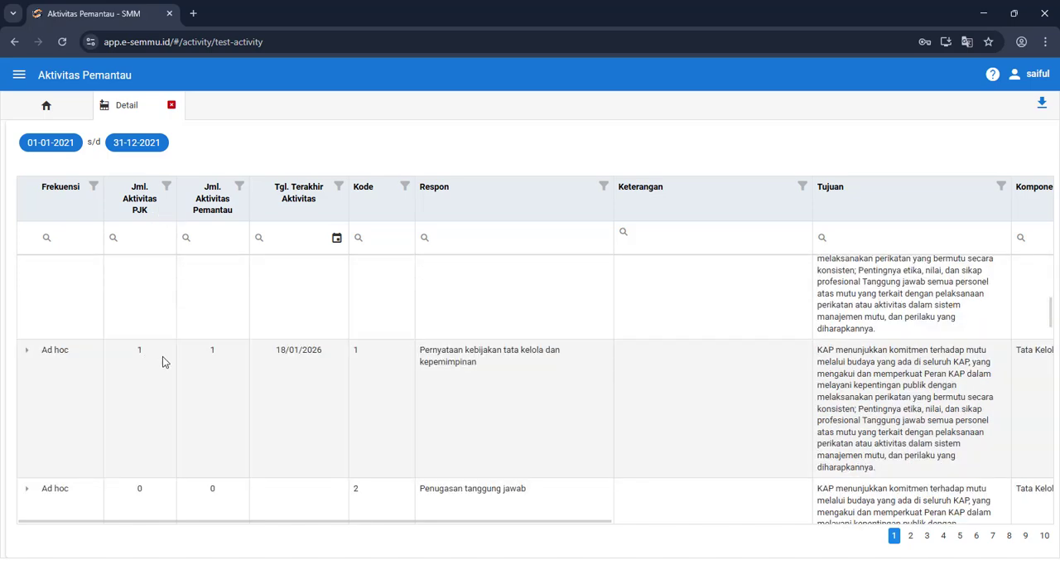
scroll(232, 398, "down", 1)
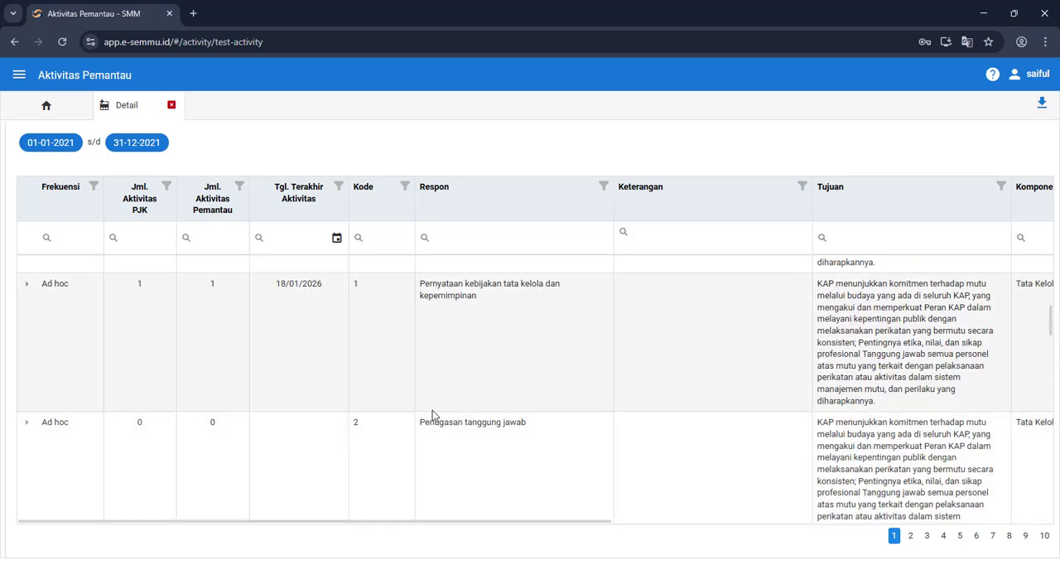
scroll(428, 419, "up", 5)
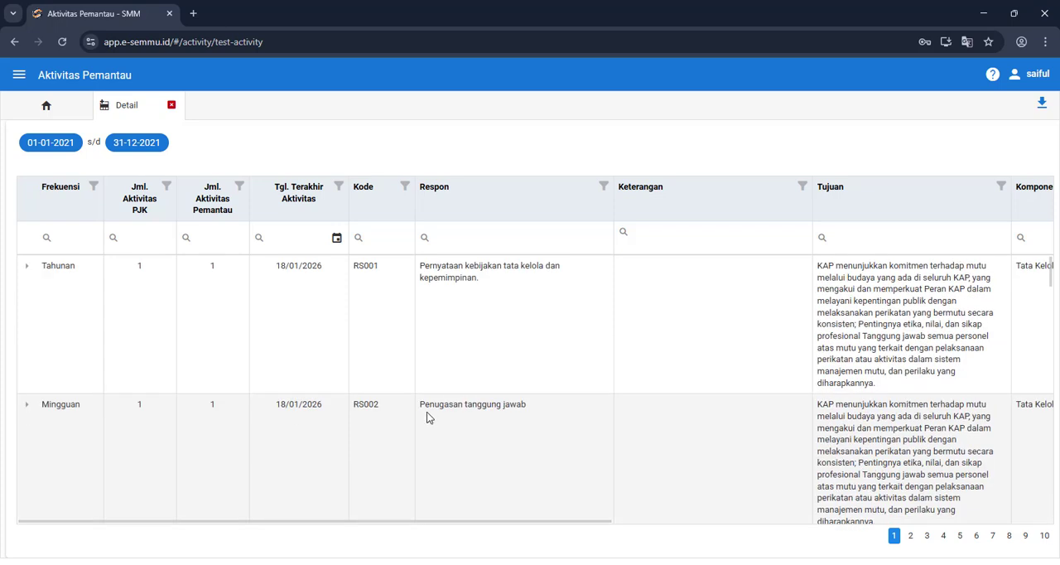
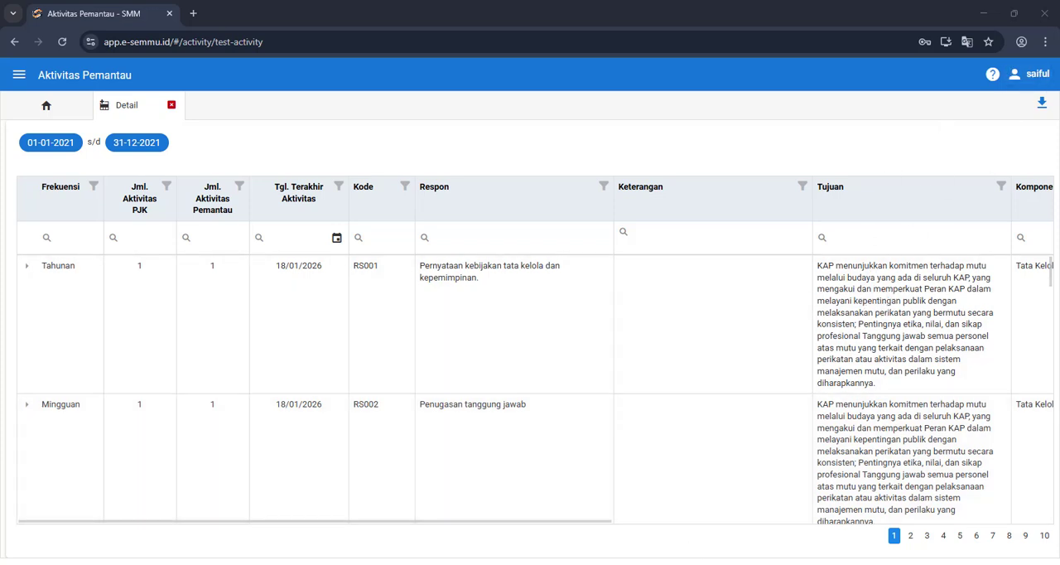
Step: Switch to the Aktivitas PJ Komponen window and save the Tata Kelola dan Kepemimpinan toolkit document as C01.docx in the Documents folder
mouse_move(243, 563)
left_click(243, 542)
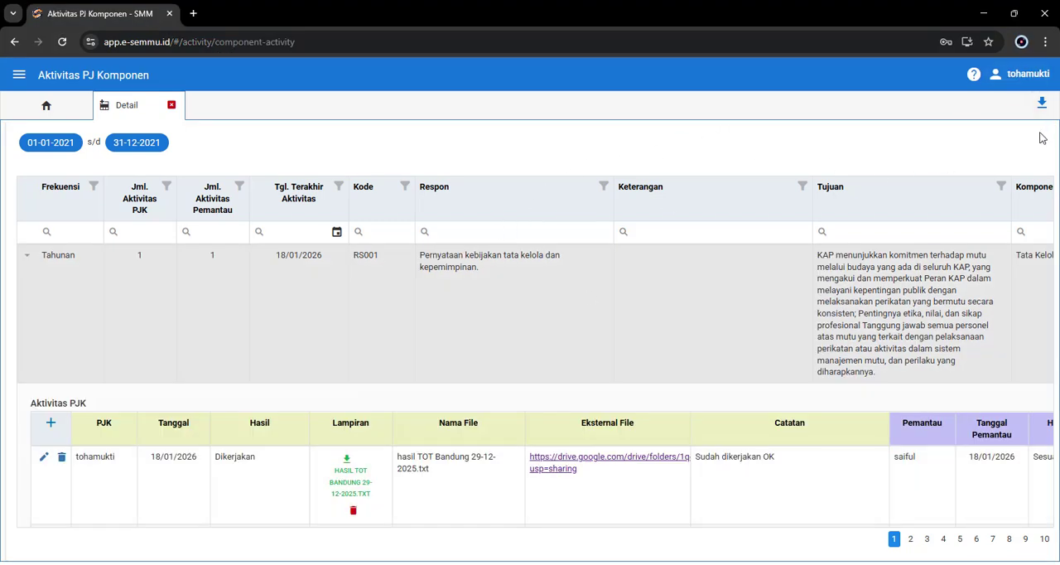
left_click(1040, 106)
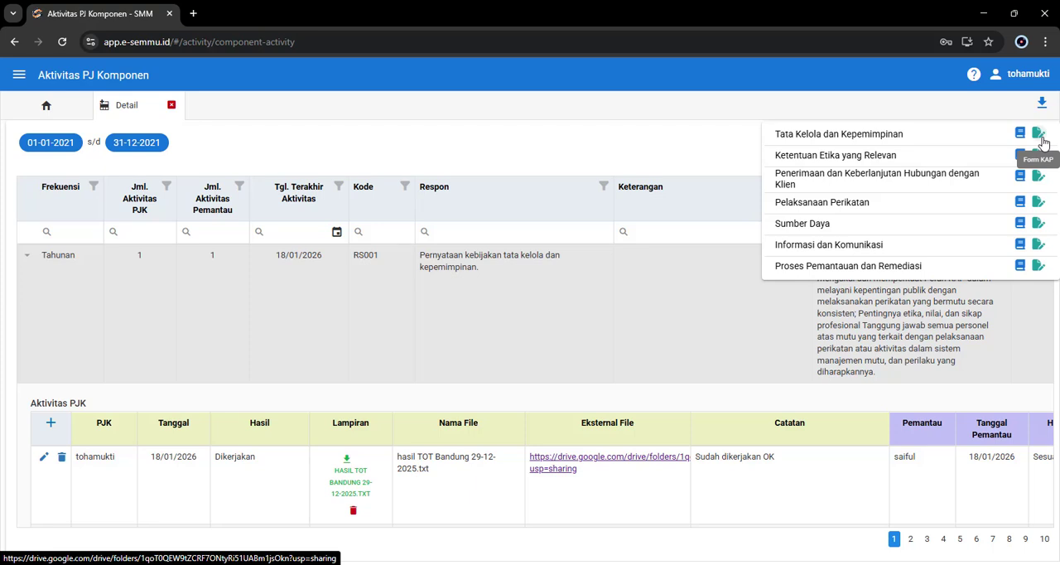
left_click(1041, 106)
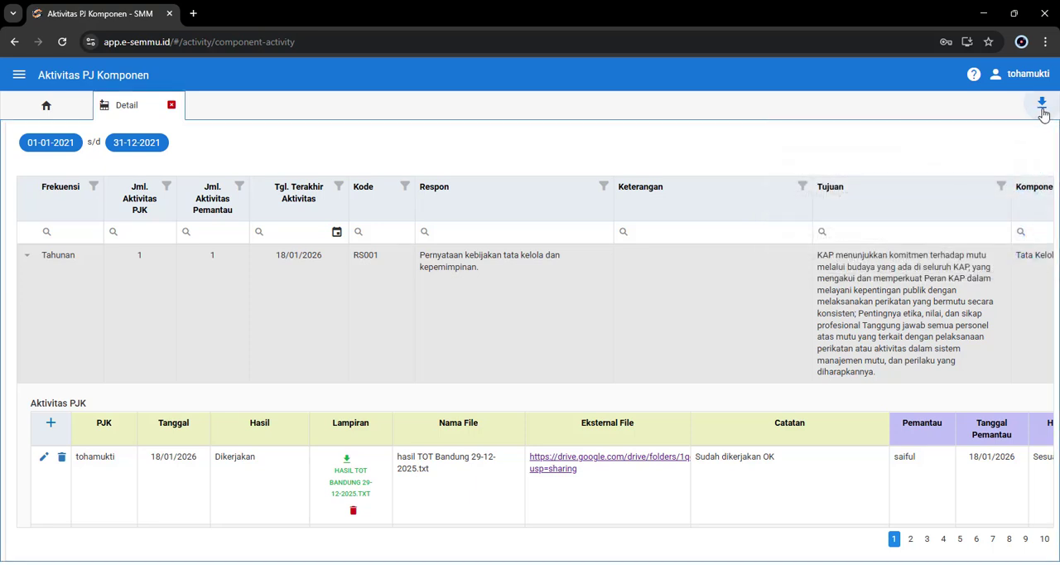
left_click(1042, 108)
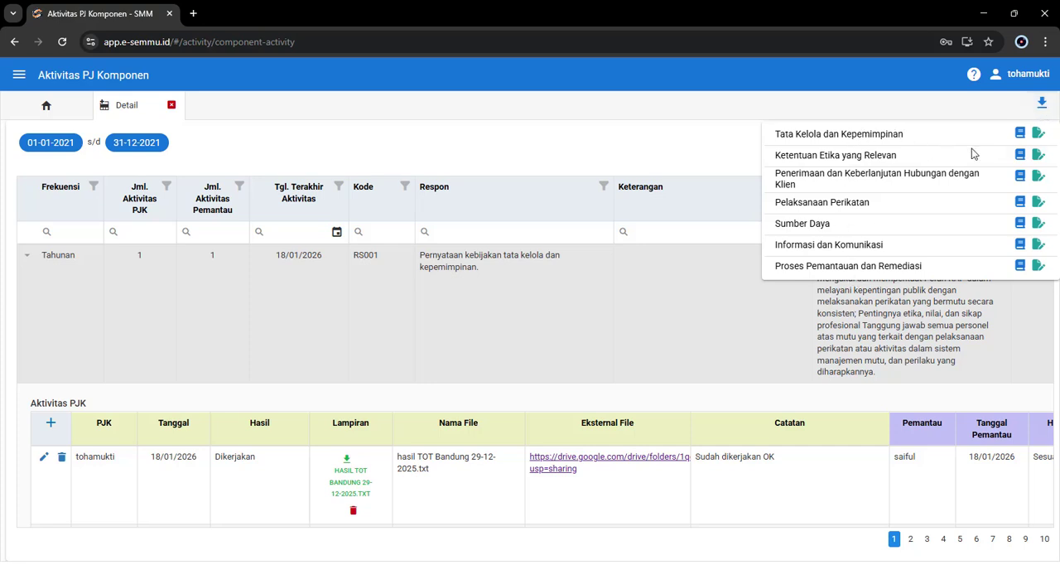
left_click(1020, 136)
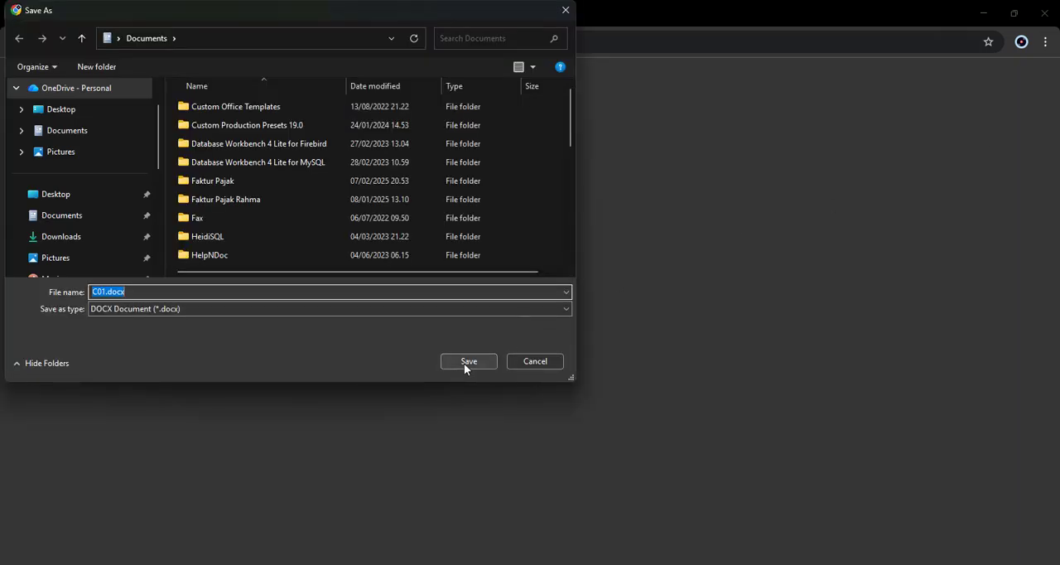
left_click(466, 363)
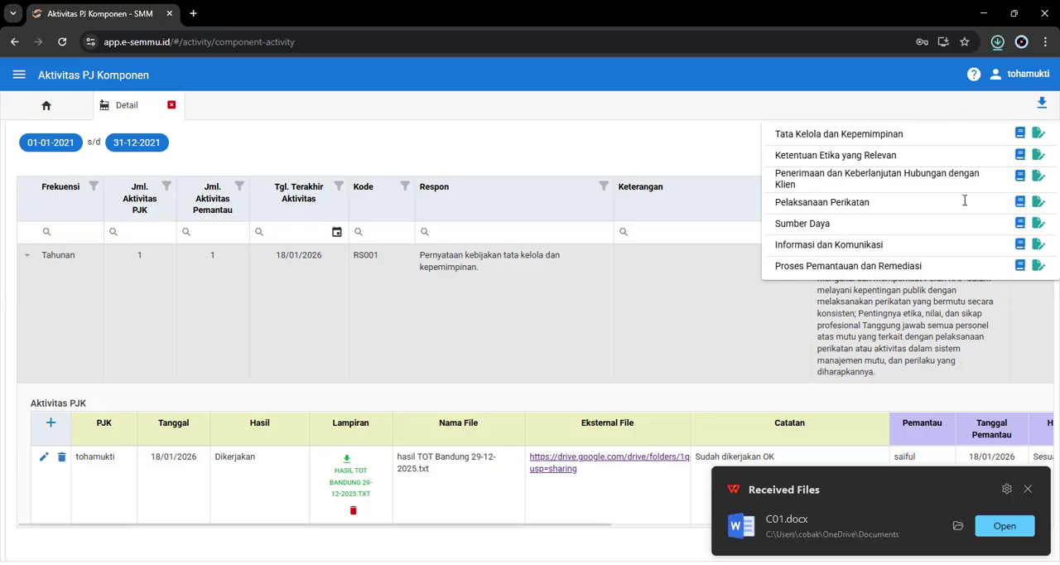
Step: Open the downloaded C01.docx, read through its Tata Kelola dan Kepemimpinan text, and return to the Aktivitas PJ Komponen page
left_click(1002, 528)
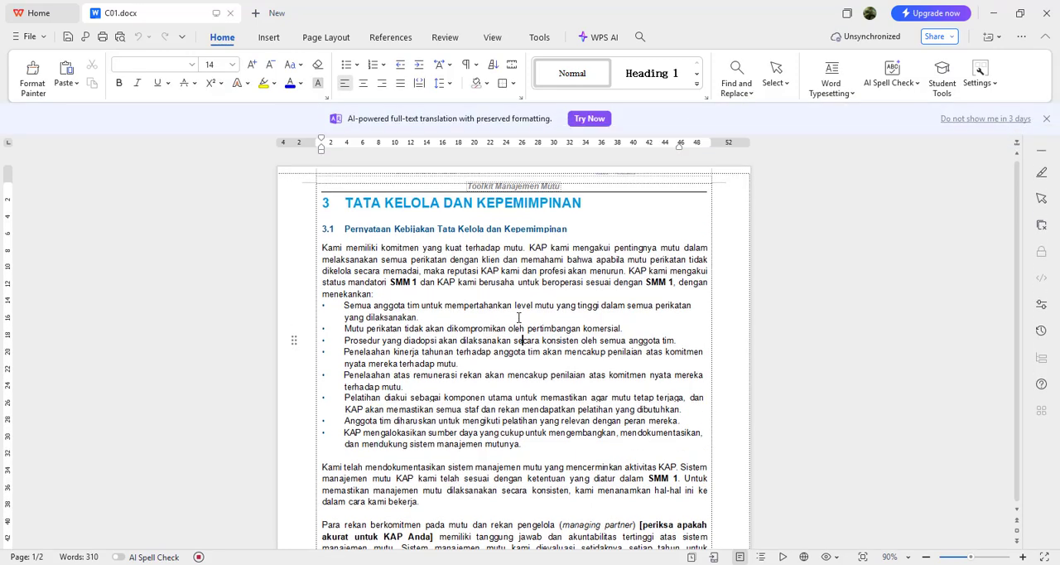
scroll(629, 379, "down", 10)
scroll(621, 381, "down", 3)
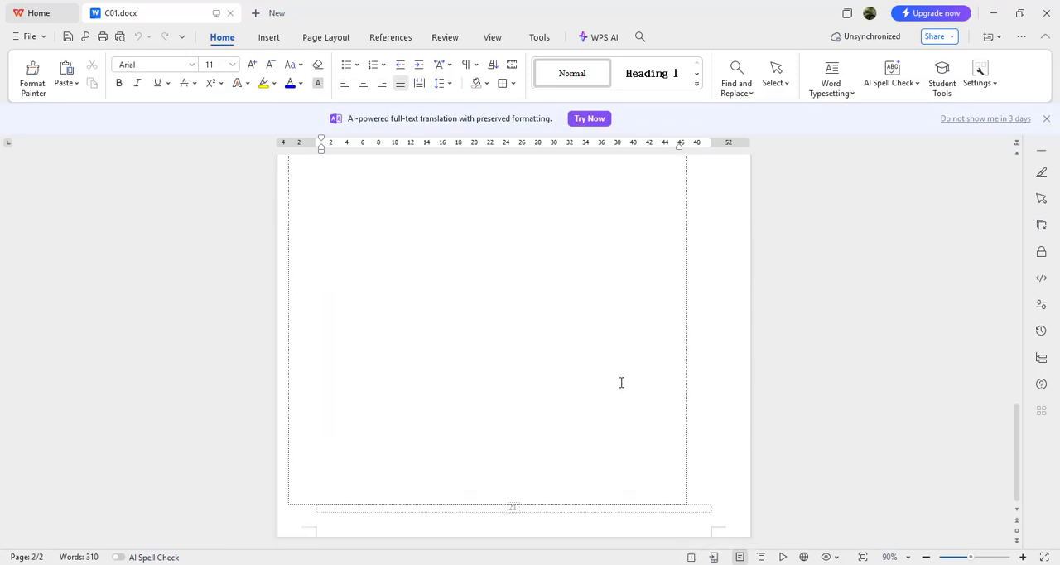
scroll(621, 381, "up", 10)
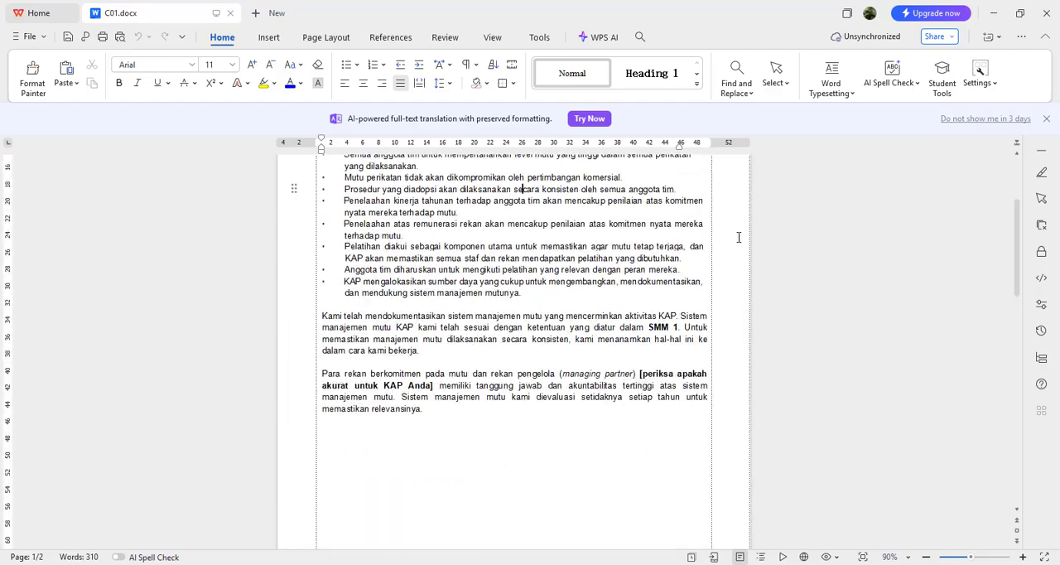
left_click(994, 13)
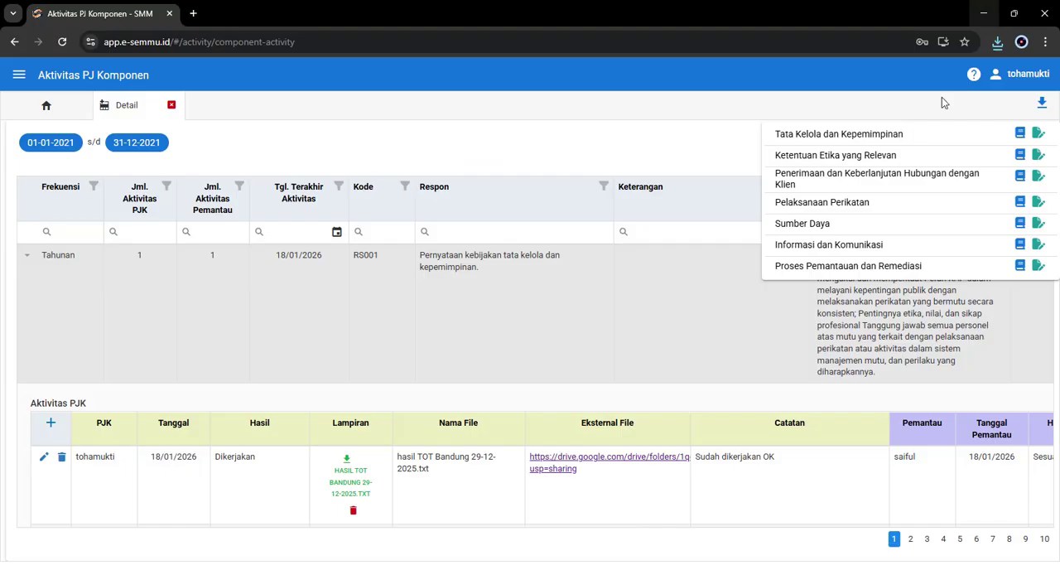
Step: View the Form KAP folder linked to Tata Kelola dan Kepemimpinan in Google Drive, and return to Aktivitas PJ Komponen
left_click(1040, 139)
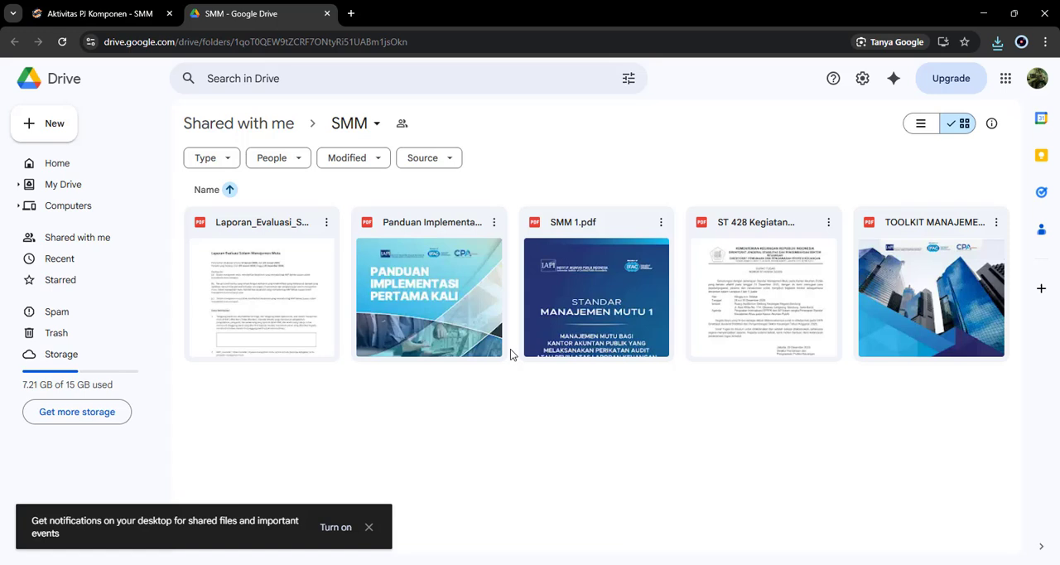
left_click(133, 13)
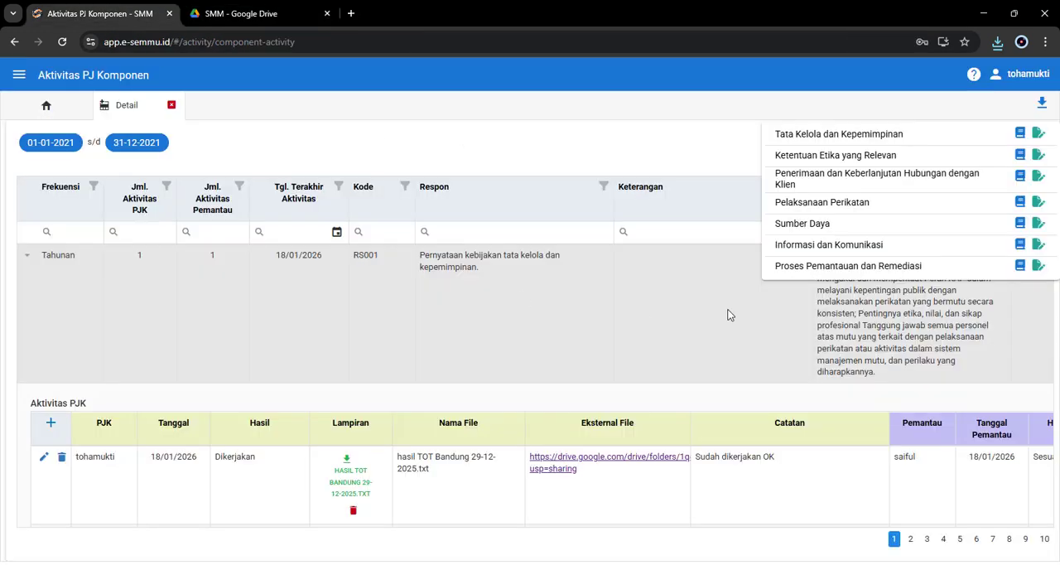